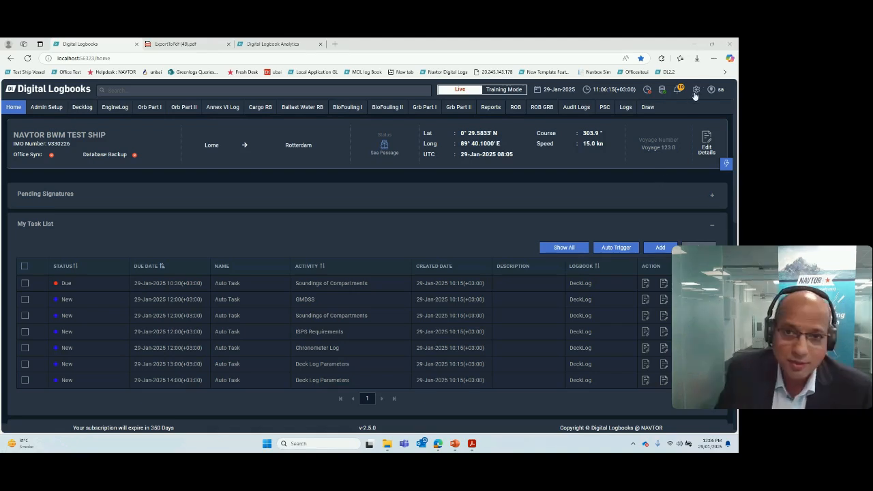
Step: Switch from the current account to the mst account, entering its password, and dismiss the notifications
{"action": "left_click", "coordinate": [723, 91]}
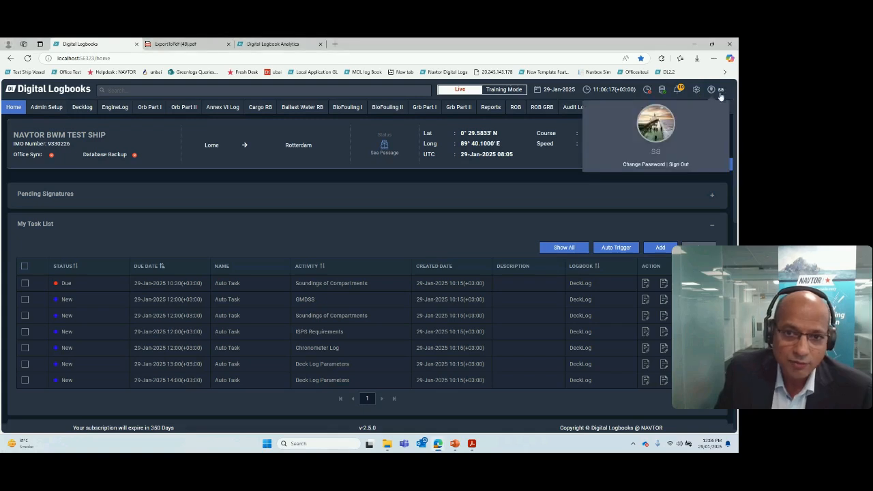
{"action": "left_click", "coordinate": [680, 166]}
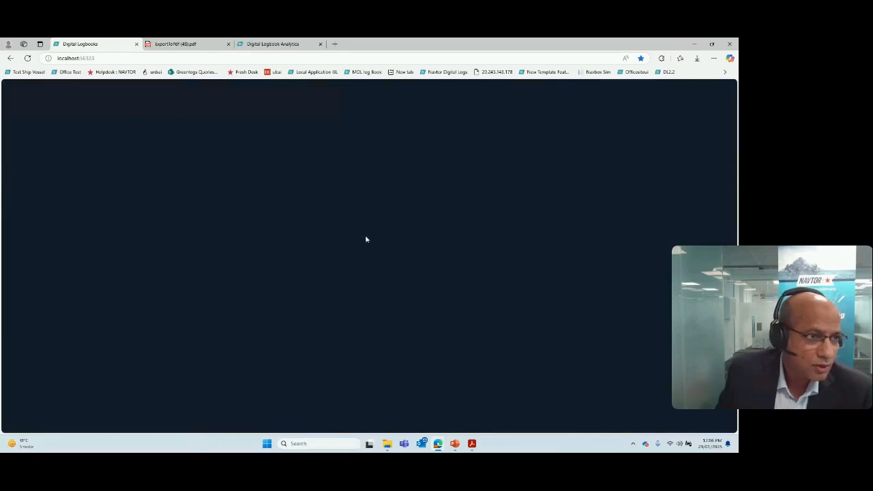
{"action": "left_click", "coordinate": [366, 237]}
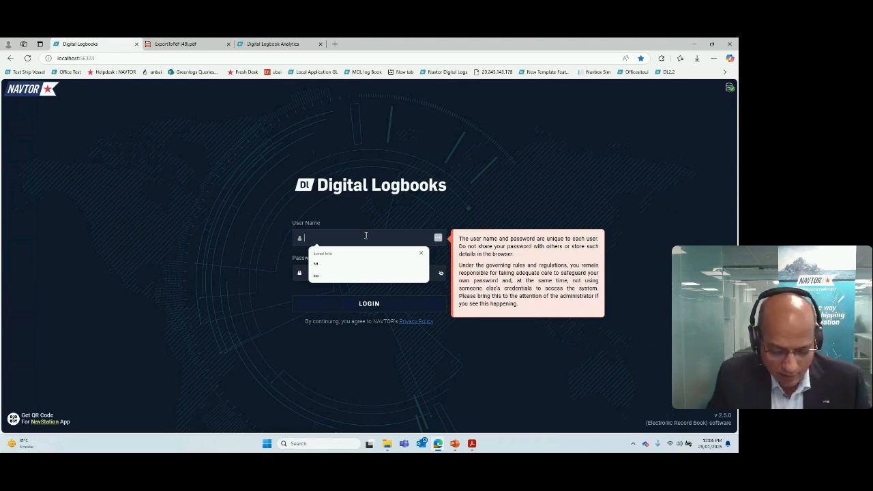
{"action": "type", "text": "ms1"}
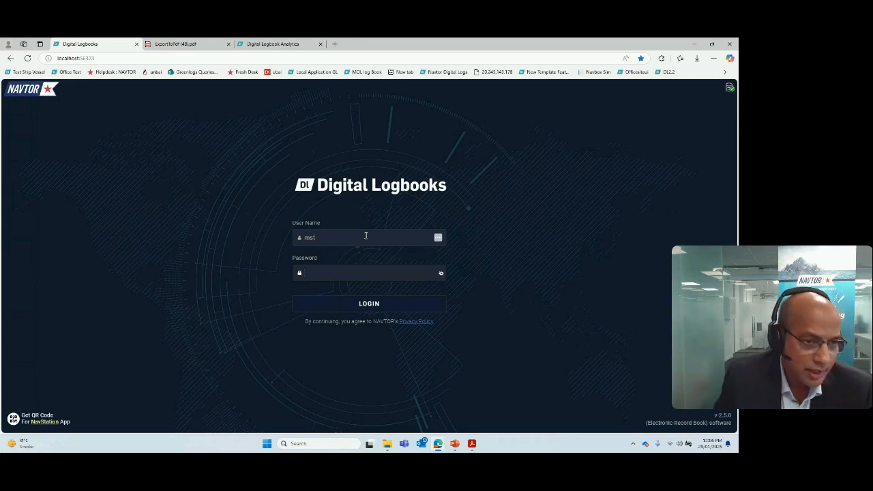
{"action": "key", "text": "Tab"}
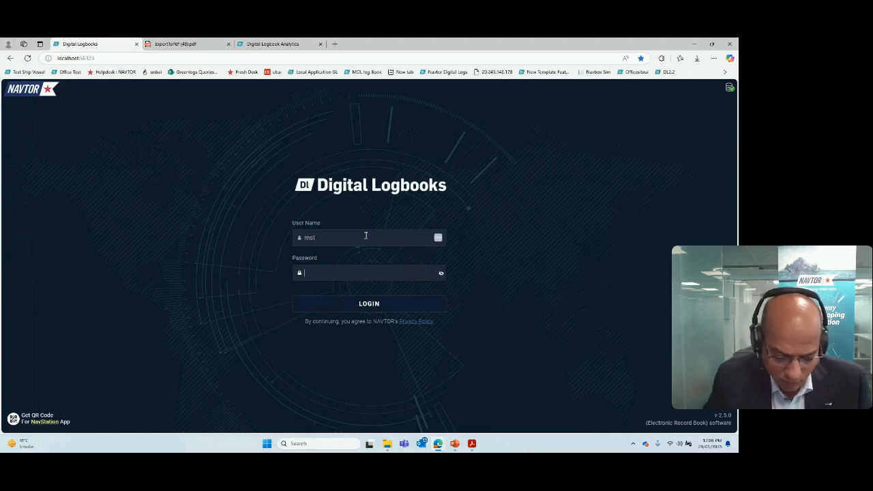
{"action": "type", "text": "****"}
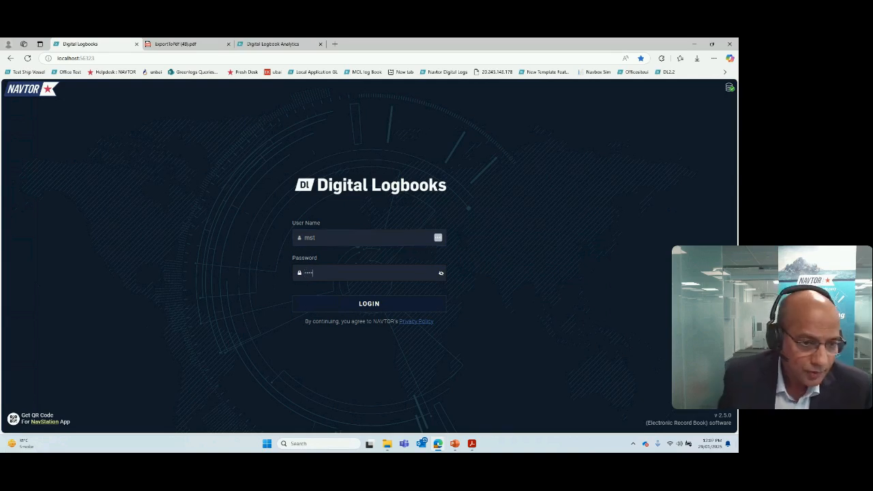
{"action": "left_click", "coordinate": [369, 304]}
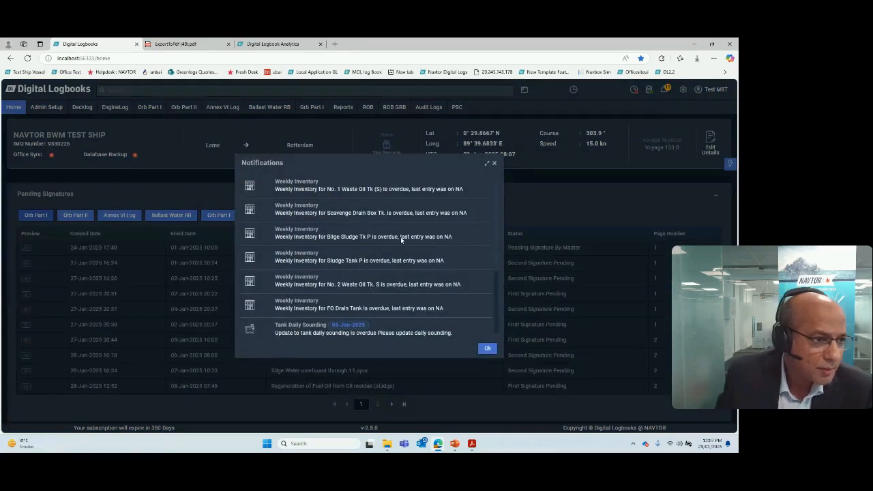
{"action": "left_click", "coordinate": [495, 164]}
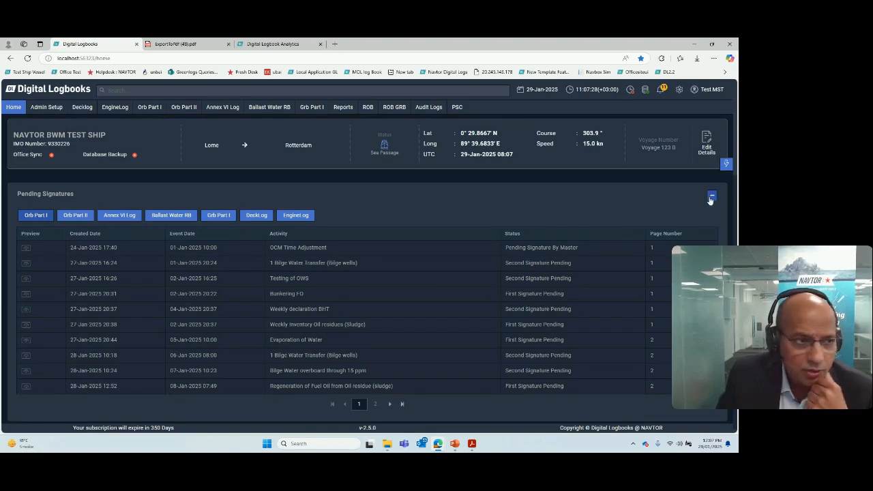
Step: Open the deck log, select all its event entries to view their details, and expand the vessel's voyage status bar
{"action": "left_click", "coordinate": [81, 109]}
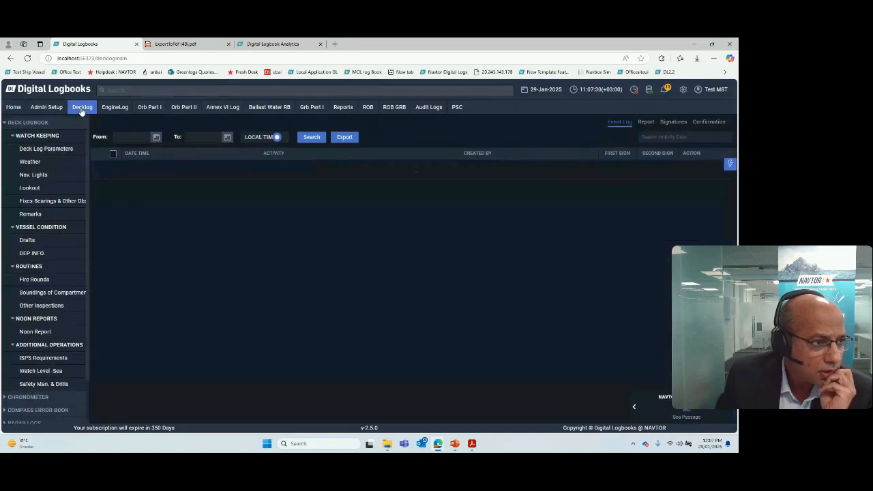
{"action": "left_click", "coordinate": [18, 123]}
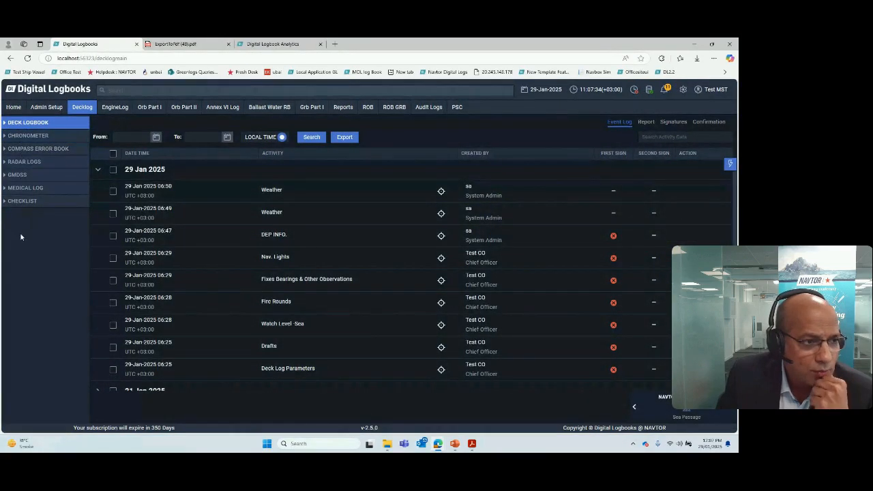
{"action": "left_click", "coordinate": [113, 155]}
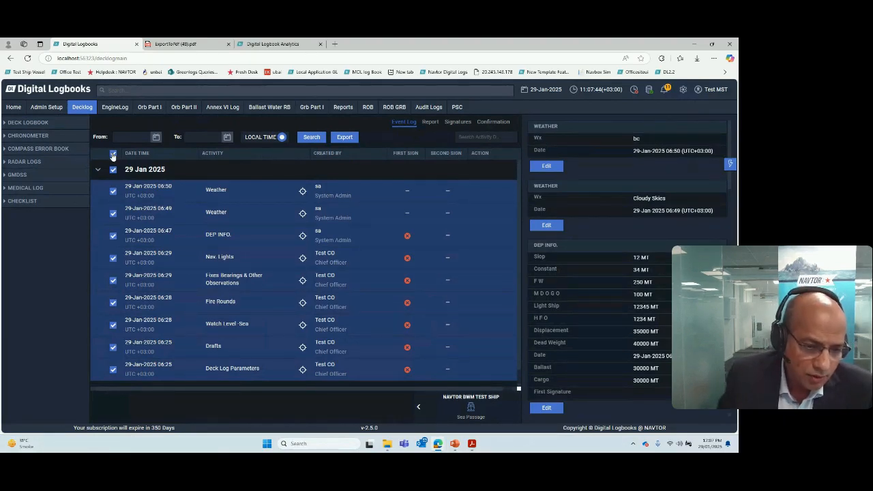
{"action": "left_click", "coordinate": [419, 408]}
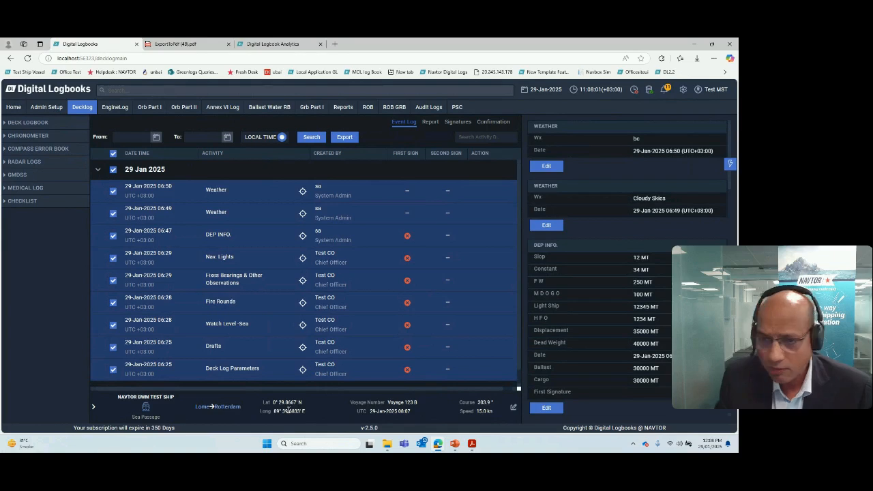
Step: Browse the engine log with its first three engine groups collapsed, and the tank layouts of Orb Part I and Part II
{"action": "left_click", "coordinate": [116, 107]}
{"action": "left_click", "coordinate": [13, 135]}
{"action": "left_click", "coordinate": [11, 150]}
{"action": "left_click", "coordinate": [11, 161]}
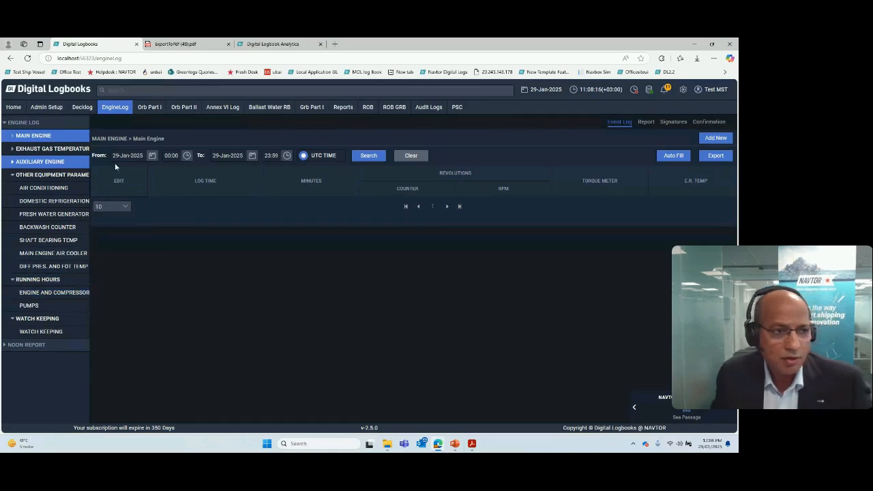
{"action": "left_click", "coordinate": [148, 107]}
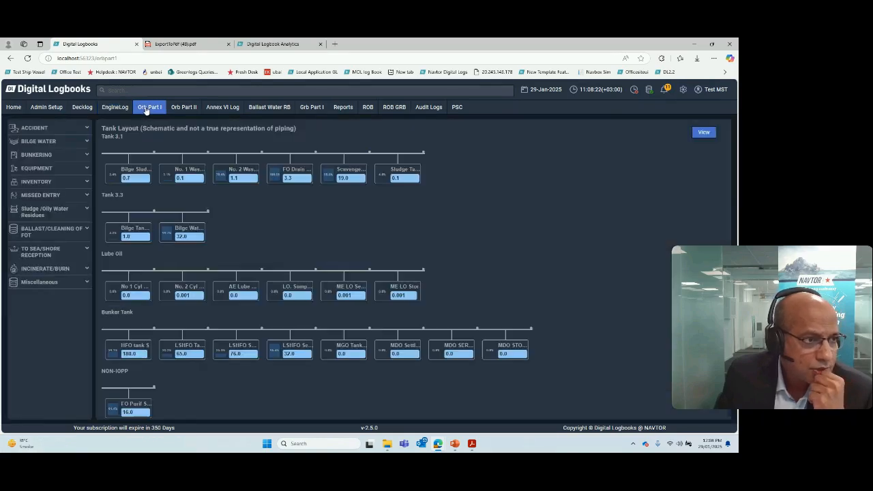
{"action": "left_click", "coordinate": [178, 109]}
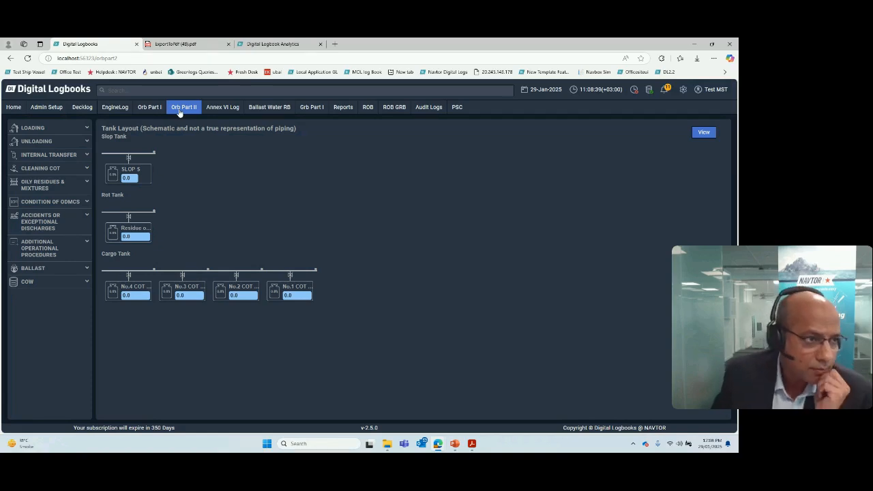
Step: Open the deck log's report view and review the Default Deck Log page
{"action": "left_click", "coordinate": [82, 108]}
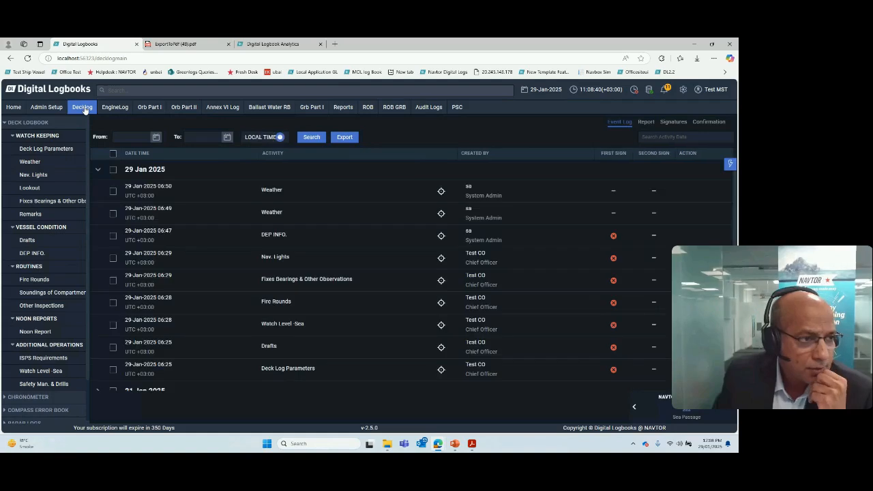
{"action": "left_click", "coordinate": [12, 129]}
{"action": "left_click", "coordinate": [646, 122]}
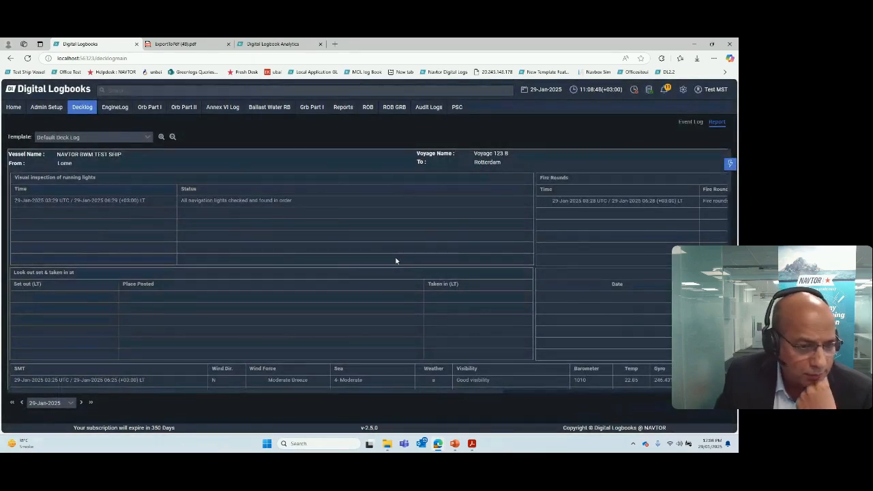
{"action": "scroll", "coordinate": [395, 260], "scroll_direction": "down", "scroll_amount": 3}
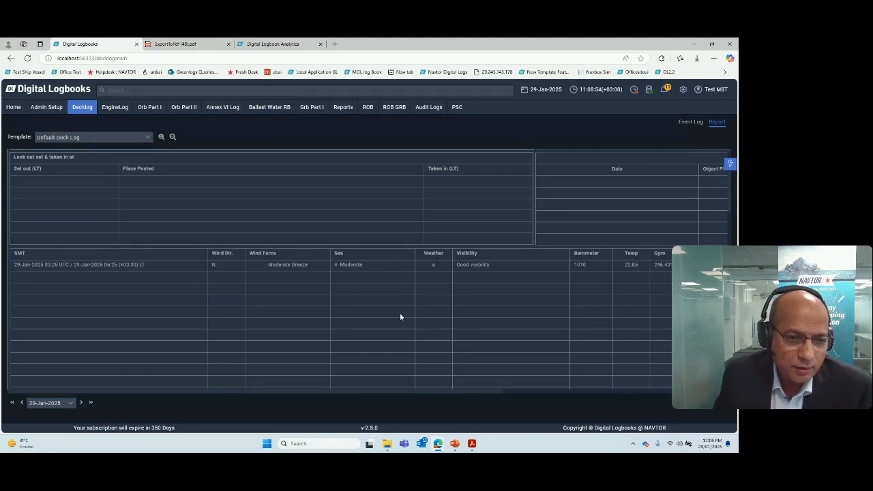
{"action": "scroll", "coordinate": [401, 308], "scroll_direction": "up", "scroll_amount": 2}
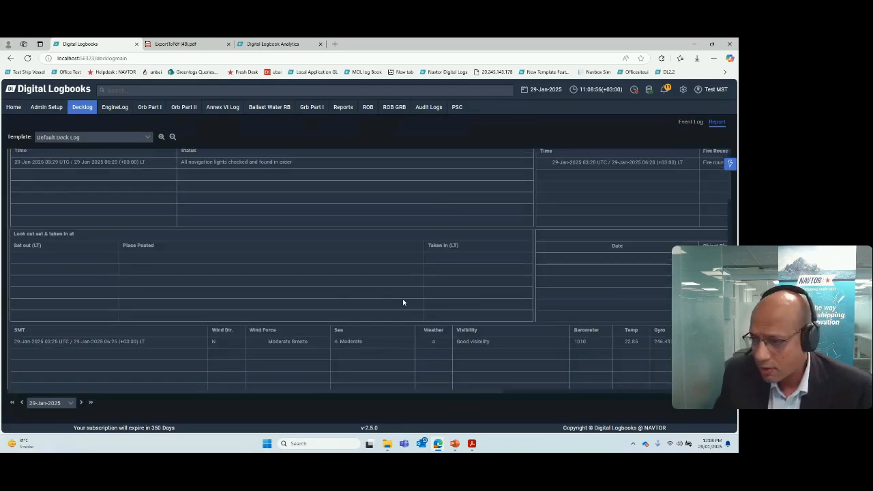
{"action": "scroll", "coordinate": [400, 295], "scroll_direction": "up", "scroll_amount": 1}
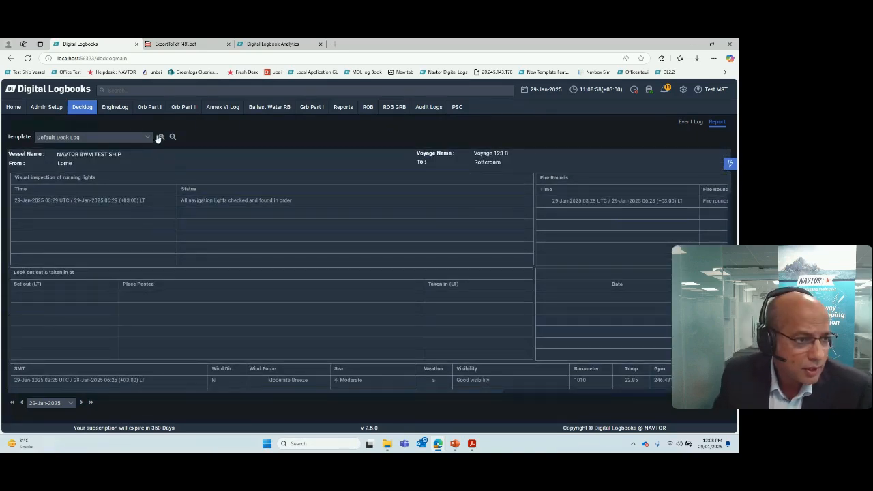
Step: View the deck log report in the Medical Log template and in the GMDSS template
{"action": "left_click", "coordinate": [150, 138]}
{"action": "left_click", "coordinate": [62, 203]}
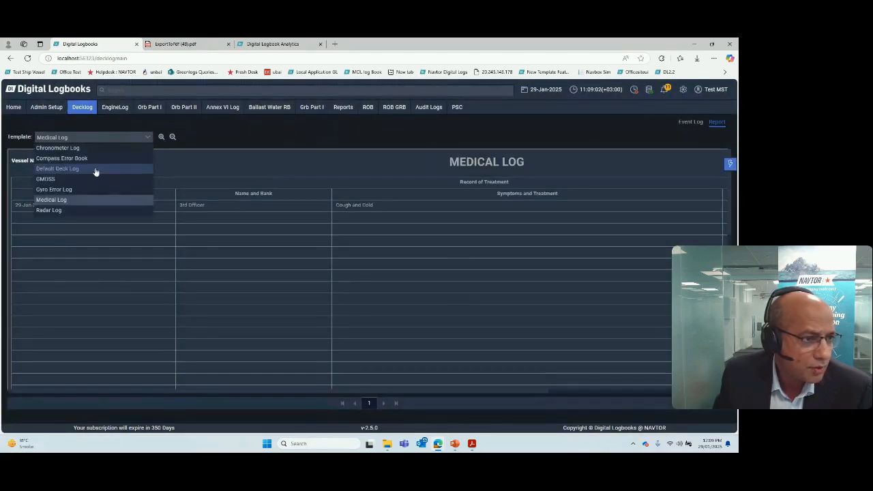
{"action": "left_click", "coordinate": [74, 181]}
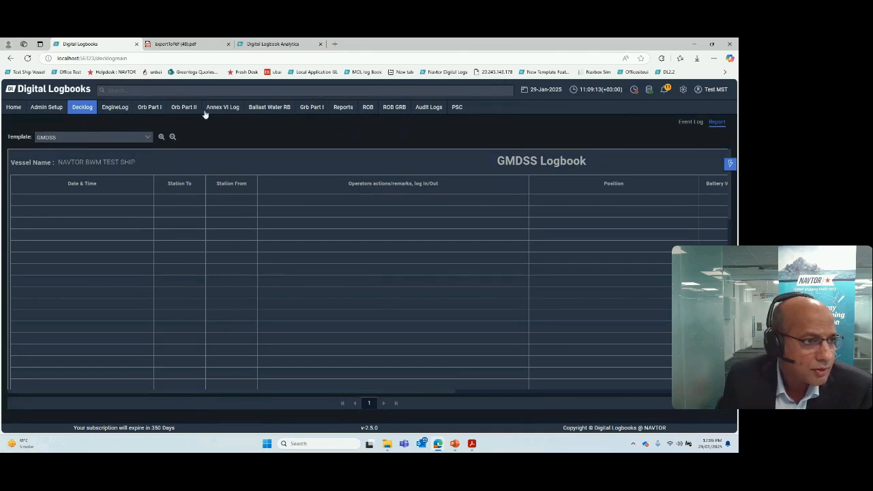
Step: Open the ballast water record book and examine the operations under Ballasting, Exchange/Circulation and Accidents
{"action": "left_click", "coordinate": [258, 113]}
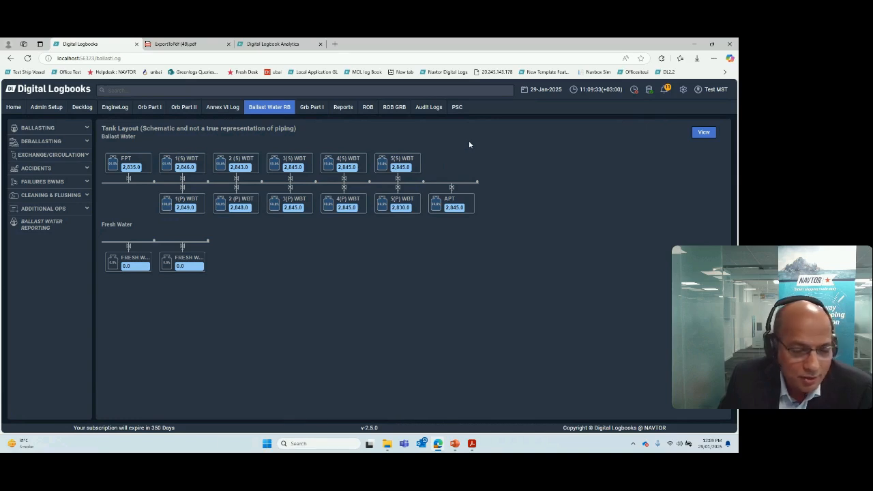
{"action": "left_click", "coordinate": [86, 128]}
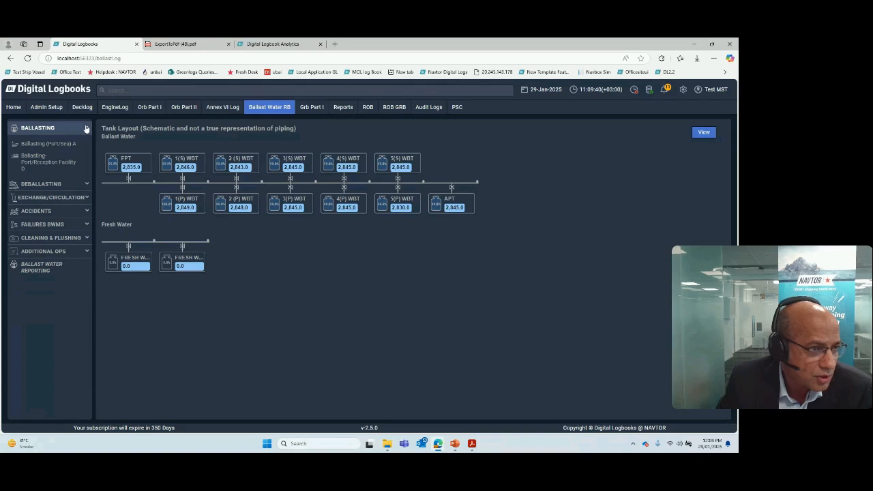
{"action": "left_click", "coordinate": [85, 128]}
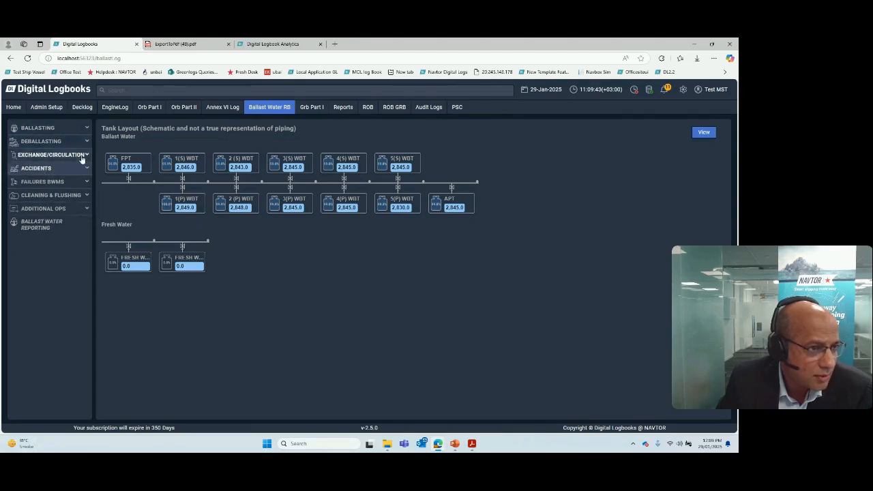
{"action": "left_click", "coordinate": [87, 156]}
{"action": "left_click", "coordinate": [87, 156]}
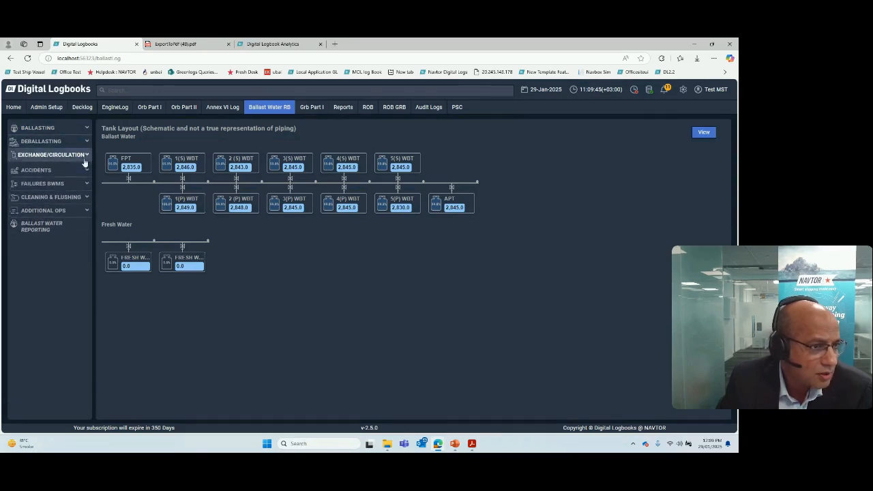
{"action": "left_click", "coordinate": [86, 169]}
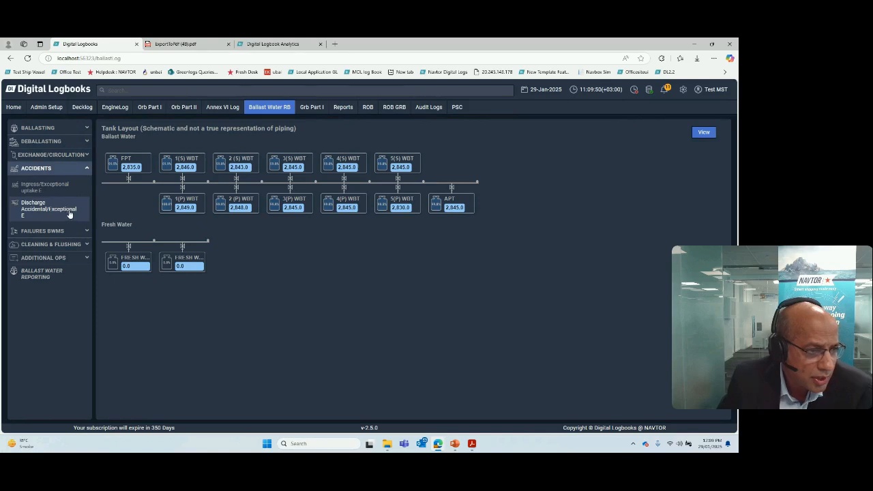
{"action": "left_click", "coordinate": [88, 170]}
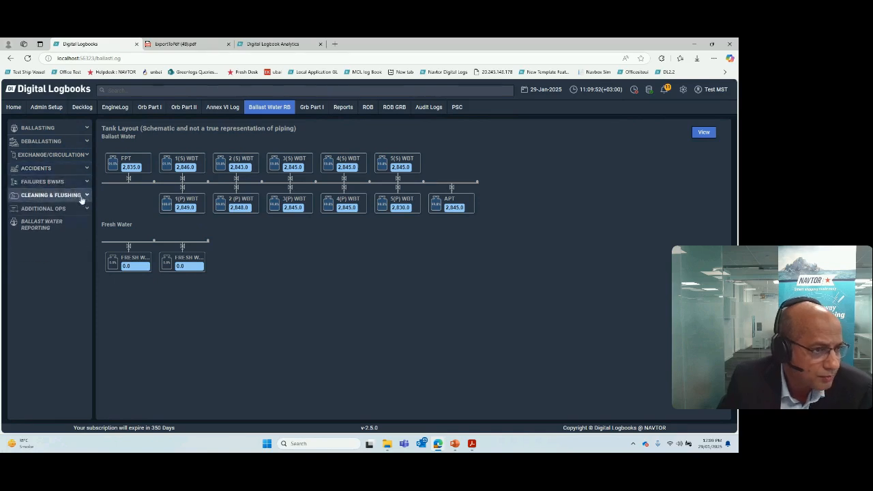
Step: Examine the ballast water operations under Failures BWMS, Cleaning & Flushing and Additional Ops
{"action": "left_click", "coordinate": [84, 184]}
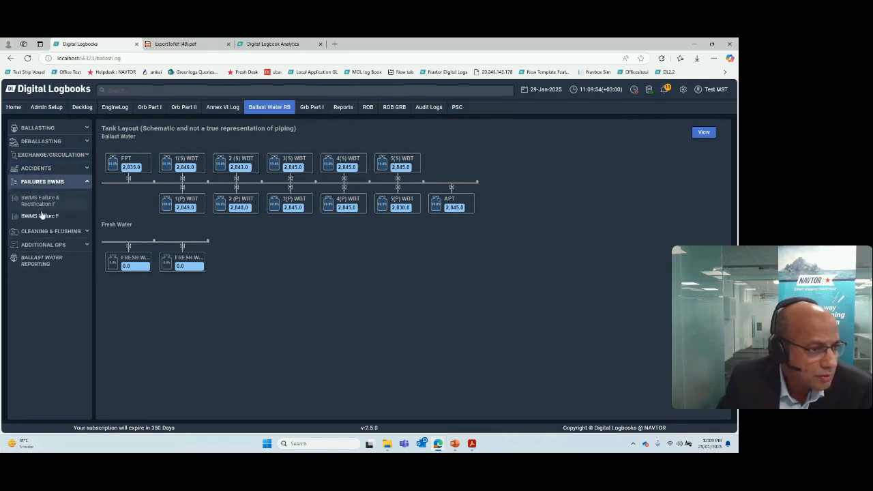
{"action": "left_click", "coordinate": [88, 183]}
{"action": "left_click", "coordinate": [87, 195]}
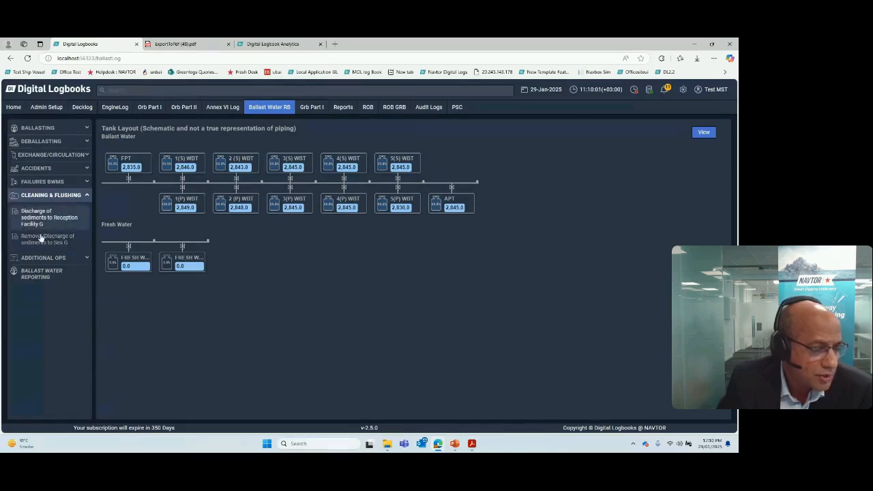
{"action": "left_click", "coordinate": [85, 195]}
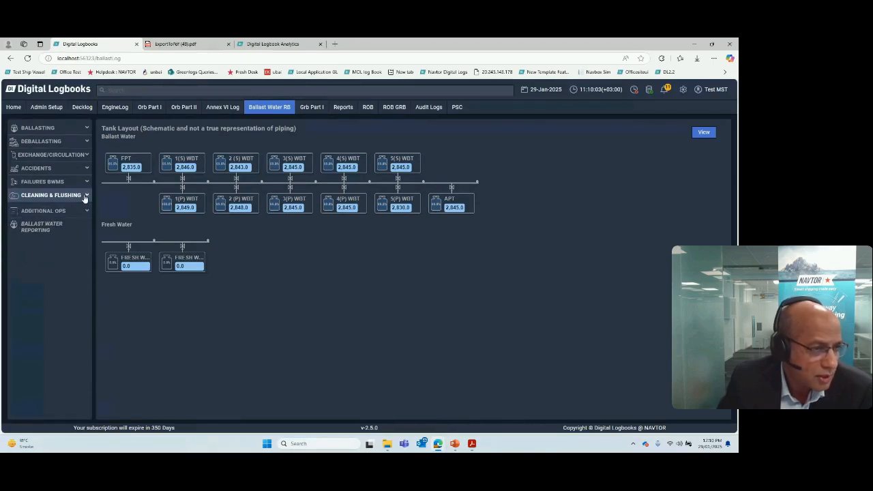
{"action": "left_click", "coordinate": [88, 210]}
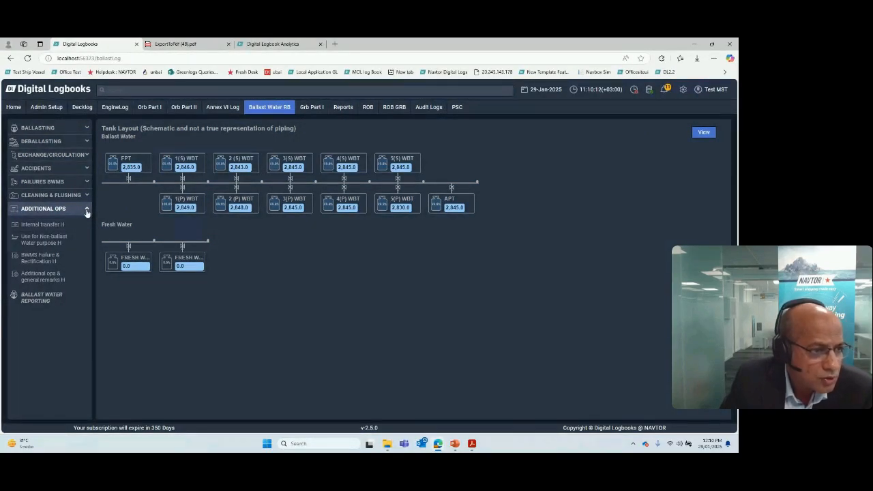
{"action": "left_click", "coordinate": [87, 210]}
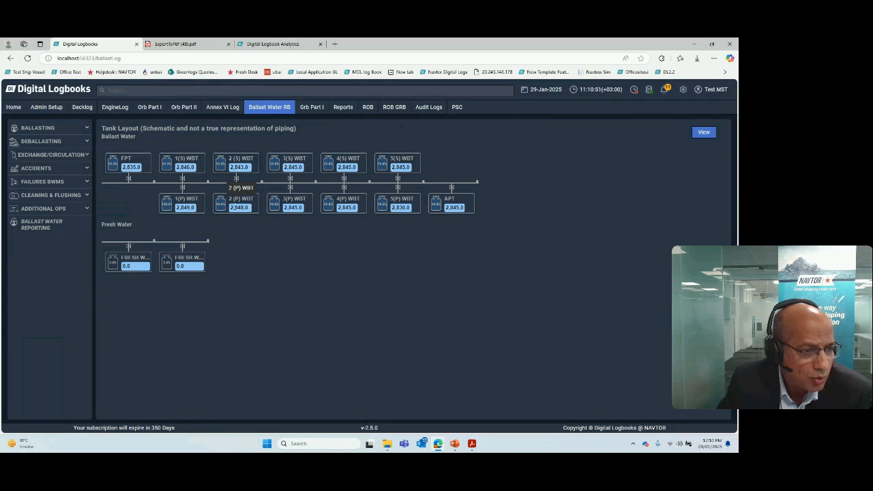
Step: Review the Ballast Water Reporting list, and open the Ballasting (Port/Sea) A entry form
{"action": "left_click", "coordinate": [47, 227]}
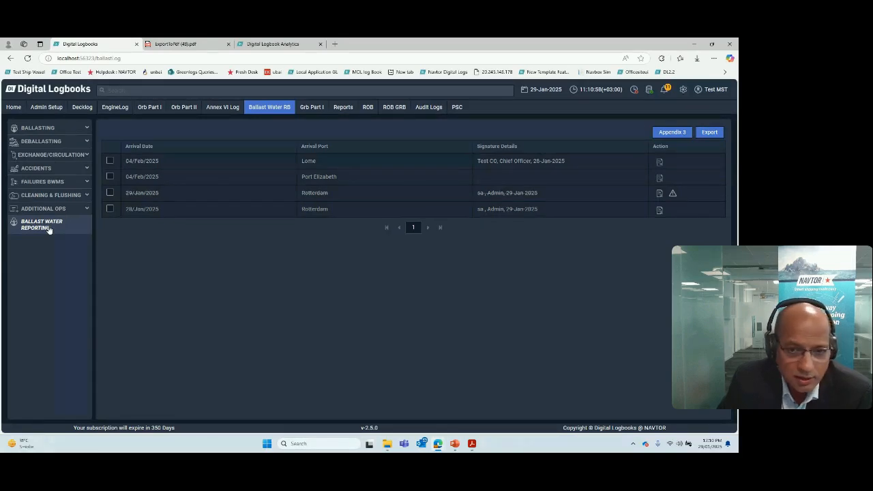
{"action": "left_click", "coordinate": [59, 129]}
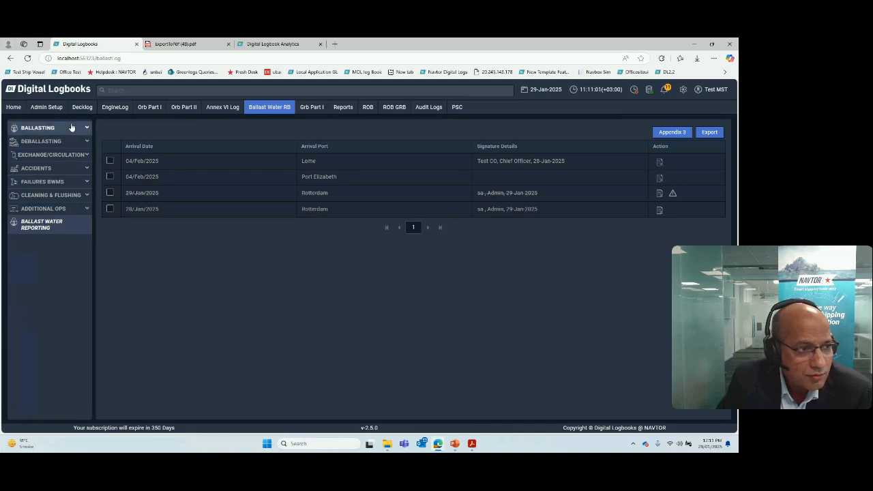
{"action": "left_click", "coordinate": [53, 145]}
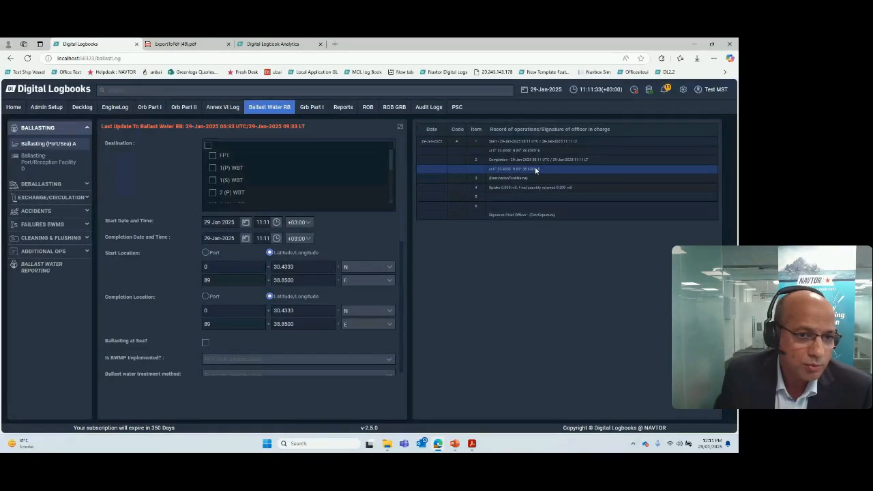
{"action": "left_click", "coordinate": [37, 147]}
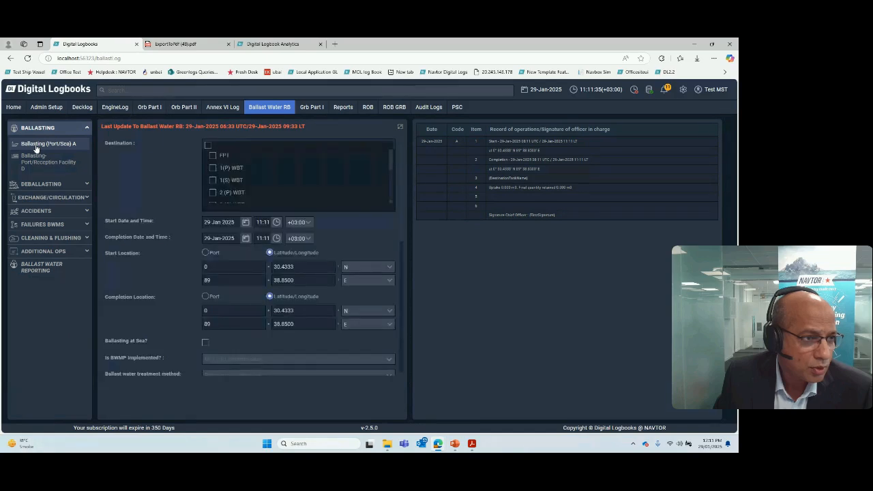
Step: Try giving the start location as a port with "gr", and return it to Latitude/Longitude
{"action": "left_click", "coordinate": [206, 253]}
{"action": "left_click", "coordinate": [262, 266]}
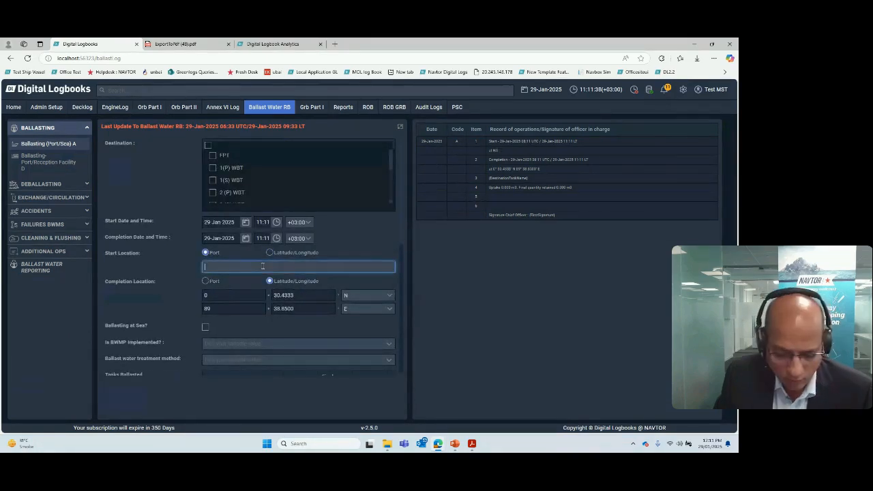
{"action": "type", "text": "g"}
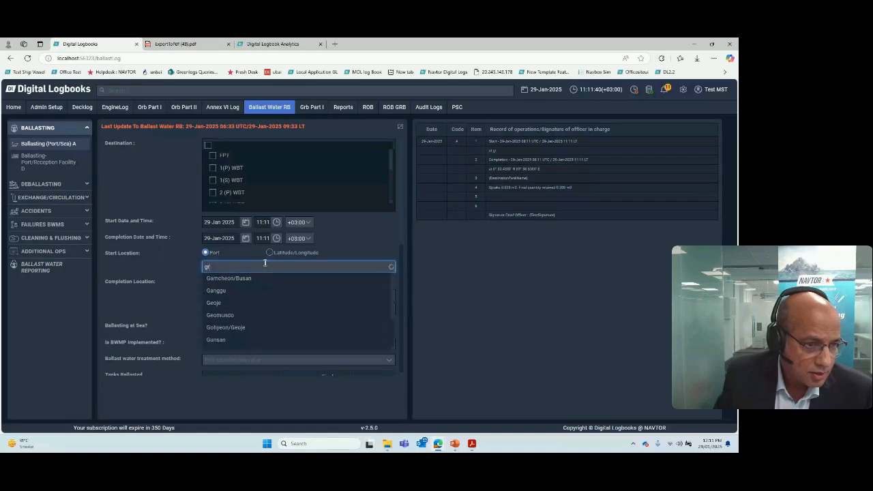
{"action": "left_click", "coordinate": [171, 266]}
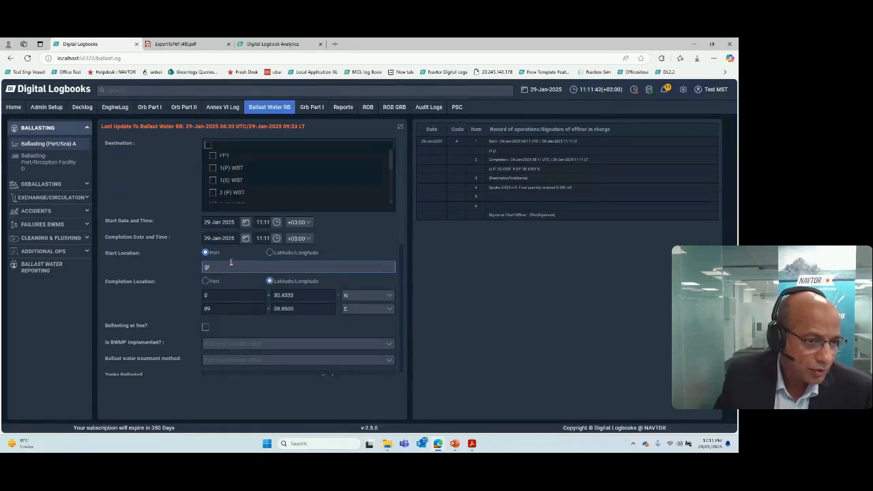
{"action": "left_click", "coordinate": [270, 252]}
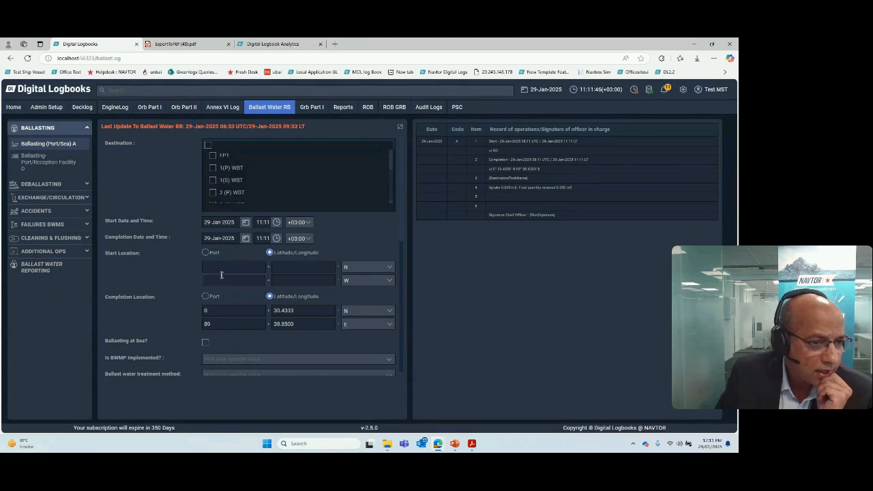
{"action": "scroll", "coordinate": [331, 267], "scroll_direction": "down", "scroll_amount": 2}
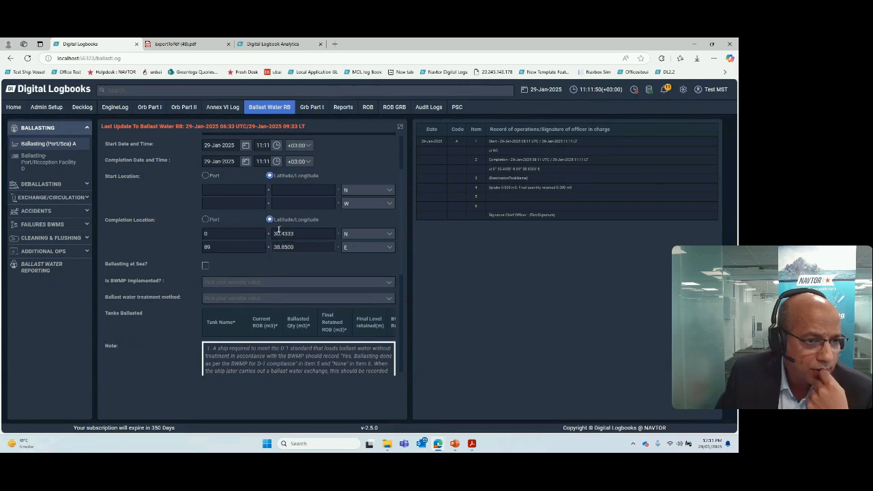
{"action": "left_click", "coordinate": [208, 176]}
{"action": "left_click", "coordinate": [272, 177]}
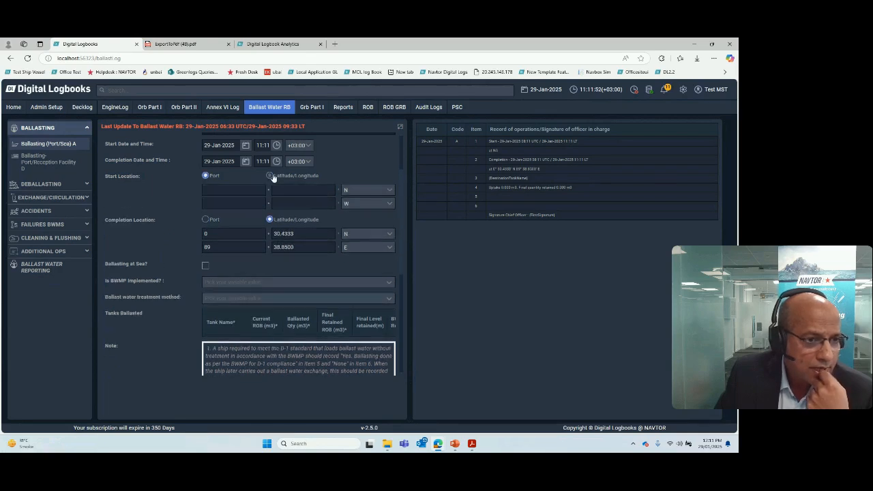
Step: Look through the form's notes, try selecting all destination tanks, and select only FPT and 1(P) WBT
{"action": "scroll", "coordinate": [240, 323], "scroll_direction": "down", "scroll_amount": 6}
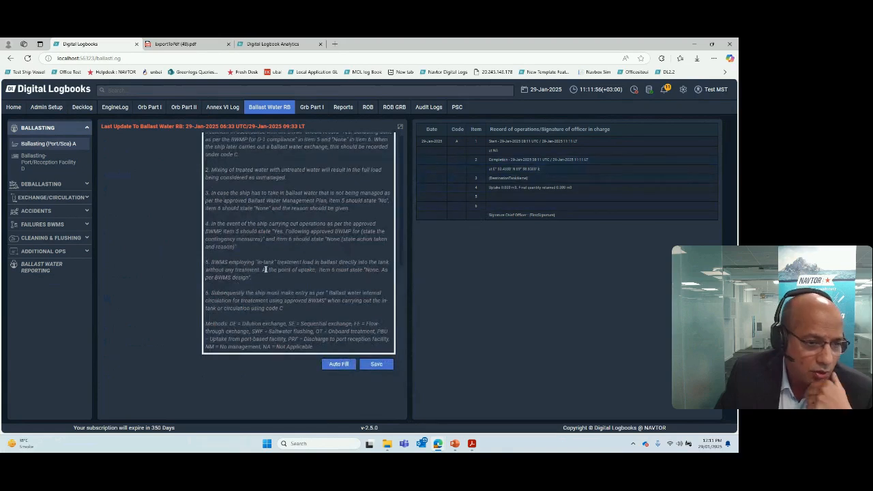
{"action": "scroll", "coordinate": [264, 270], "scroll_direction": "up", "scroll_amount": 3}
{"action": "scroll", "coordinate": [265, 271], "scroll_direction": "up", "scroll_amount": 3}
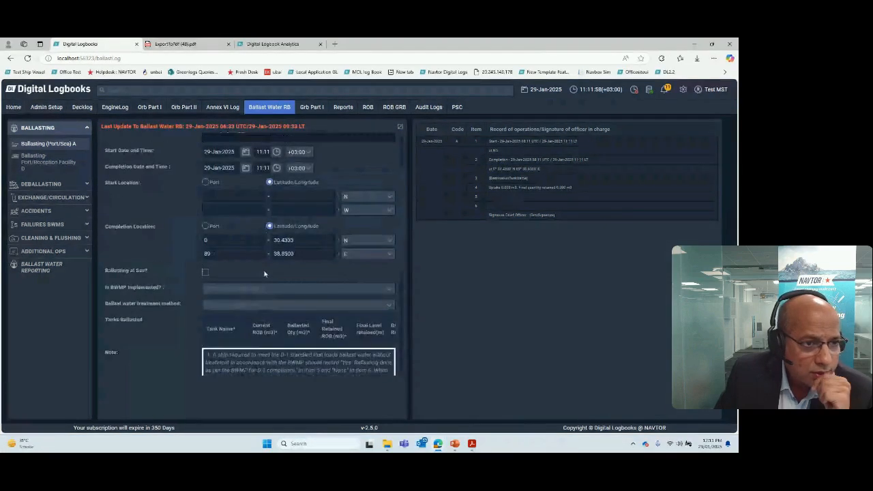
{"action": "scroll", "coordinate": [265, 272], "scroll_direction": "up", "scroll_amount": 2}
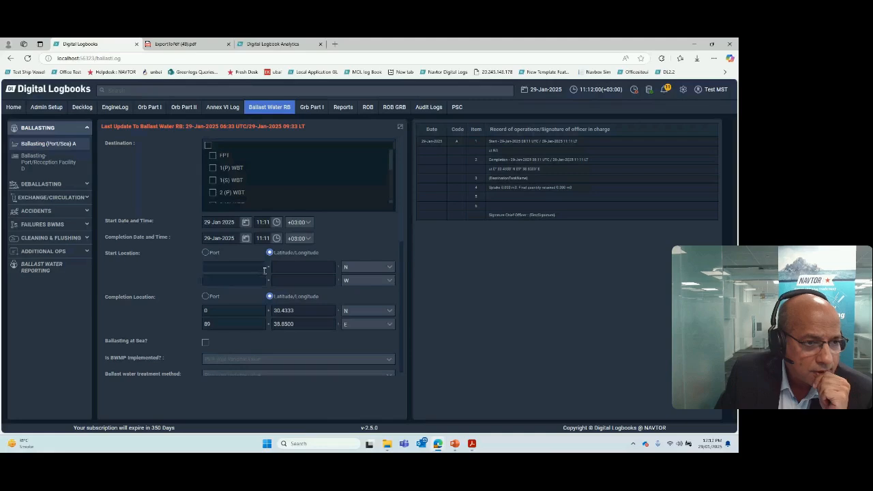
{"action": "left_click", "coordinate": [208, 146]}
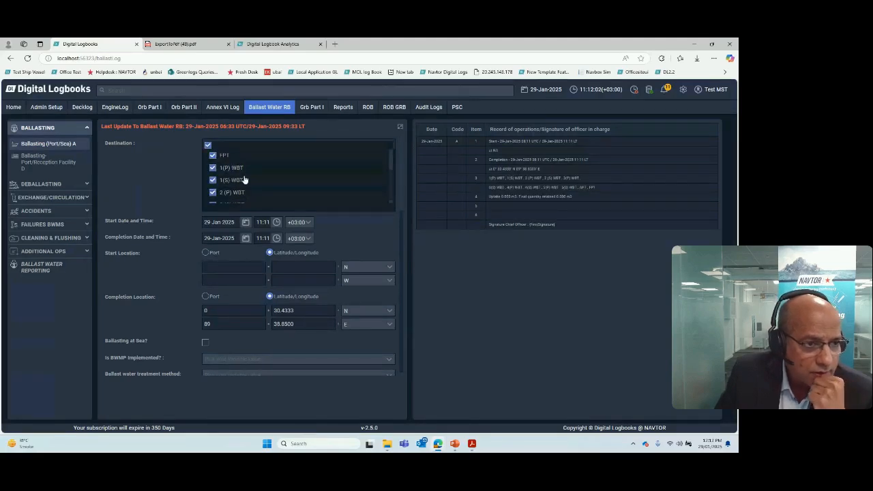
{"action": "scroll", "coordinate": [246, 179], "scroll_direction": "down", "scroll_amount": 1}
{"action": "scroll", "coordinate": [245, 178], "scroll_direction": "up", "scroll_amount": 2}
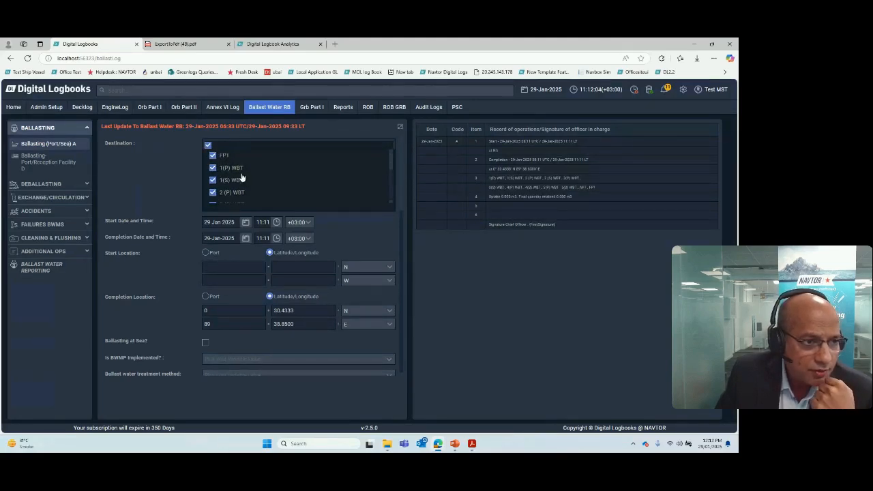
{"action": "left_click", "coordinate": [209, 146]}
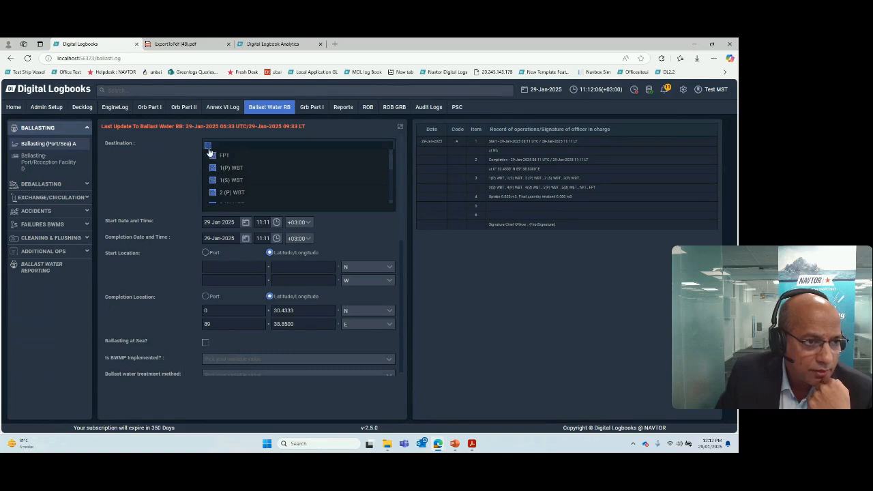
{"action": "left_click", "coordinate": [212, 155]}
{"action": "left_click", "coordinate": [212, 168]}
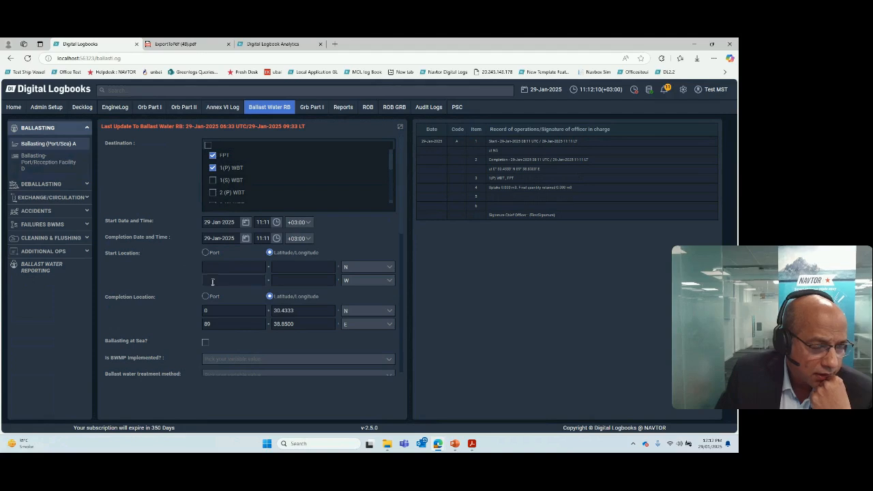
Step: Mark the operation as ballasting at sea with a minimum depth of 1000 m
{"action": "scroll", "coordinate": [214, 295], "scroll_direction": "down", "scroll_amount": 2}
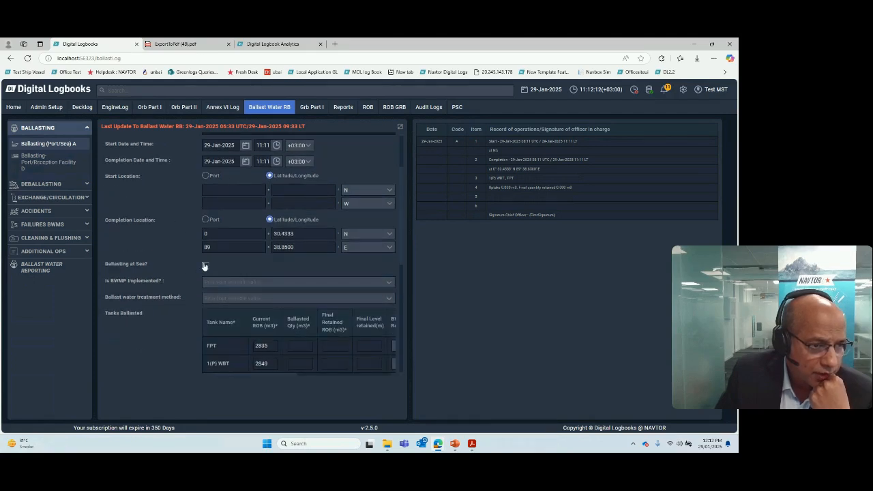
{"action": "left_click", "coordinate": [205, 266]}
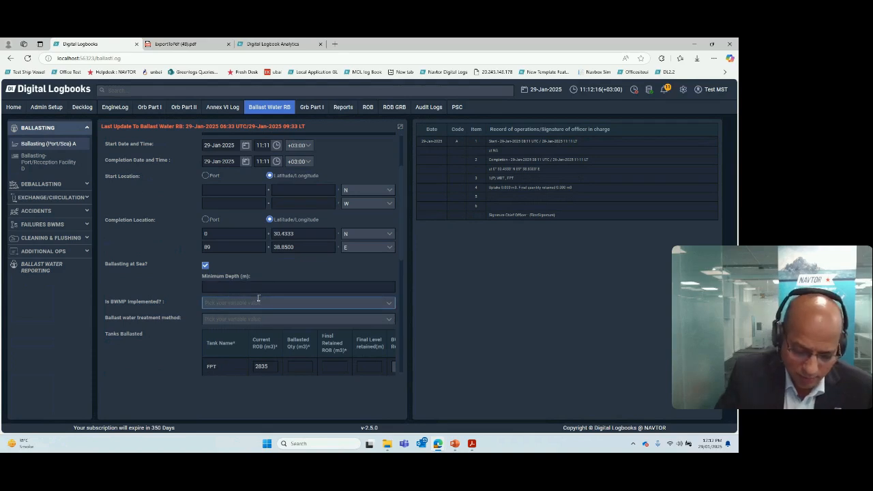
{"action": "type", "text": "1000"}
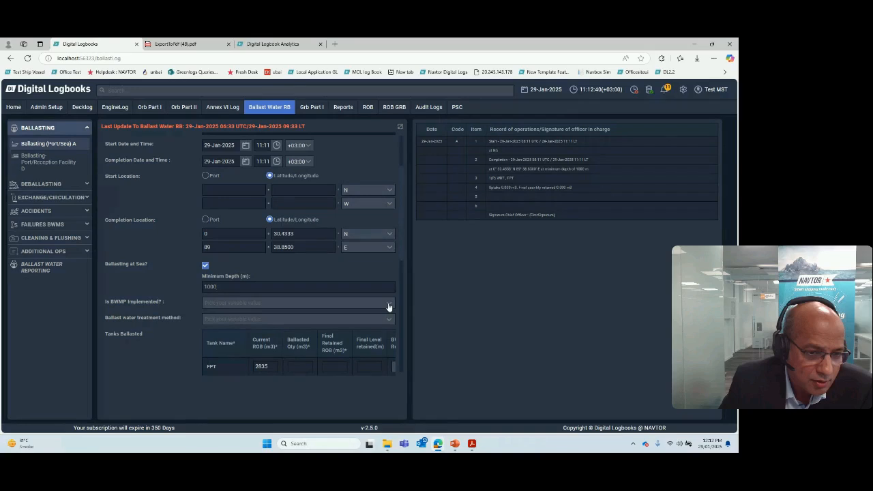
Step: Set the BWMP implementation to "Yes: Following approved BWMP for" with "sse" as the contingency measure
{"action": "left_click", "coordinate": [389, 307]}
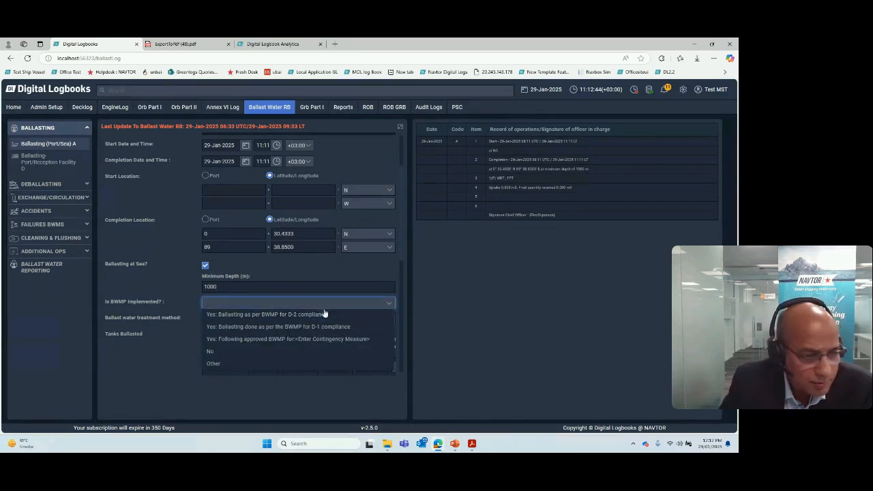
{"action": "left_click", "coordinate": [304, 340]}
{"action": "left_click_drag", "start_coordinate": [293, 304], "coordinate": [366, 306]}
{"action": "type", "text": "sse>"}
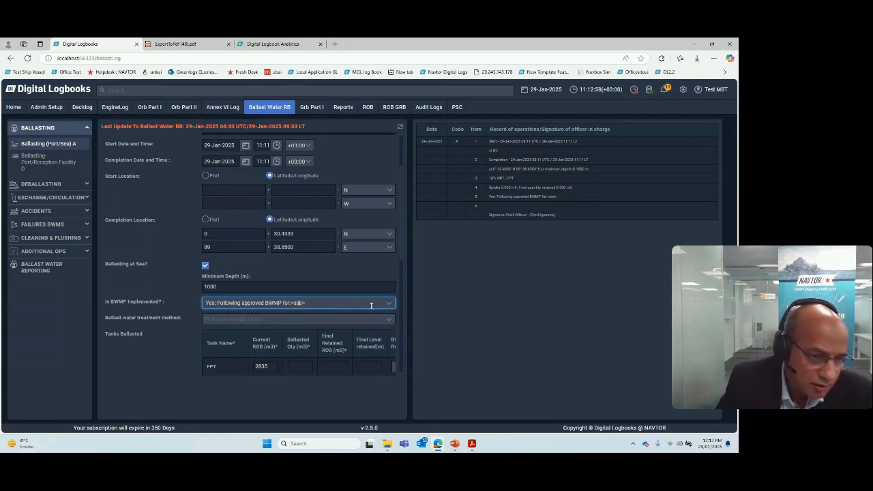
Step: Set the BWMP implementation to "Yes: Ballasting as per BWMP for D-2 compliance" and the treatment method to Approved BWMS
{"action": "left_click", "coordinate": [388, 303]}
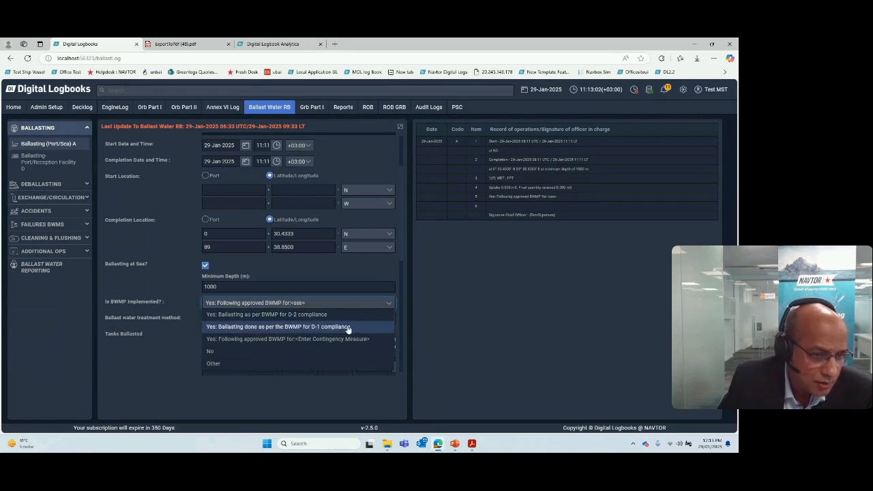
{"action": "left_click", "coordinate": [317, 315]}
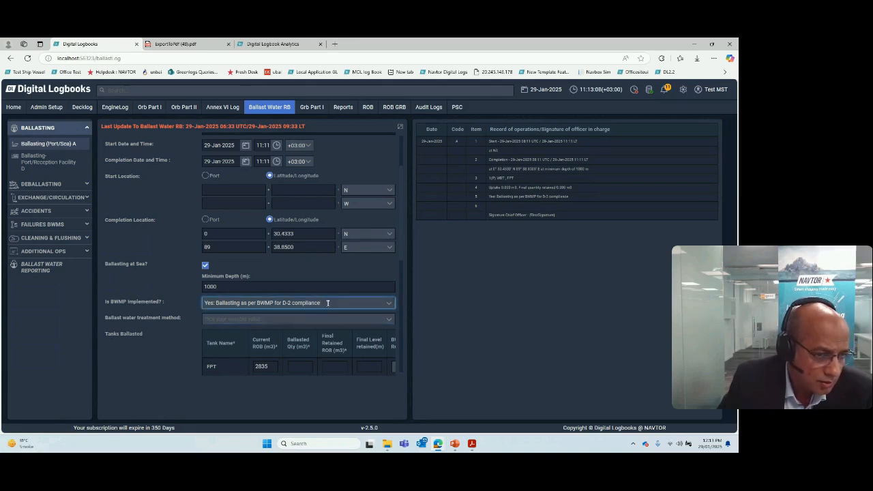
{"action": "left_click", "coordinate": [389, 321]}
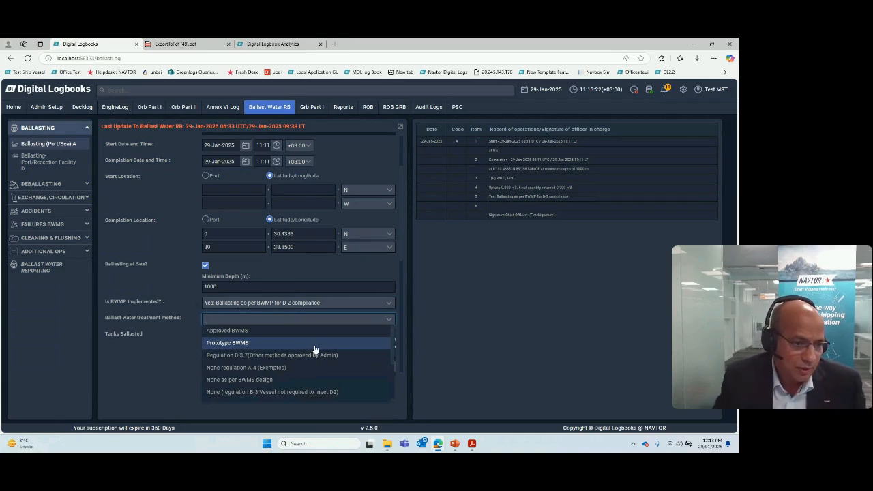
{"action": "scroll", "coordinate": [316, 358], "scroll_direction": "down", "scroll_amount": 3}
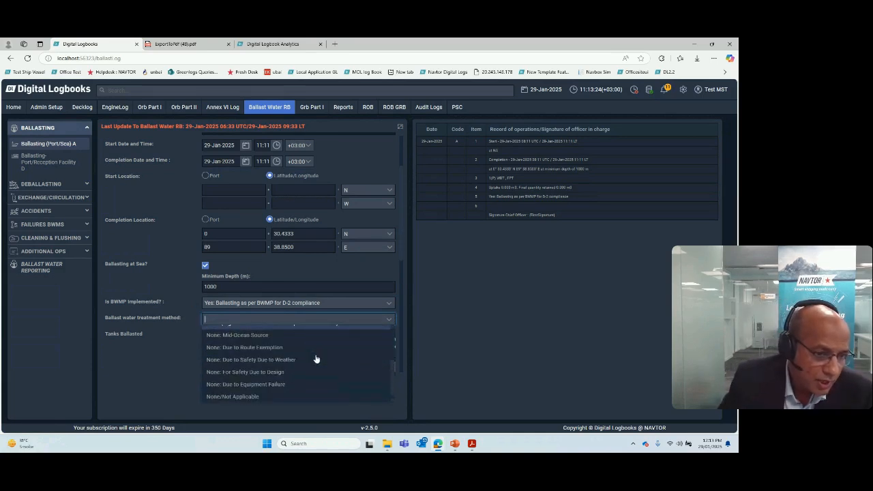
{"action": "scroll", "coordinate": [315, 367], "scroll_direction": "up", "scroll_amount": 3}
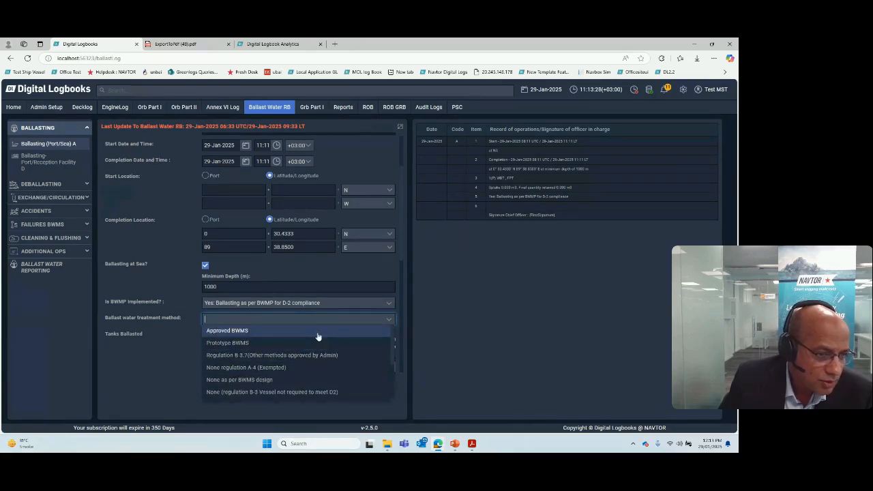
{"action": "scroll", "coordinate": [318, 337], "scroll_direction": "down", "scroll_amount": 3}
{"action": "scroll", "coordinate": [243, 399], "scroll_direction": "down", "scroll_amount": 1}
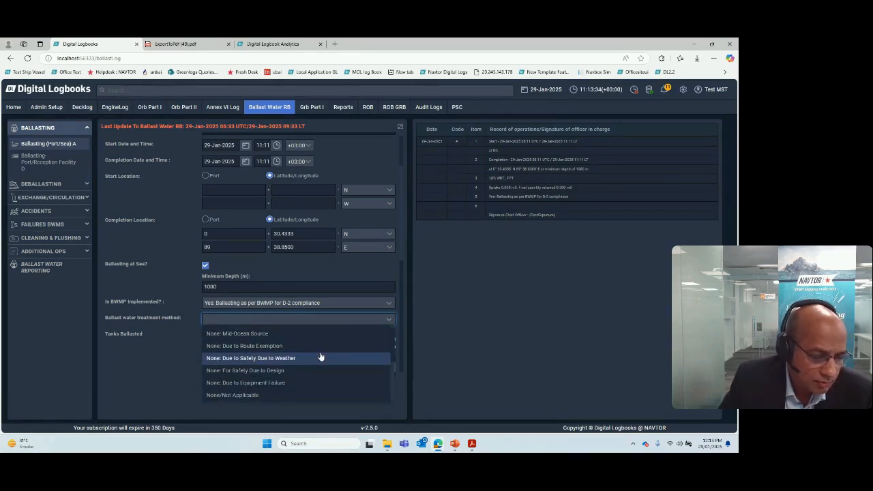
{"action": "scroll", "coordinate": [321, 357], "scroll_direction": "up", "scroll_amount": 4}
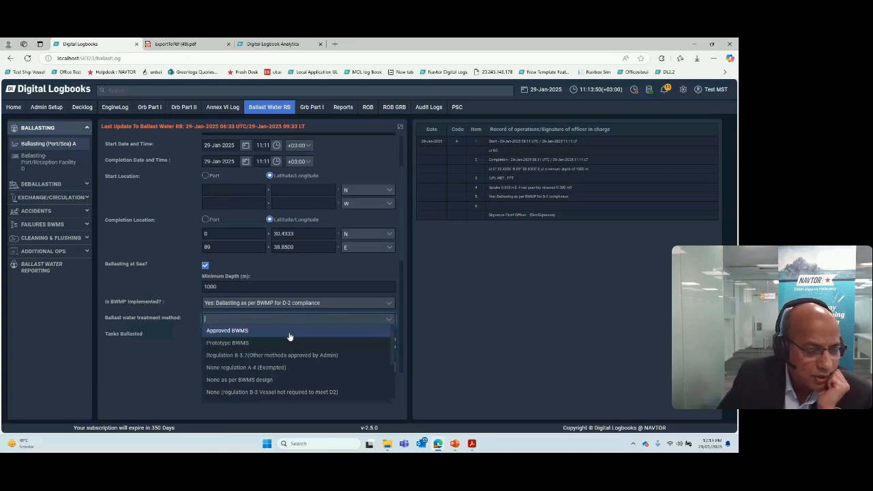
{"action": "left_click", "coordinate": [227, 332]}
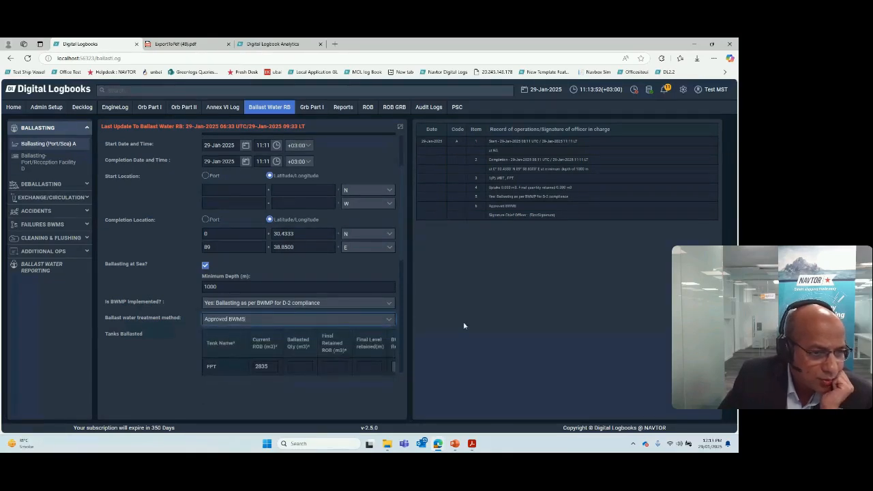
Step: Expand the ballasting form and set current ROB to 0 and ballasted quantity to 2800 m3 for both FPT and 1(P) WBT
{"action": "scroll", "coordinate": [262, 296], "scroll_direction": "down", "scroll_amount": 1}
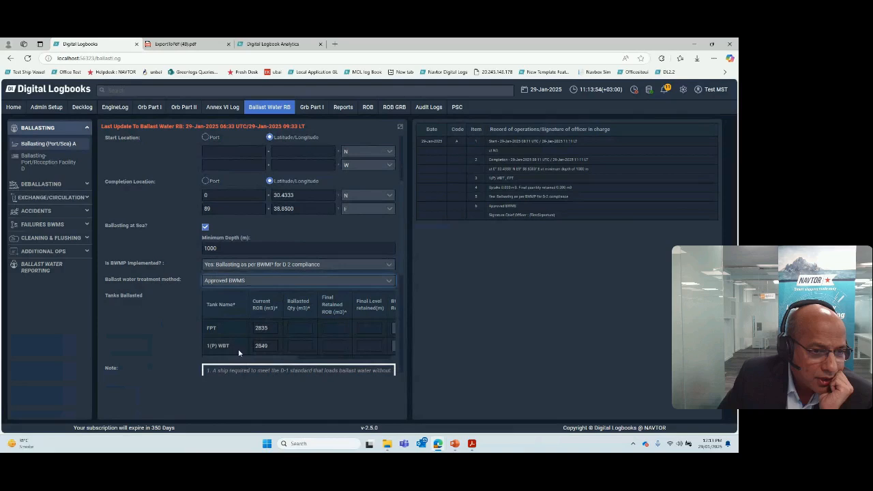
{"action": "left_click", "coordinate": [400, 127]}
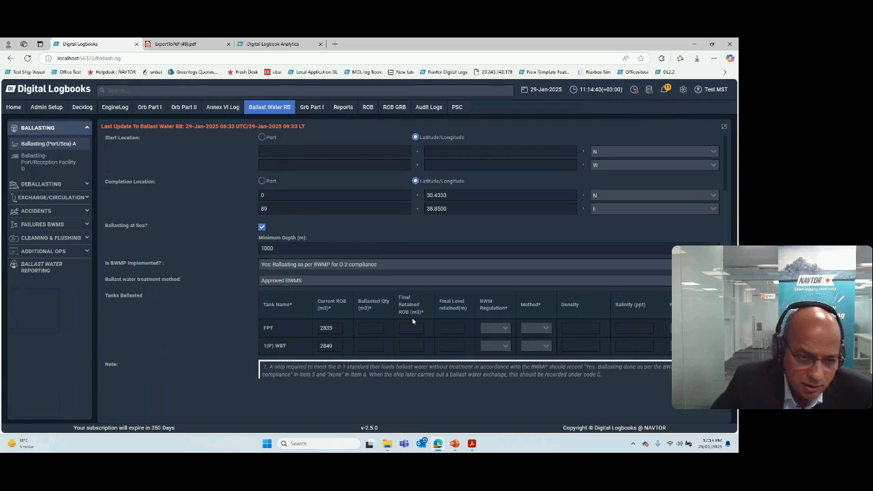
{"action": "left_click", "coordinate": [372, 329]}
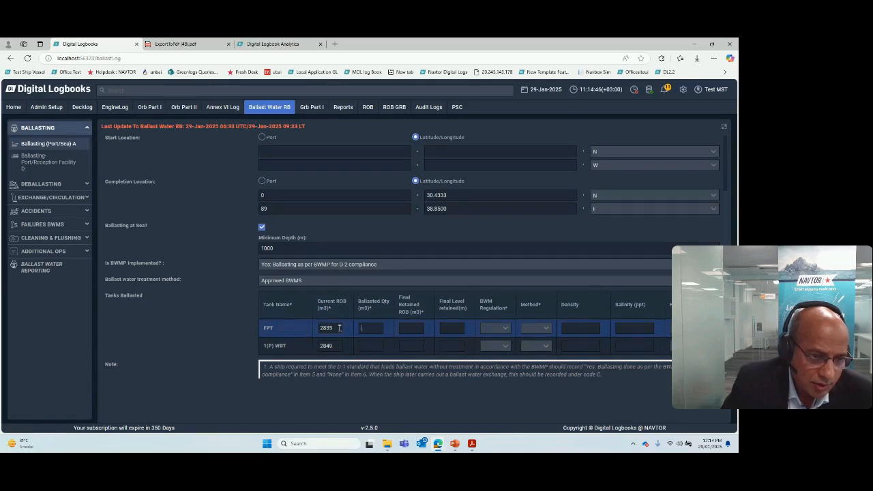
{"action": "type", "text": "0"}
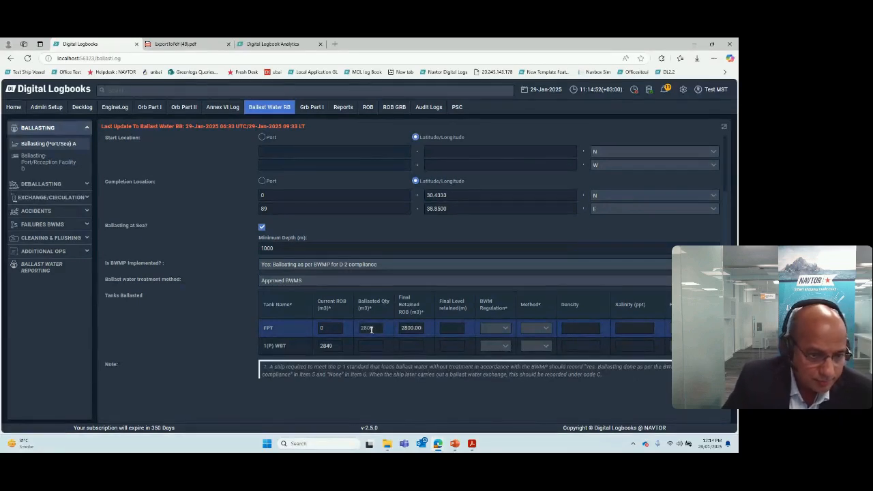
{"action": "left_click", "coordinate": [308, 349]}
{"action": "type", "text": "0"}
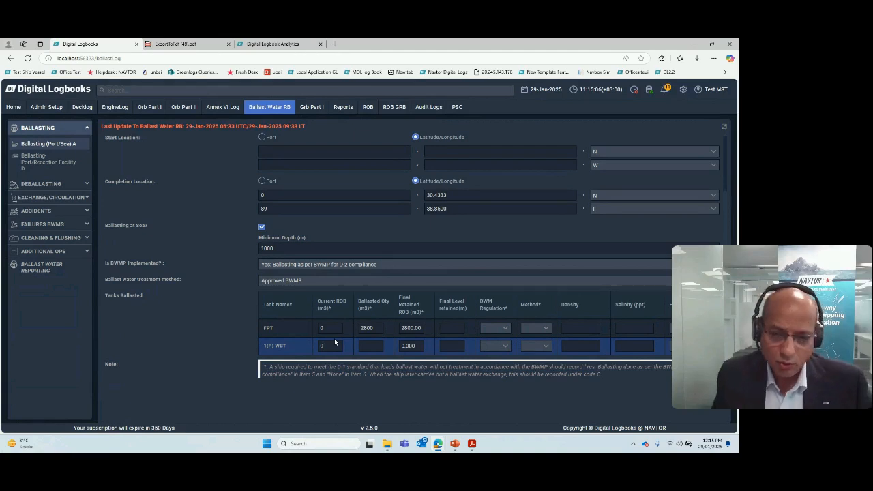
{"action": "left_click", "coordinate": [369, 347]}
{"action": "type", "text": "2800"}
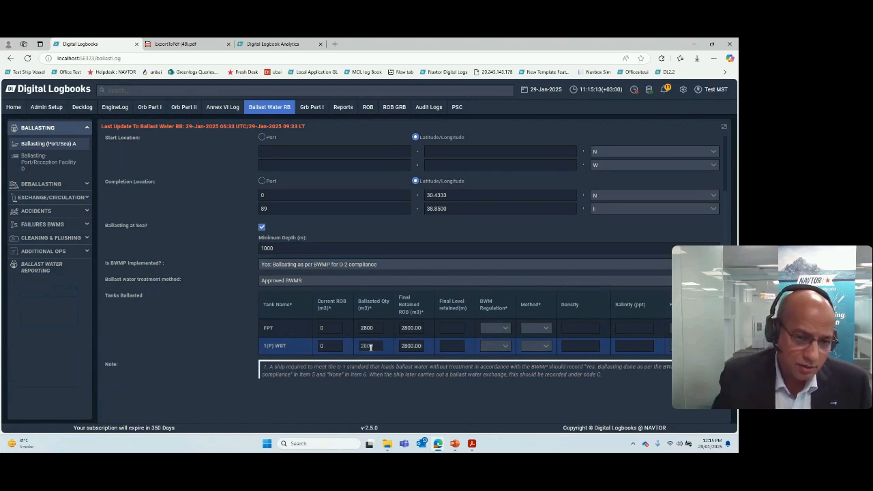
Step: Set the BWM regulation to D-2 and the method to NA for both FPT and 1(P) WBT
{"action": "left_click", "coordinate": [506, 330]}
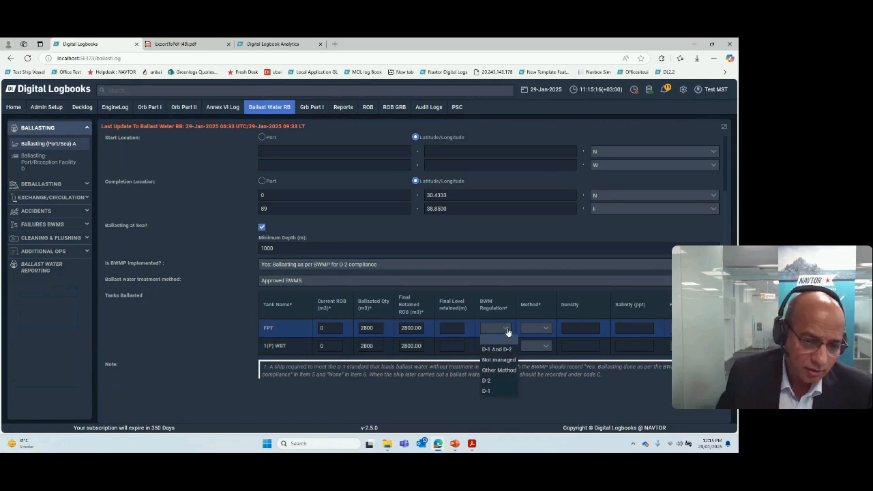
{"action": "left_click", "coordinate": [494, 381]}
{"action": "left_click", "coordinate": [509, 347]}
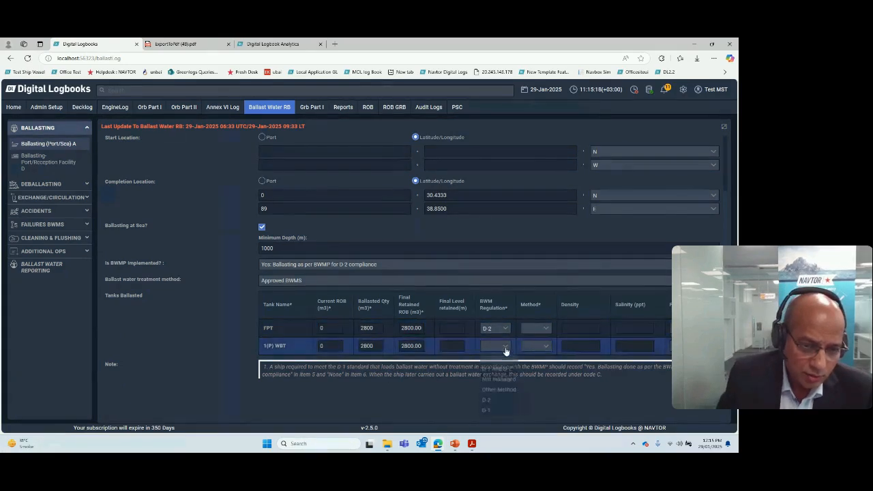
{"action": "left_click", "coordinate": [489, 400]}
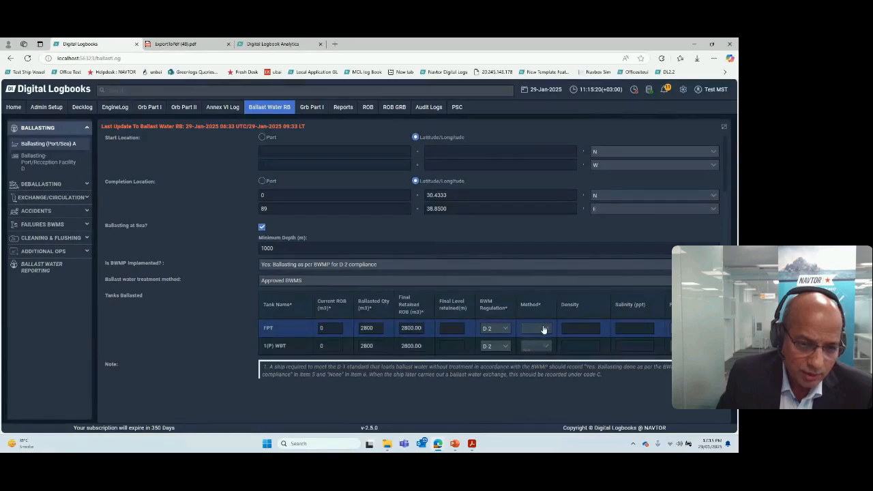
{"action": "left_click", "coordinate": [541, 328]}
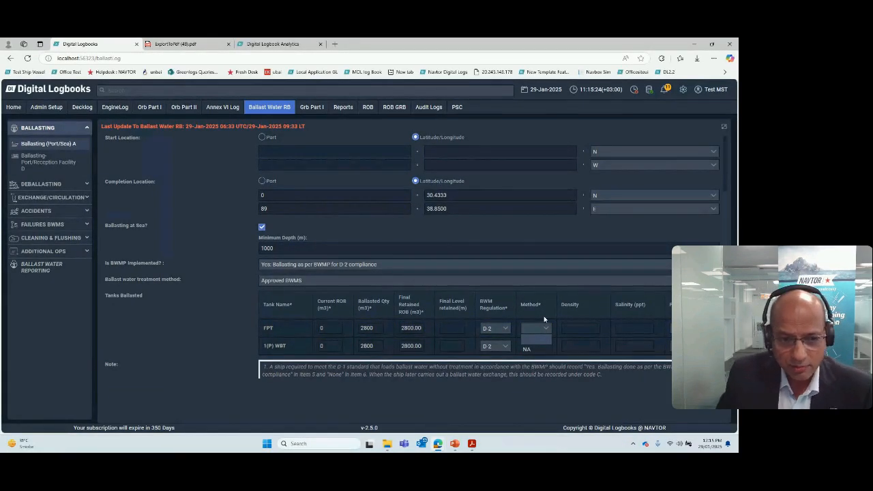
{"action": "left_click", "coordinate": [532, 349]}
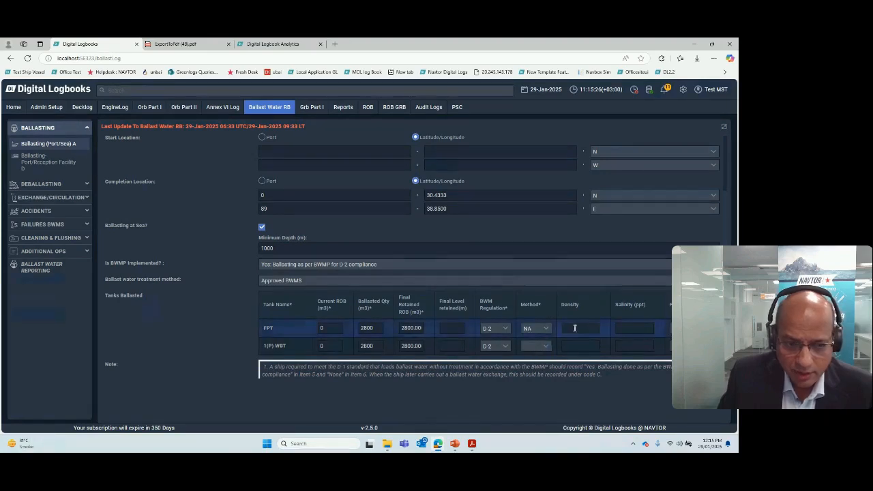
{"action": "left_click", "coordinate": [536, 346]}
{"action": "left_click", "coordinate": [536, 369]}
Step: Enter a density of 1.025 and a salinity of 33 ppt for both FPT and 1(P) WBT
{"action": "left_click", "coordinate": [566, 330]}
{"action": "type", "text": "1.025"}
{"action": "key", "text": "Tab"}
{"action": "type", "text": "35"}
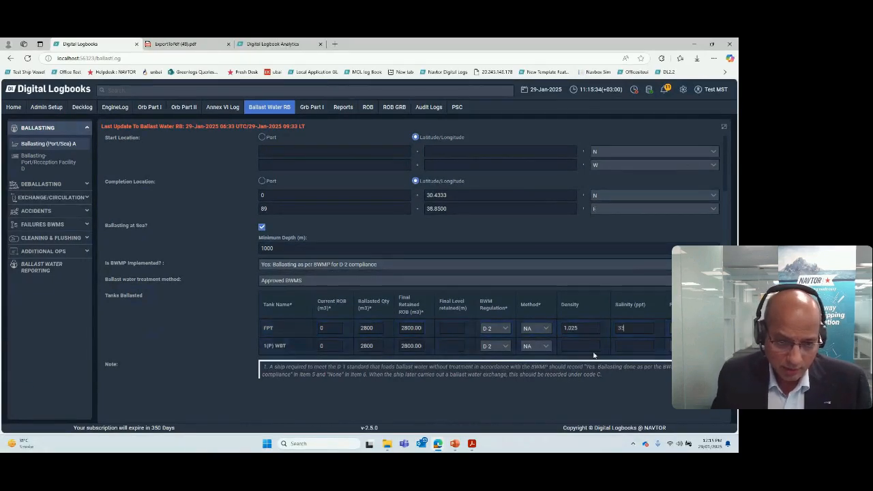
{"action": "left_click", "coordinate": [571, 348]}
{"action": "type", "text": "1.025"}
{"action": "key", "text": "Tab"}
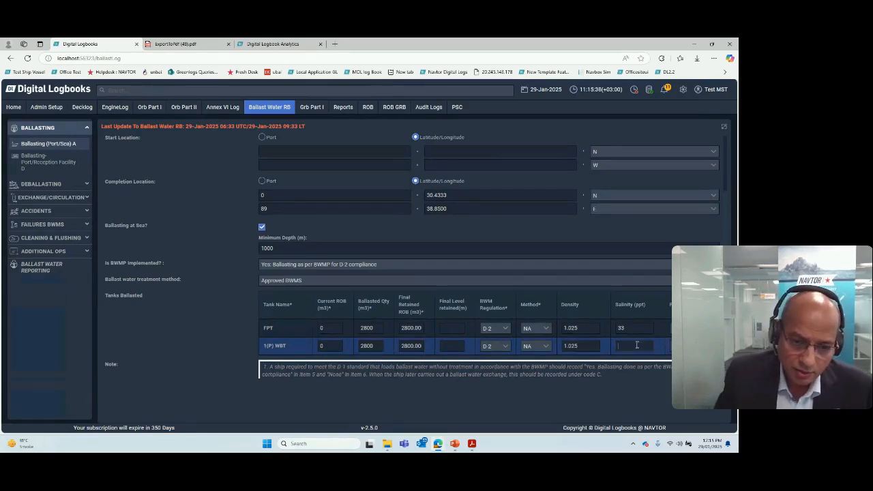
{"action": "type", "text": "33"}
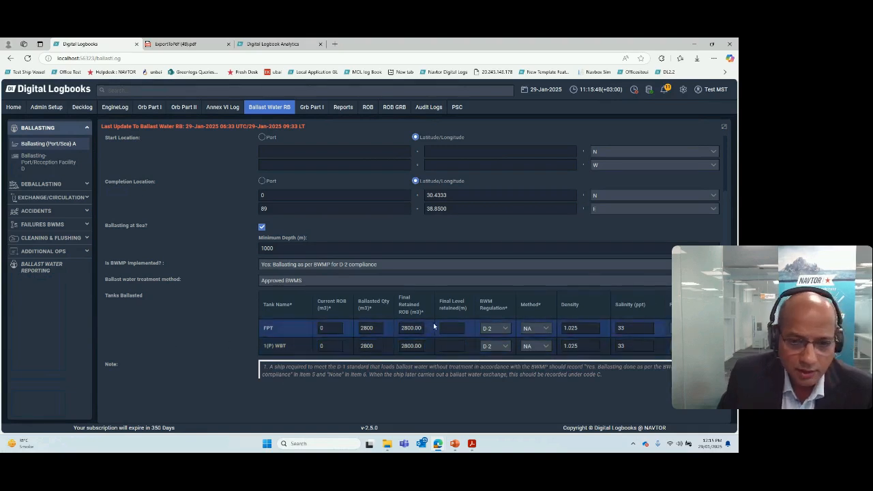
Step: Read through the guidance notes and method abbreviations below the ballasted tanks table
{"action": "scroll", "coordinate": [436, 324], "scroll_direction": "down", "scroll_amount": 2}
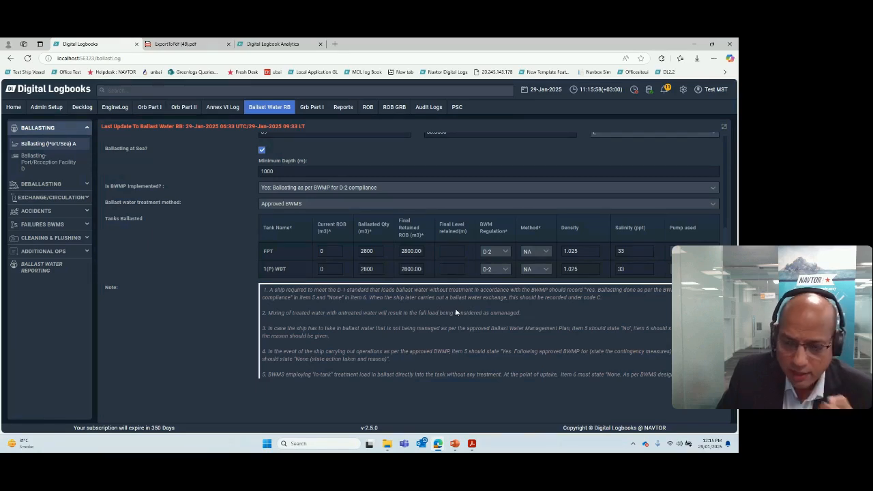
{"action": "scroll", "coordinate": [456, 311], "scroll_direction": "down", "scroll_amount": 1}
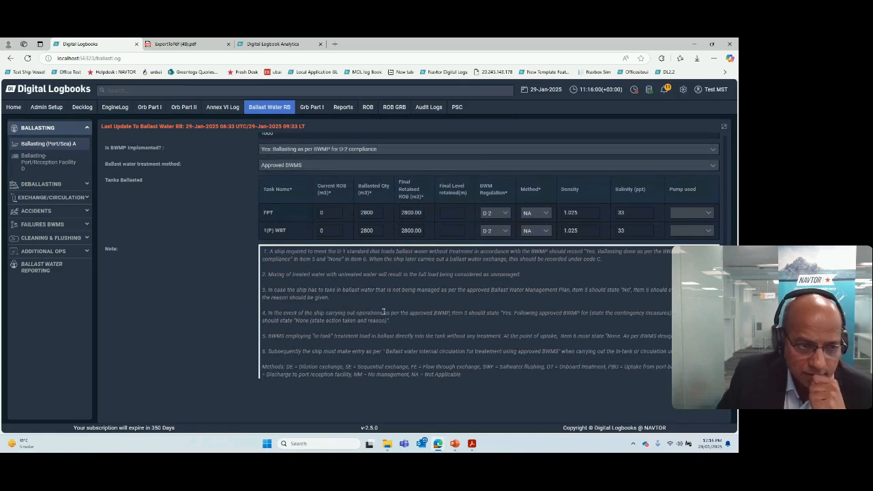
{"action": "scroll", "coordinate": [359, 312], "scroll_direction": "down", "scroll_amount": 1}
{"action": "left_click_drag", "start_coordinate": [265, 226], "coordinate": [455, 344]}
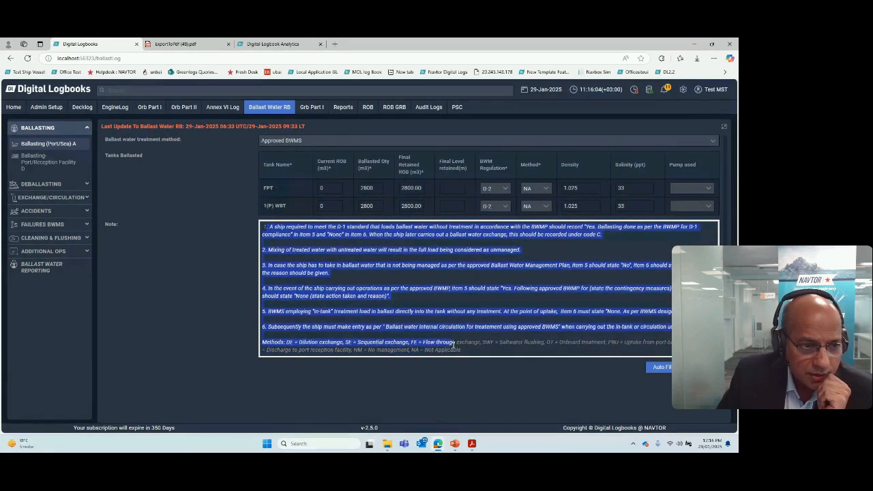
{"action": "left_click", "coordinate": [454, 344]}
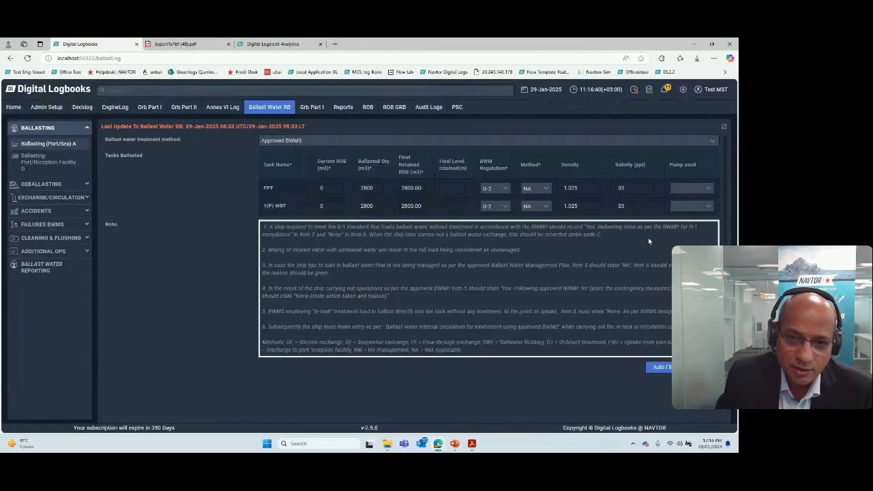
Step: Restore the form beside the record preview and try to save the ballasting entry
{"action": "left_click", "coordinate": [724, 127]}
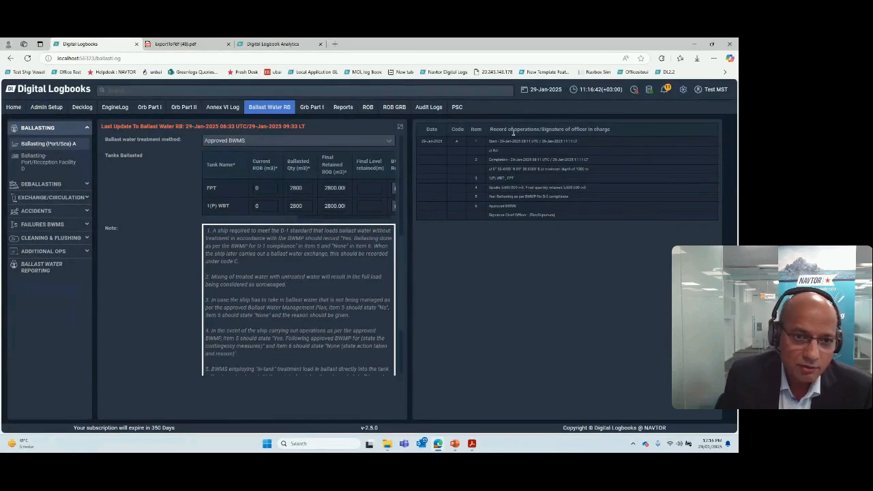
{"action": "left_click", "coordinate": [655, 215]}
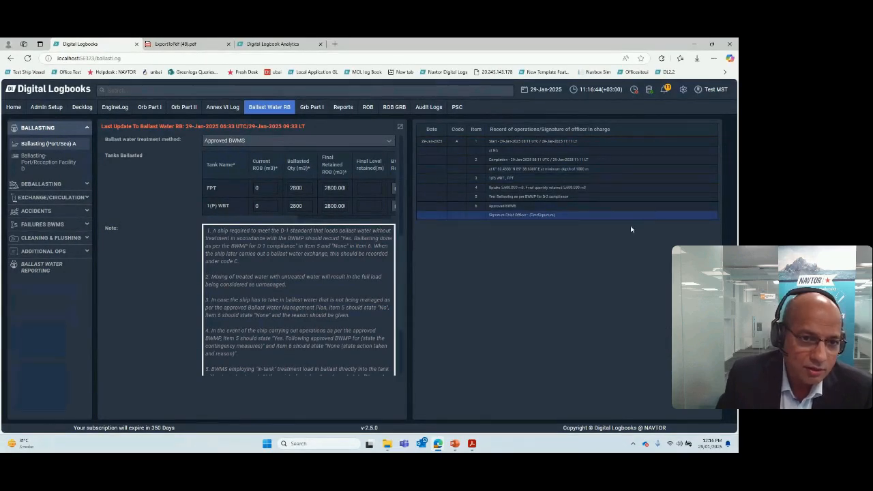
{"action": "scroll", "coordinate": [285, 302], "scroll_direction": "down", "scroll_amount": 3}
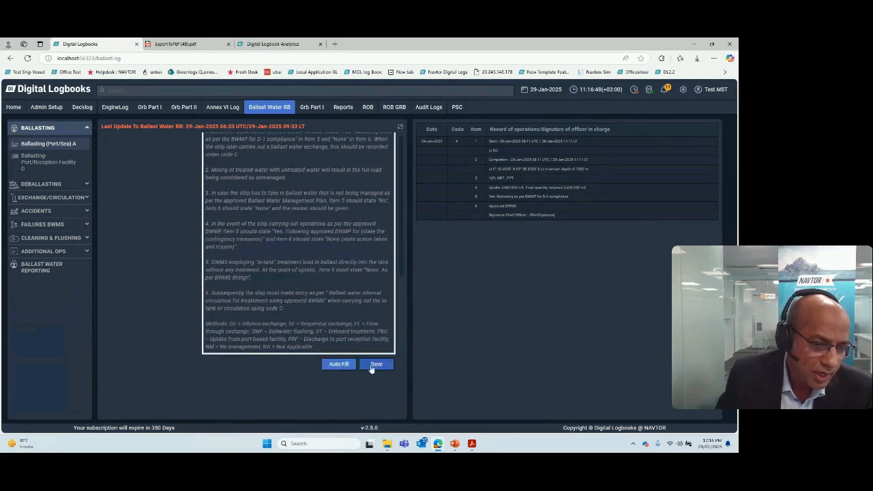
{"action": "left_click", "coordinate": [376, 366]}
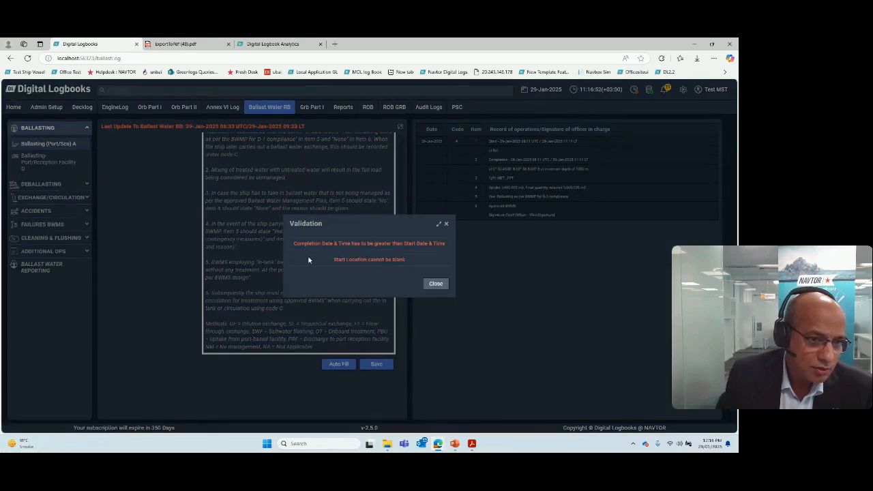
{"action": "left_click", "coordinate": [446, 226]}
Step: Auto-fill the start location with latitude 0° 30.4333' N and longitude 89° 38.8500' E
{"action": "scroll", "coordinate": [272, 259], "scroll_direction": "up", "scroll_amount": 5}
{"action": "left_click", "coordinate": [205, 253]}
{"action": "left_click", "coordinate": [205, 266]}
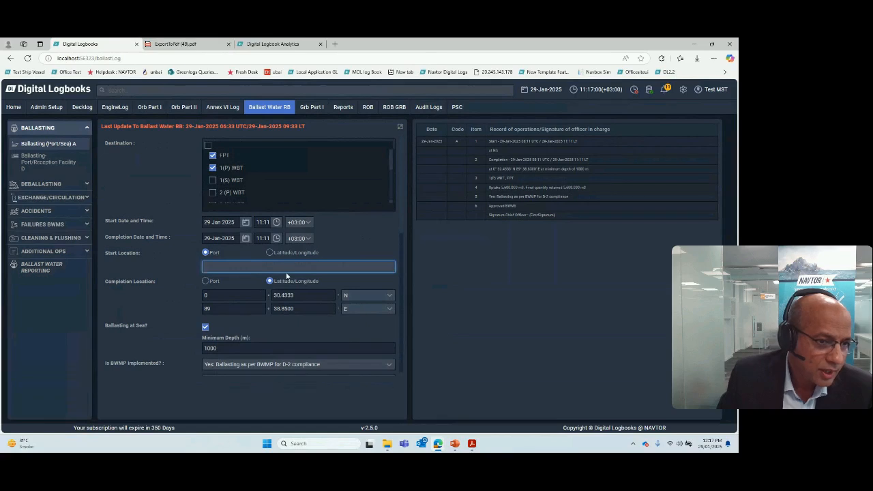
{"action": "scroll", "coordinate": [287, 293], "scroll_direction": "down", "scroll_amount": 5}
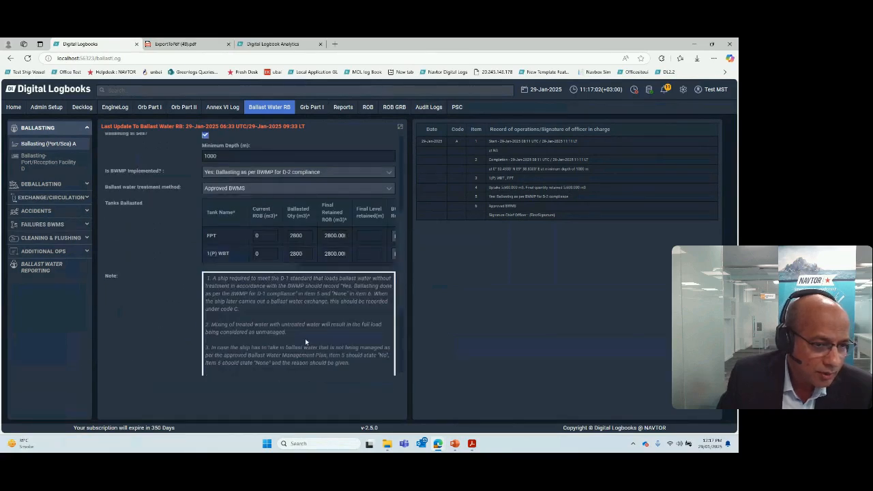
{"action": "scroll", "coordinate": [305, 338], "scroll_direction": "down", "scroll_amount": 5}
{"action": "left_click", "coordinate": [335, 369]}
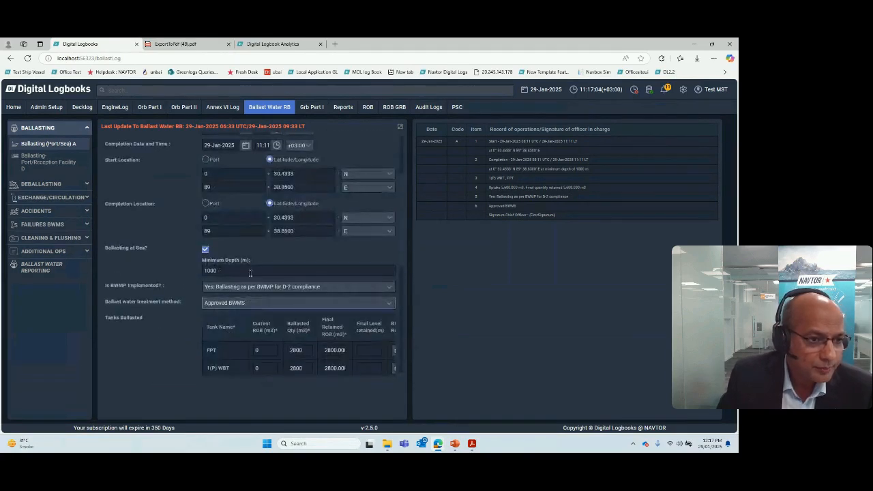
Step: Set the ballasting start time to 08:11 on 29-Jan-2025
{"action": "scroll", "coordinate": [292, 212], "scroll_direction": "up", "scroll_amount": 2}
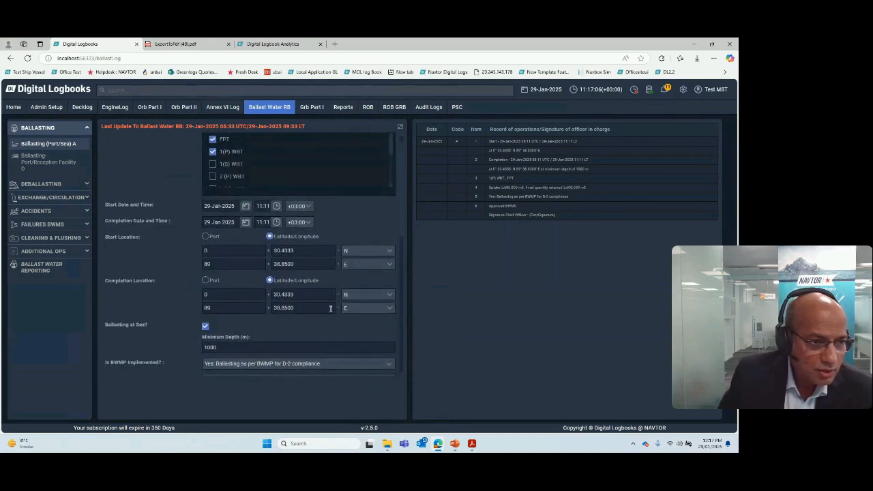
{"action": "left_click", "coordinate": [276, 206]}
{"action": "left_click", "coordinate": [267, 244]}
{"action": "left_click", "coordinate": [266, 243]}
{"action": "left_click", "coordinate": [267, 243]}
{"action": "left_click", "coordinate": [181, 265]}
Step: Try to save the ballasting entry again and dismiss the mismatch warning without saving
{"action": "scroll", "coordinate": [181, 271], "scroll_direction": "down", "scroll_amount": 1}
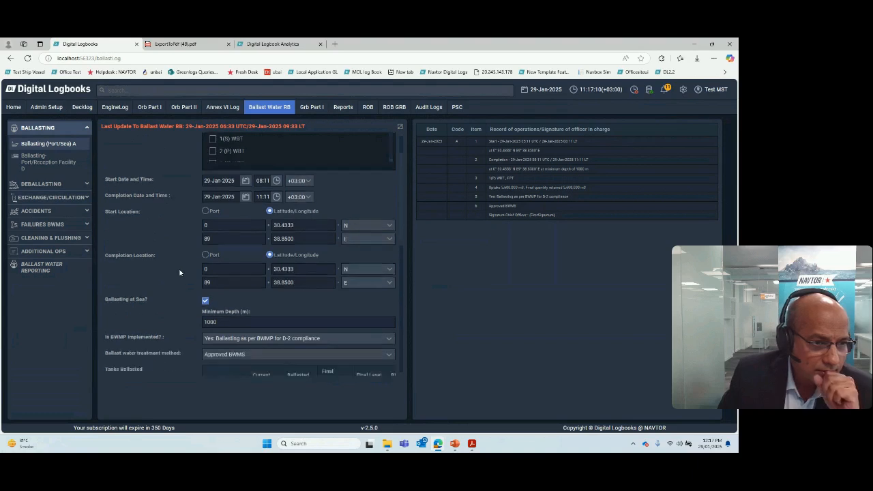
{"action": "scroll", "coordinate": [181, 274], "scroll_direction": "down", "scroll_amount": 5}
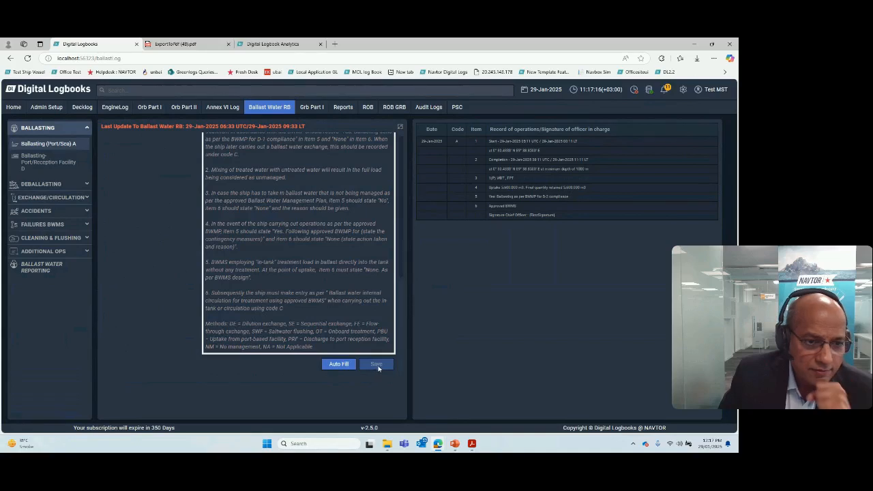
{"action": "left_click", "coordinate": [379, 366]}
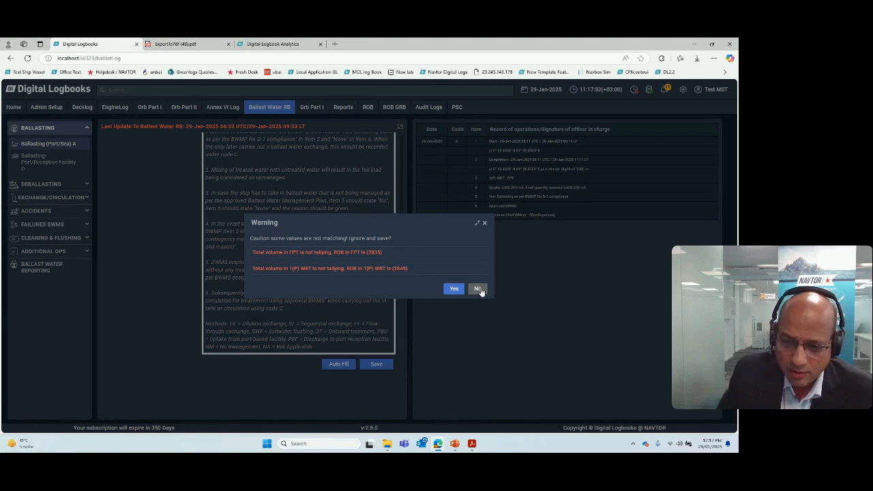
{"action": "left_click", "coordinate": [485, 225]}
Step: Try a ballasted quantity of 5000 m3 for FPT to test the tank capacity check
{"action": "scroll", "coordinate": [311, 329], "scroll_direction": "up", "scroll_amount": 10}
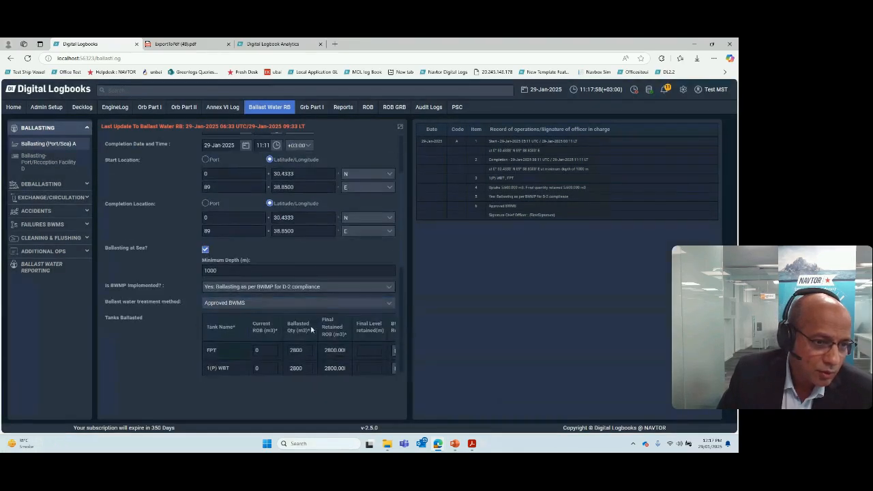
{"action": "left_click", "coordinate": [306, 350]}
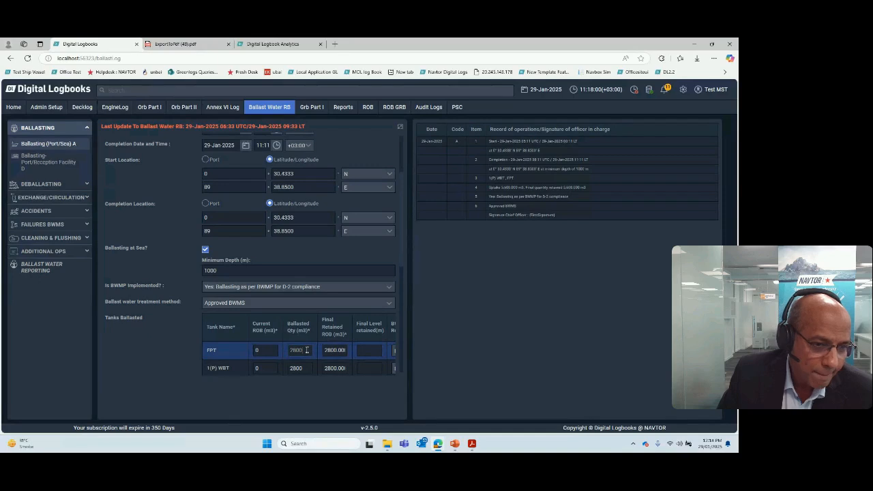
{"action": "left_click_drag", "start_coordinate": [304, 350], "coordinate": [283, 357]}
{"action": "type", "text": "5000"}
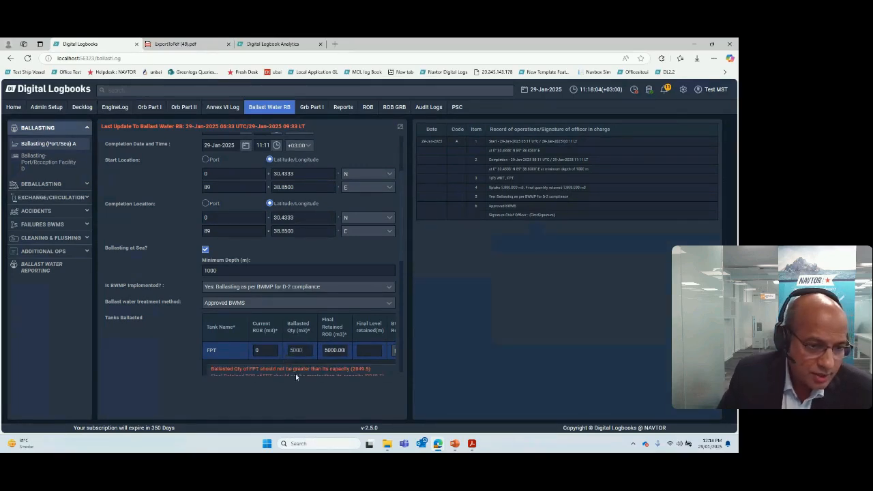
{"action": "scroll", "coordinate": [295, 350], "scroll_direction": "down", "scroll_amount": 2}
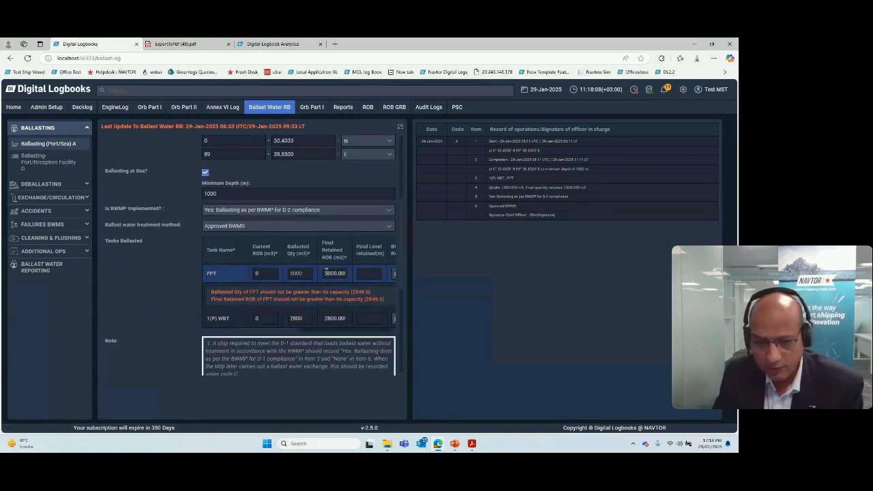
Step: Clear the ballasted quantity of FPT and look over the rest of the form
{"action": "key", "text": "BackSpace"}
{"action": "key", "text": "BackSpace"}
{"action": "key", "text": "BackSpace"}
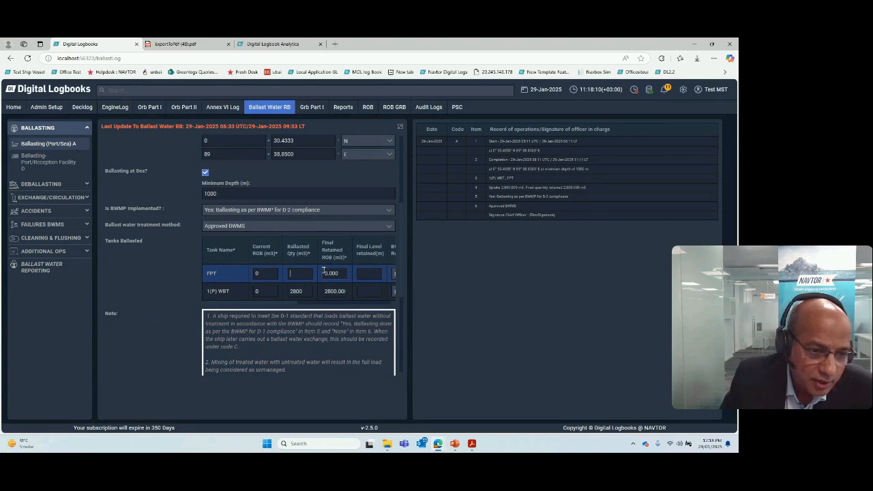
{"action": "scroll", "coordinate": [336, 290], "scroll_direction": "down", "scroll_amount": 3}
{"action": "scroll", "coordinate": [336, 290], "scroll_direction": "up", "scroll_amount": 5}
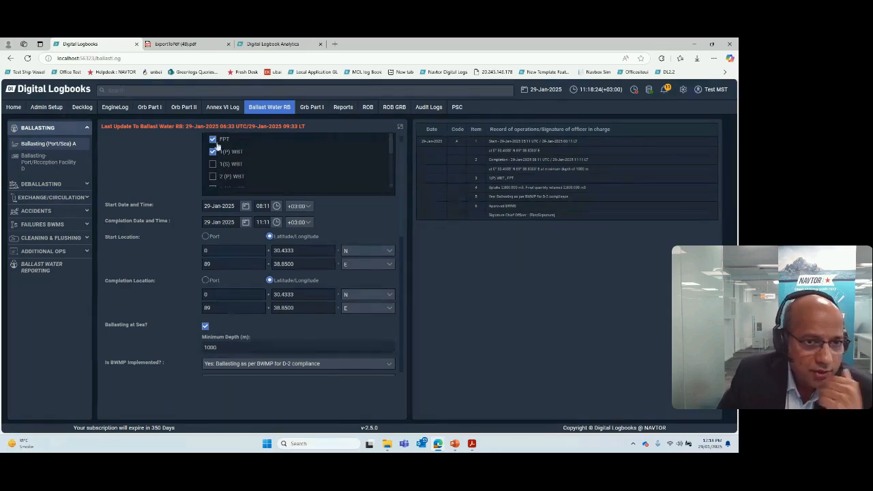
Step: Leave the ballasting form without saving and return to the tank layout of the ballast water record book
{"action": "left_click", "coordinate": [37, 143]}
{"action": "left_click", "coordinate": [27, 129]}
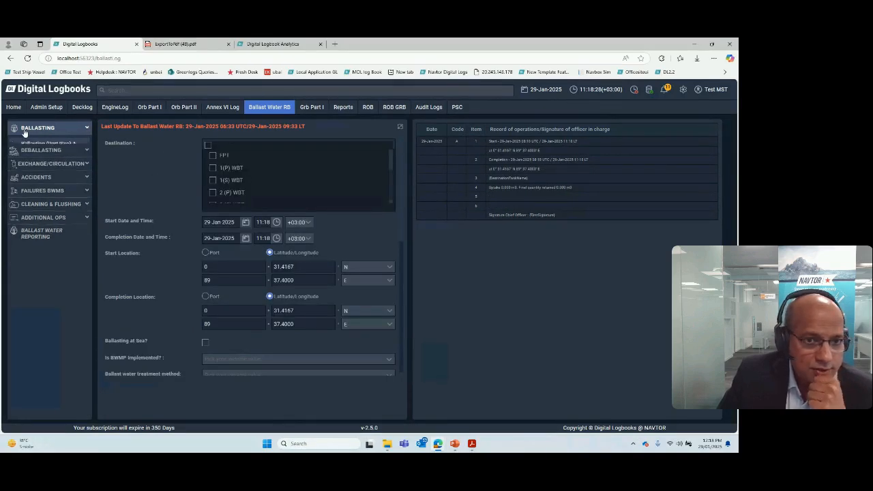
{"action": "left_click", "coordinate": [266, 110]}
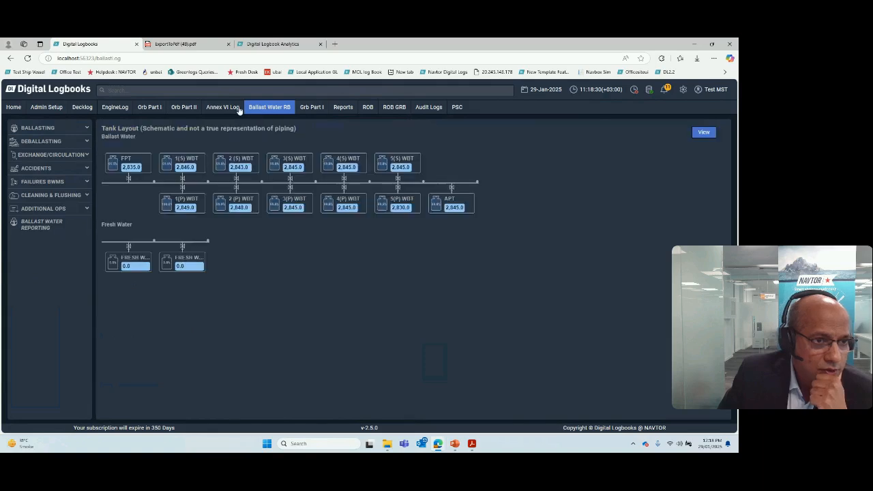
Step: Open the ballast water Activity Record Book and review the listed activities with their signature status and signing rights
{"action": "left_click", "coordinate": [709, 133]}
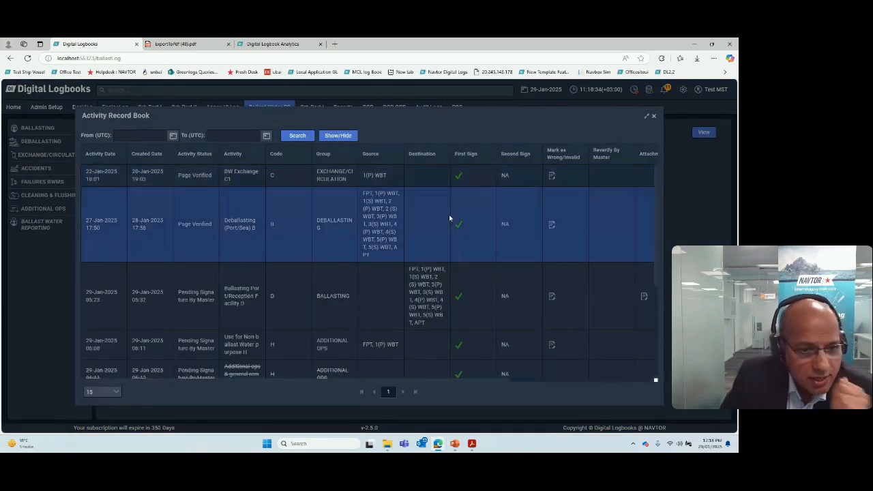
{"action": "scroll", "coordinate": [449, 218], "scroll_direction": "down", "scroll_amount": 1}
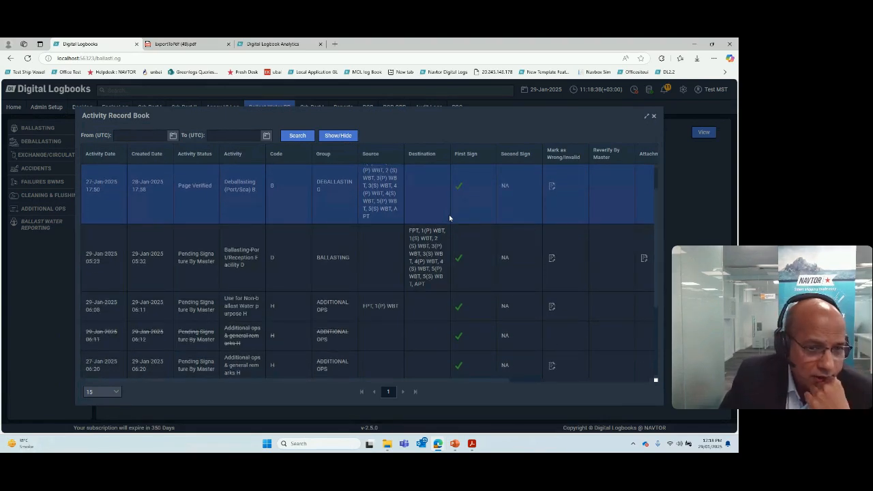
{"action": "scroll", "coordinate": [450, 218], "scroll_direction": "down", "scroll_amount": 2}
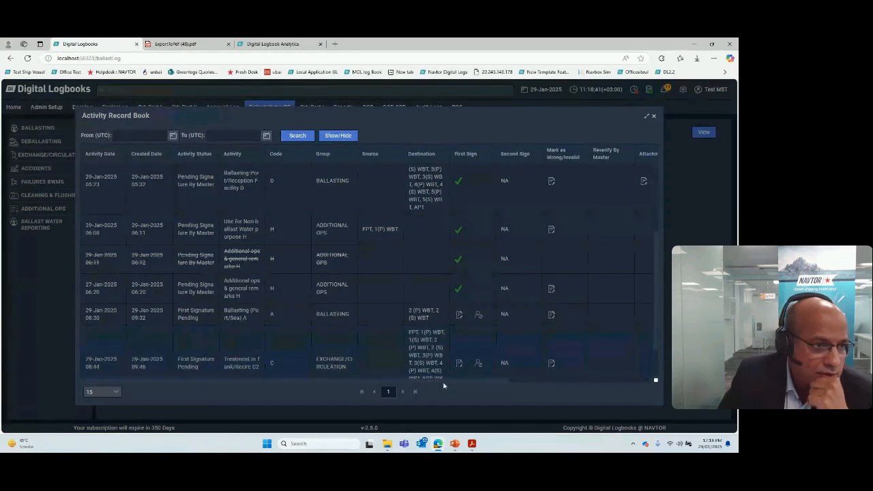
{"action": "left_click", "coordinate": [173, 187]}
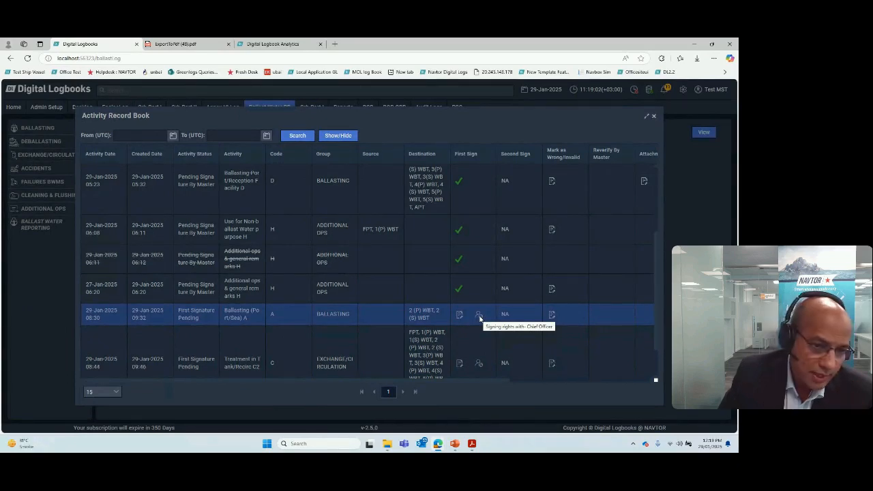
{"action": "scroll", "coordinate": [480, 317], "scroll_direction": "down", "scroll_amount": 1}
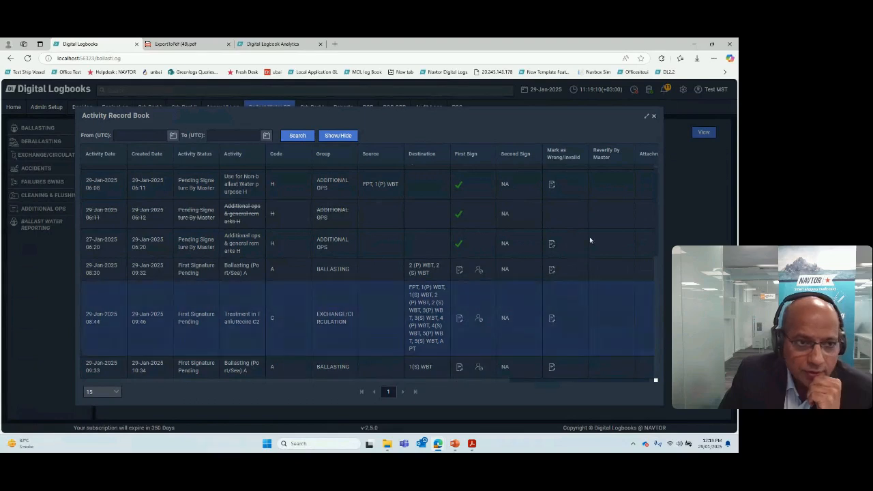
Step: Display the Activity Record Book in its printed page format and read through the ballast operations on page 1
{"action": "left_click", "coordinate": [338, 136]}
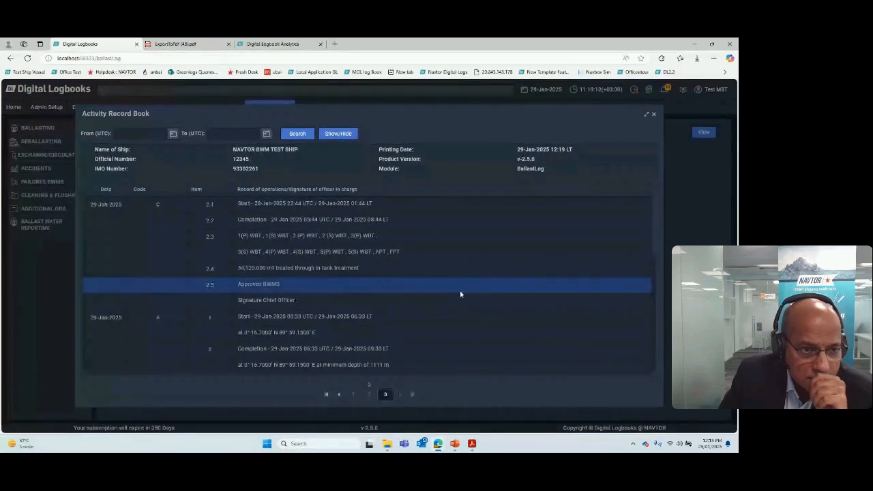
{"action": "scroll", "coordinate": [456, 276], "scroll_direction": "down", "scroll_amount": 6}
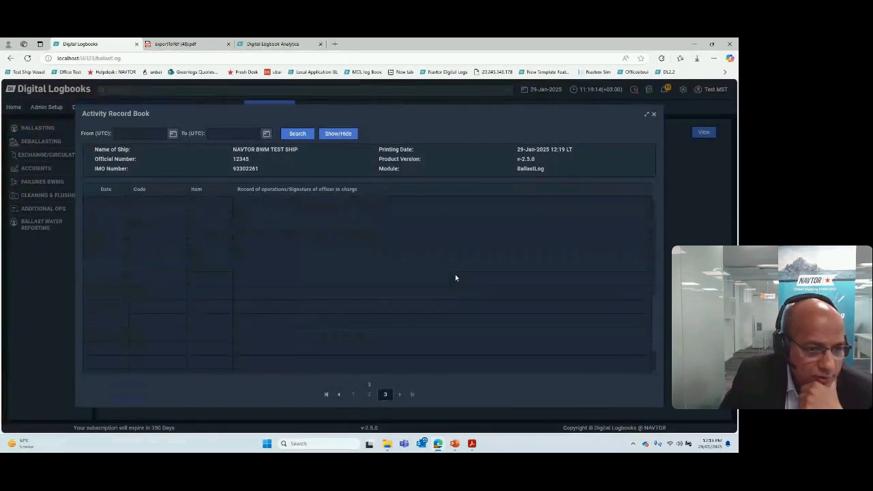
{"action": "left_click", "coordinate": [353, 394]}
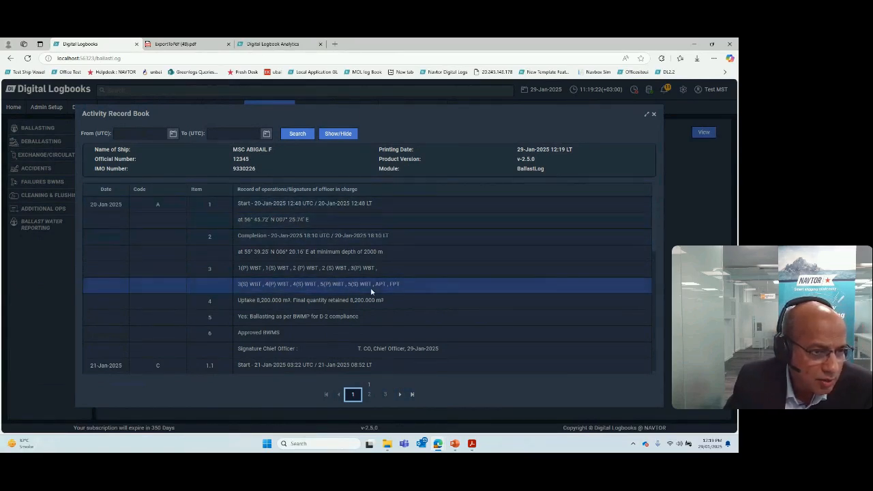
{"action": "scroll", "coordinate": [364, 280], "scroll_direction": "down", "scroll_amount": 5}
{"action": "scroll", "coordinate": [364, 280], "scroll_direction": "up", "scroll_amount": 1}
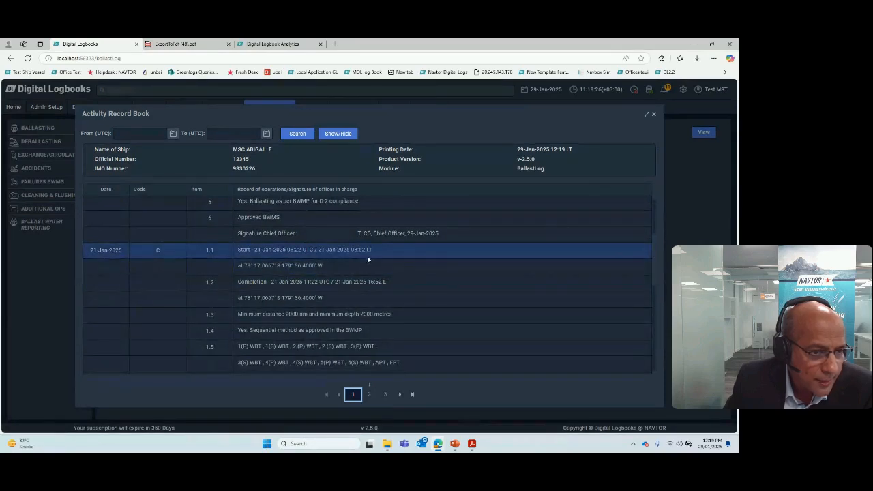
{"action": "scroll", "coordinate": [341, 306], "scroll_direction": "down", "scroll_amount": 1}
{"action": "scroll", "coordinate": [340, 307], "scroll_direction": "down", "scroll_amount": 2}
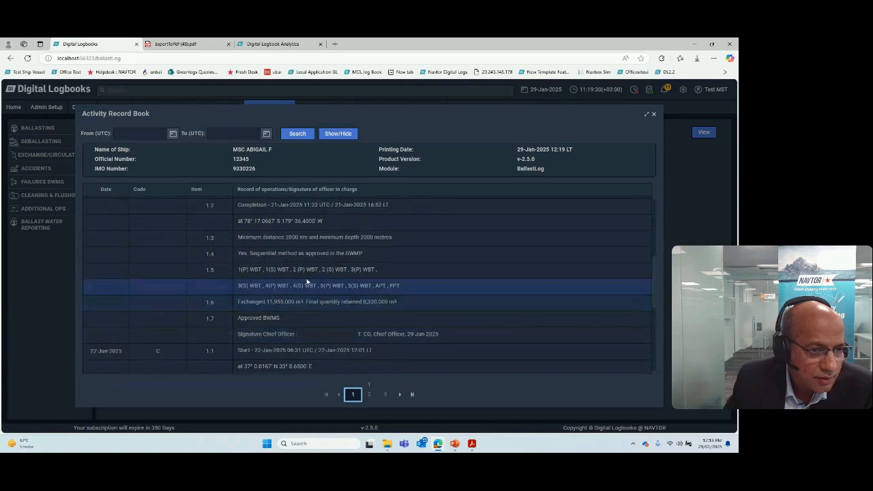
{"action": "scroll", "coordinate": [322, 260], "scroll_direction": "up", "scroll_amount": 1}
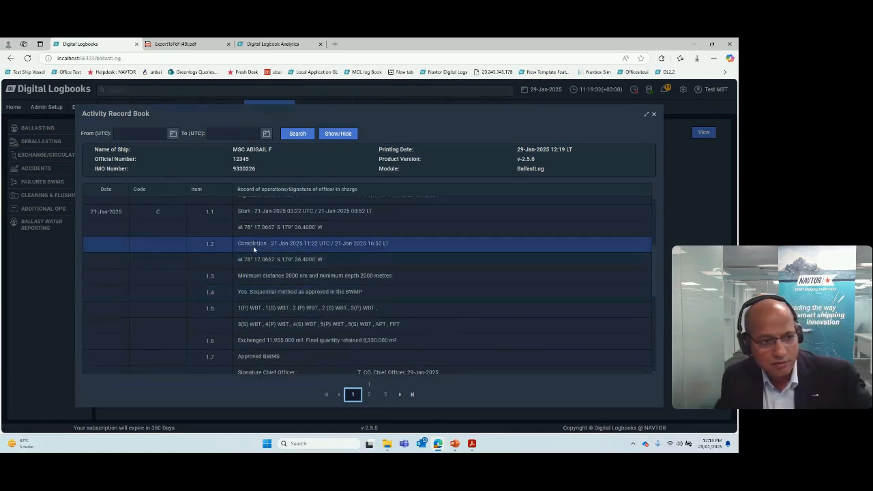
{"action": "scroll", "coordinate": [348, 288], "scroll_direction": "down", "scroll_amount": 1}
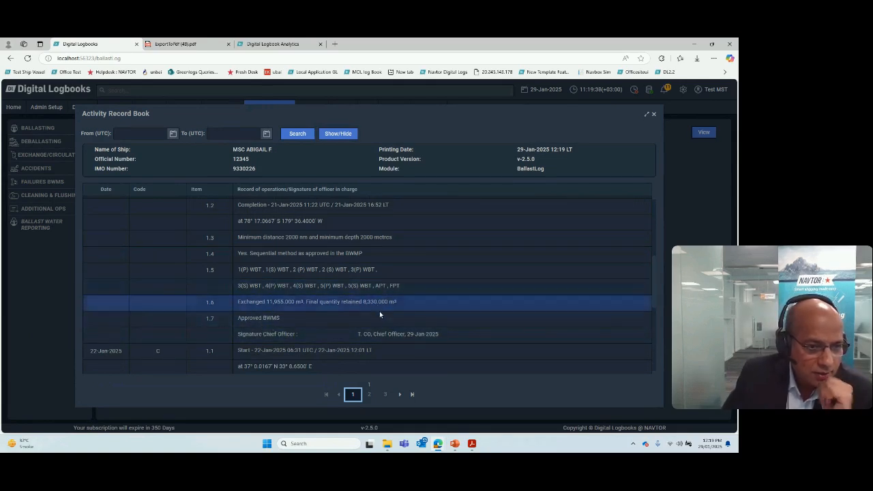
{"action": "scroll", "coordinate": [381, 322], "scroll_direction": "down", "scroll_amount": 3}
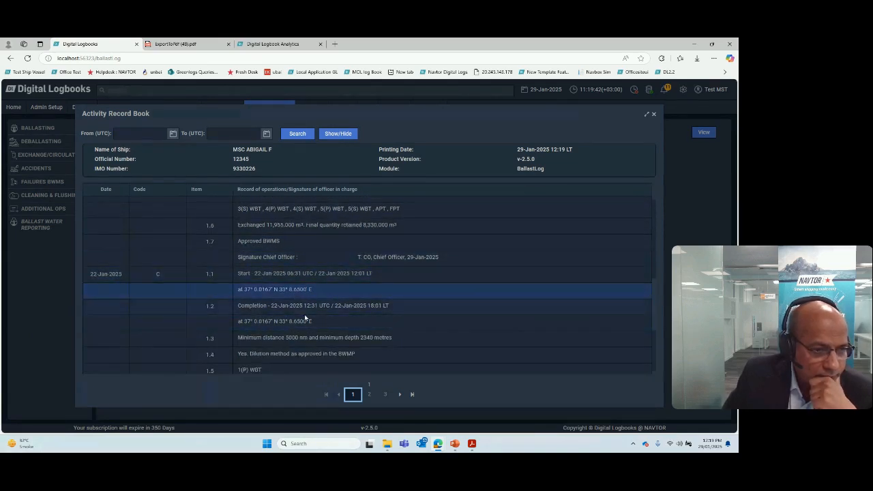
{"action": "scroll", "coordinate": [347, 348], "scroll_direction": "down", "scroll_amount": 1}
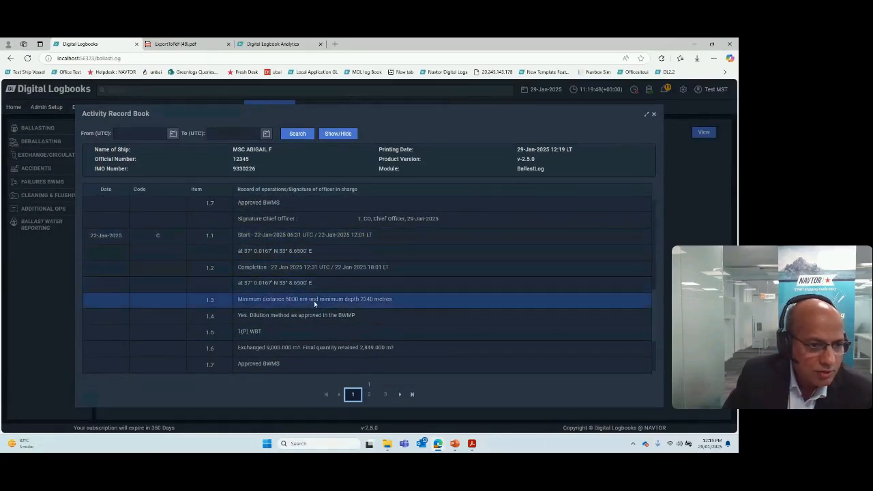
{"action": "scroll", "coordinate": [313, 301], "scroll_direction": "down", "scroll_amount": 3}
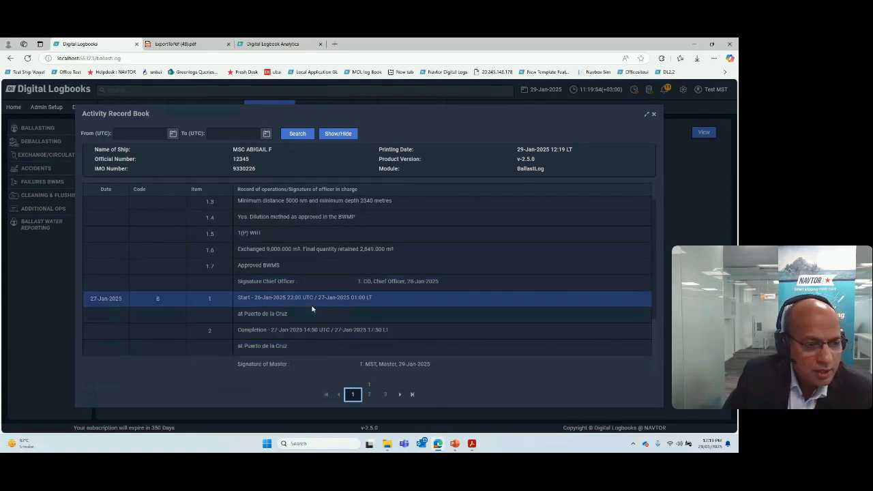
Step: Go to page 2 of the record book and examine the code D and H entries, including the struck-out one
{"action": "left_click", "coordinate": [369, 394]}
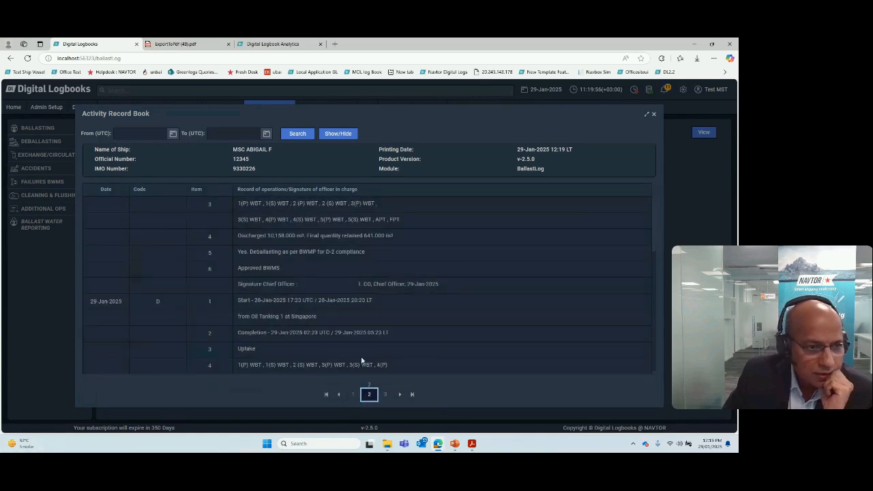
{"action": "scroll", "coordinate": [323, 269], "scroll_direction": "down", "scroll_amount": 2}
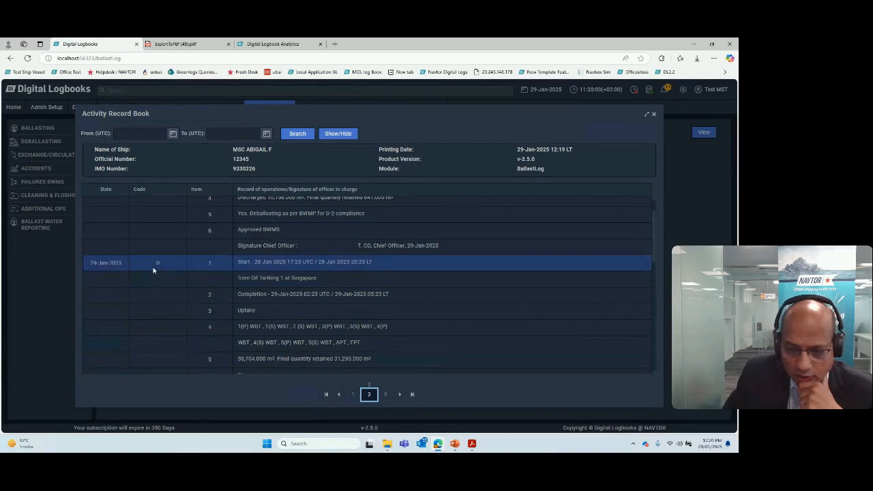
{"action": "scroll", "coordinate": [268, 267], "scroll_direction": "down", "scroll_amount": 1}
{"action": "scroll", "coordinate": [269, 267], "scroll_direction": "down", "scroll_amount": 5}
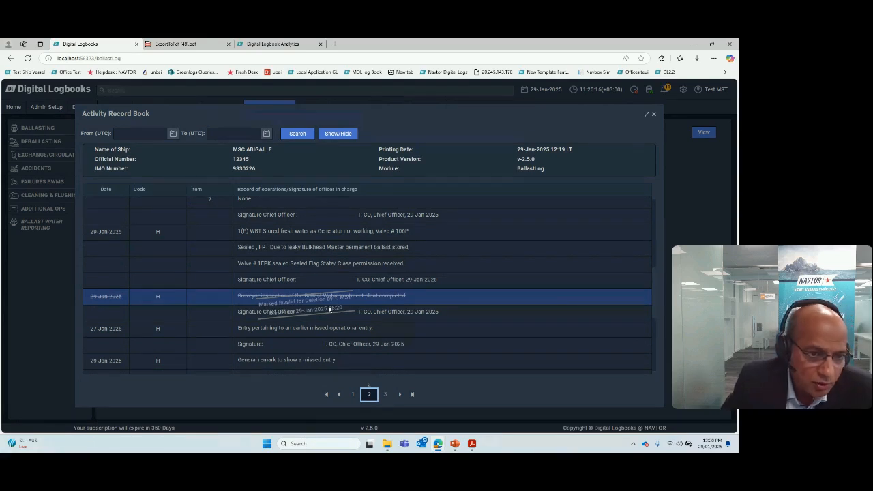
Step: Switch to the exported record book PDF and go back to its first page
{"action": "left_click", "coordinate": [195, 45]}
{"action": "scroll", "coordinate": [358, 260], "scroll_direction": "down", "scroll_amount": 3}
{"action": "scroll", "coordinate": [357, 260], "scroll_direction": "up", "scroll_amount": 20}
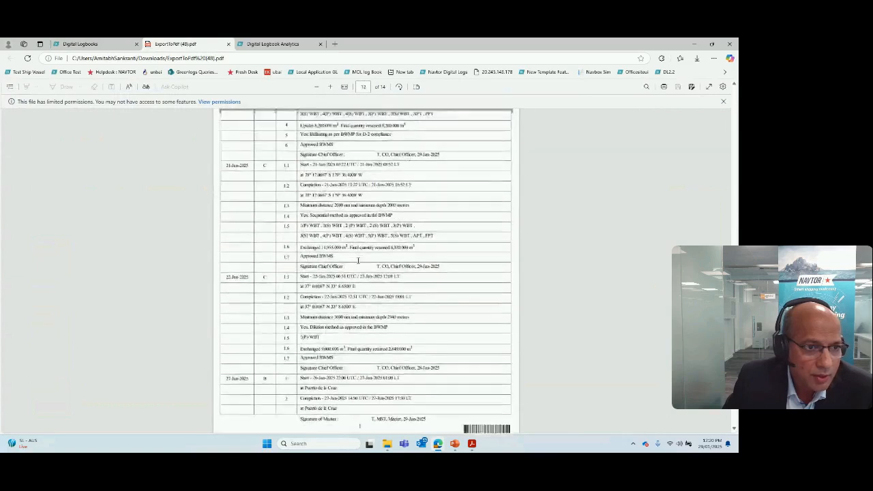
{"action": "scroll", "coordinate": [354, 263], "scroll_direction": "up", "scroll_amount": 10}
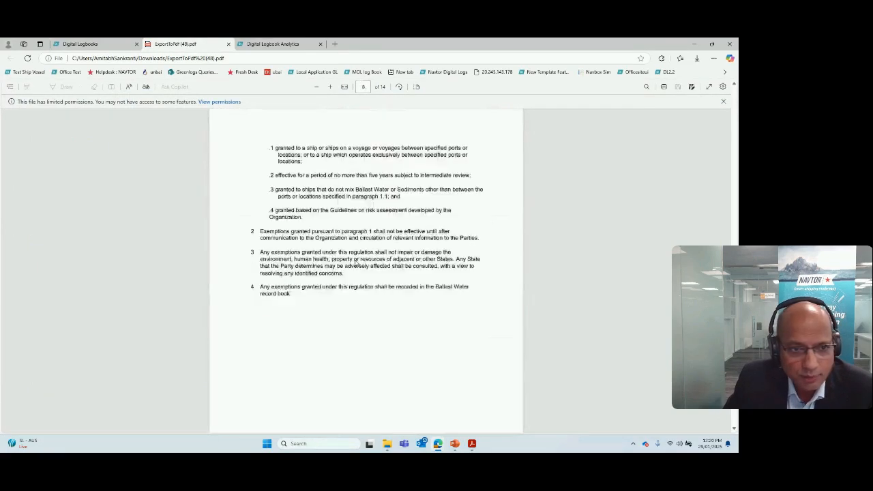
{"action": "scroll", "coordinate": [354, 255], "scroll_direction": "up", "scroll_amount": 15}
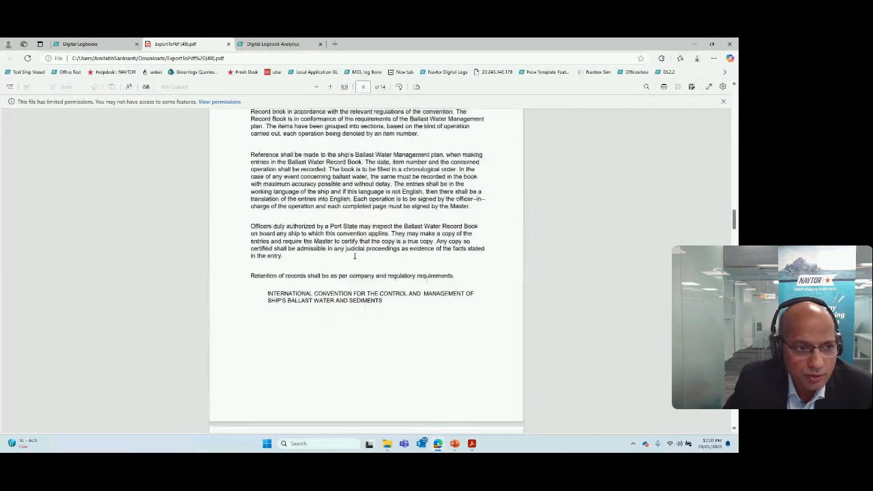
{"action": "scroll", "coordinate": [355, 259], "scroll_direction": "up", "scroll_amount": 15}
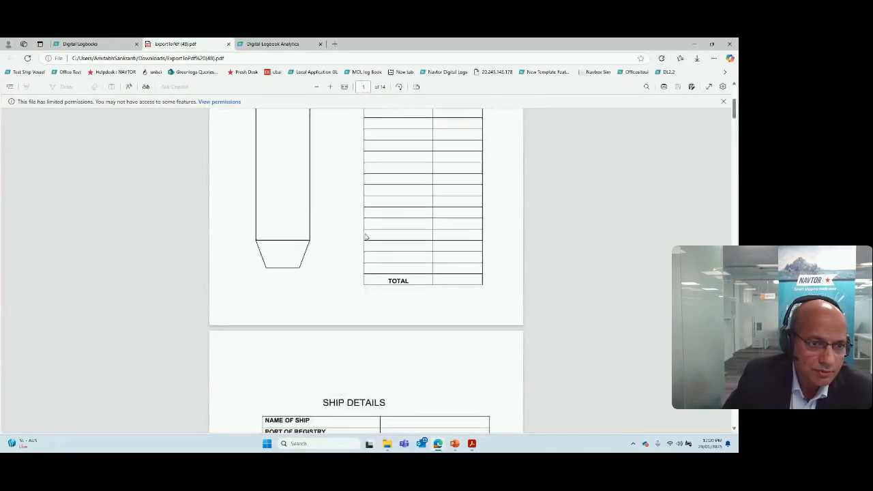
{"action": "scroll", "coordinate": [360, 236], "scroll_direction": "up", "scroll_amount": 3}
Step: Look through the PDF's introductory pages, recording instructions, ship details and officer list up to page 12
{"action": "scroll", "coordinate": [365, 238], "scroll_direction": "down", "scroll_amount": 10}
{"action": "scroll", "coordinate": [368, 239], "scroll_direction": "down", "scroll_amount": 15}
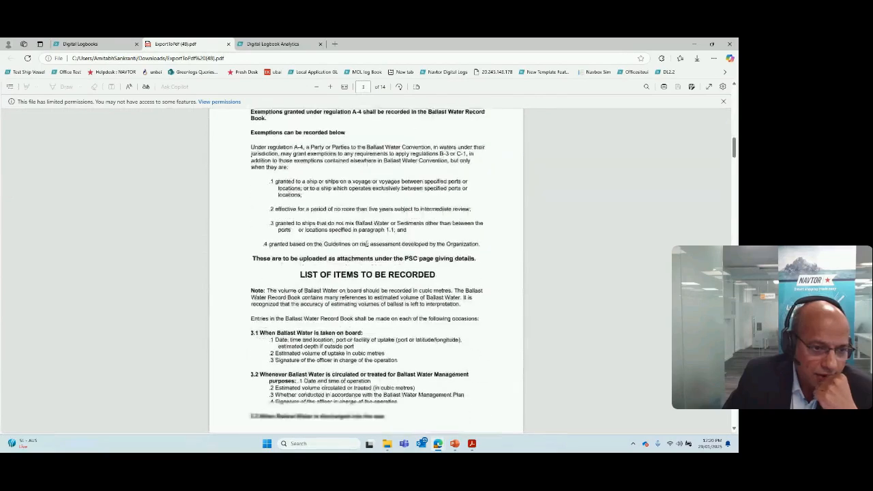
{"action": "scroll", "coordinate": [367, 247], "scroll_direction": "down", "scroll_amount": 20}
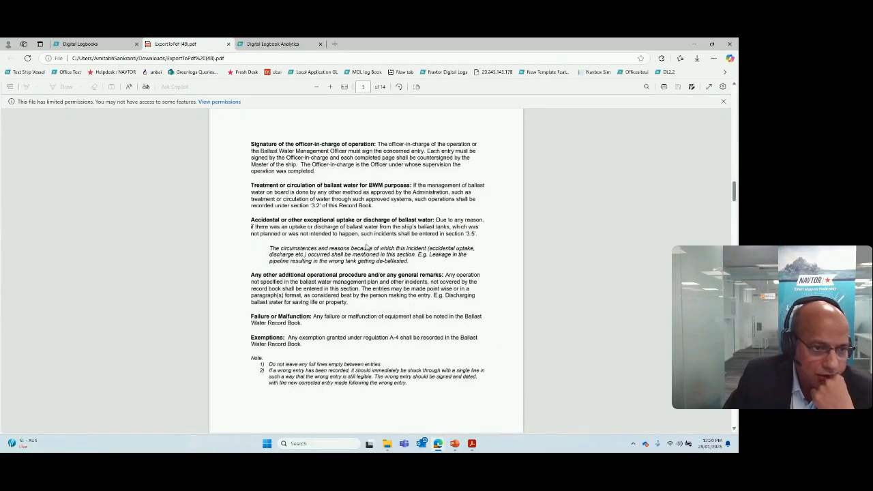
{"action": "scroll", "coordinate": [366, 247], "scroll_direction": "down", "scroll_amount": 15}
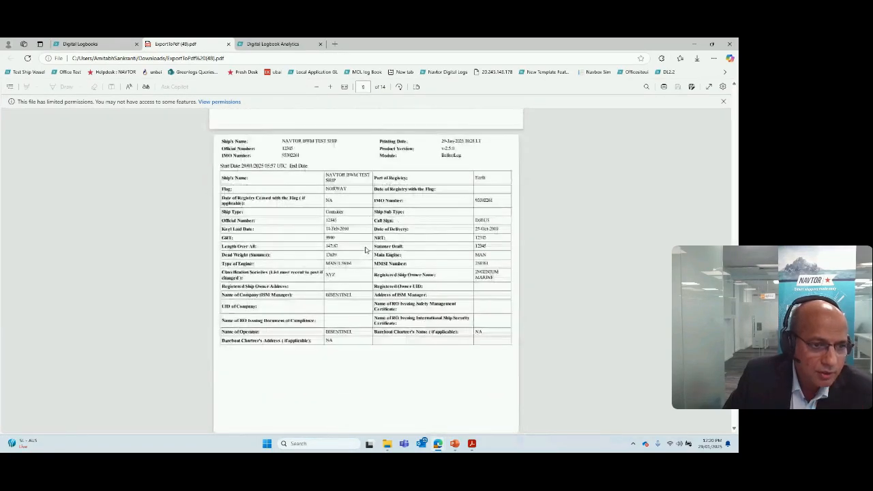
{"action": "scroll", "coordinate": [365, 250], "scroll_direction": "down", "scroll_amount": 8}
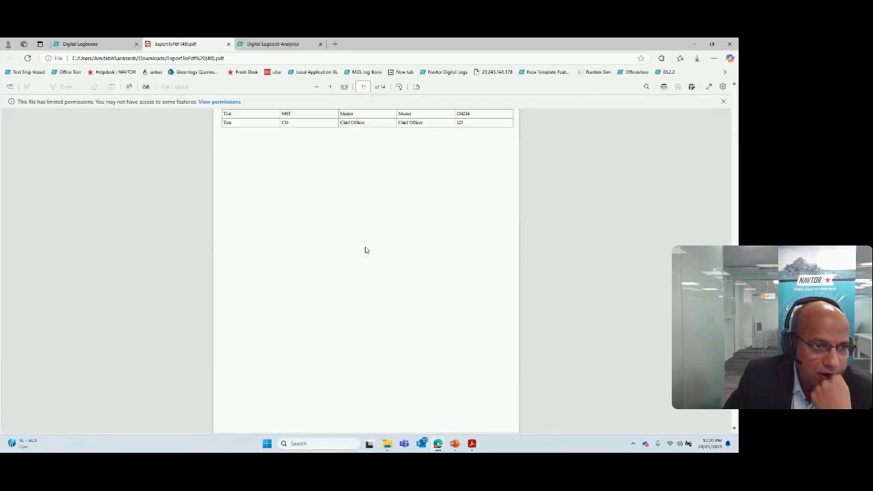
{"action": "scroll", "coordinate": [365, 250], "scroll_direction": "up", "scroll_amount": 2}
{"action": "scroll", "coordinate": [364, 251], "scroll_direction": "down", "scroll_amount": 10}
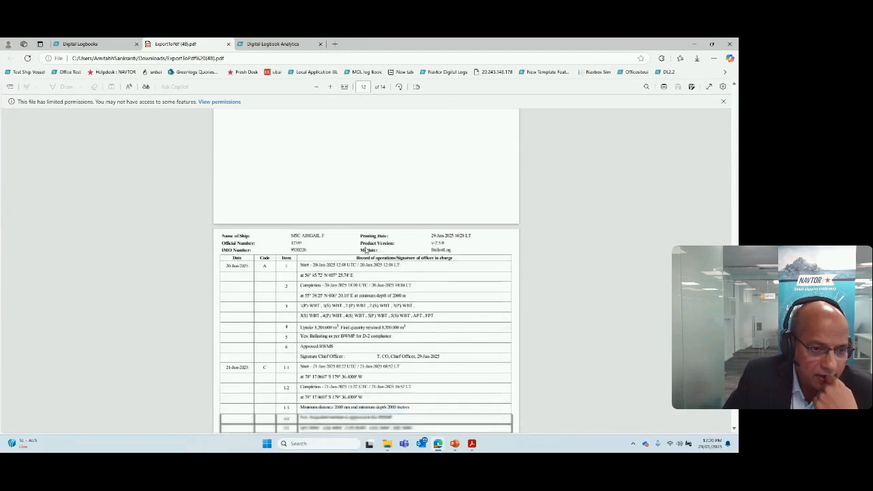
Step: Examine the exported log entries on pages 12 and 13 and select the text "General remark to show a missed entry"
{"action": "scroll", "coordinate": [366, 248], "scroll_direction": "down", "scroll_amount": 8}
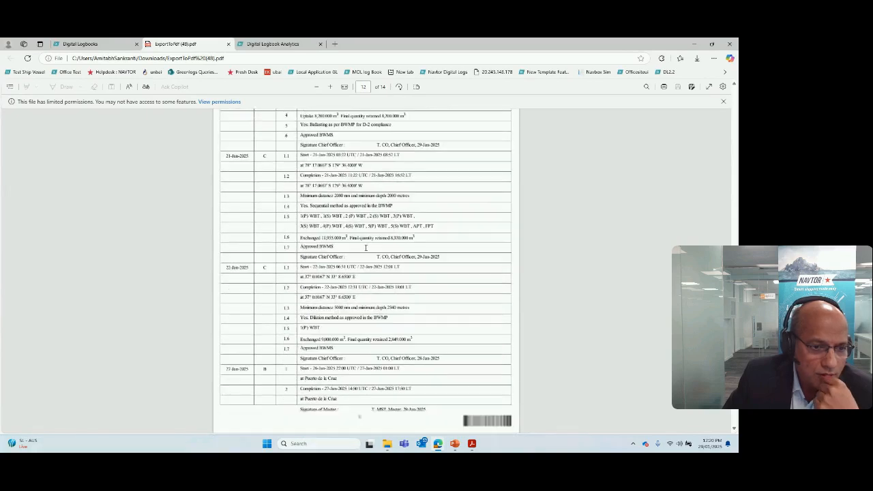
{"action": "scroll", "coordinate": [366, 253], "scroll_direction": "down", "scroll_amount": 2}
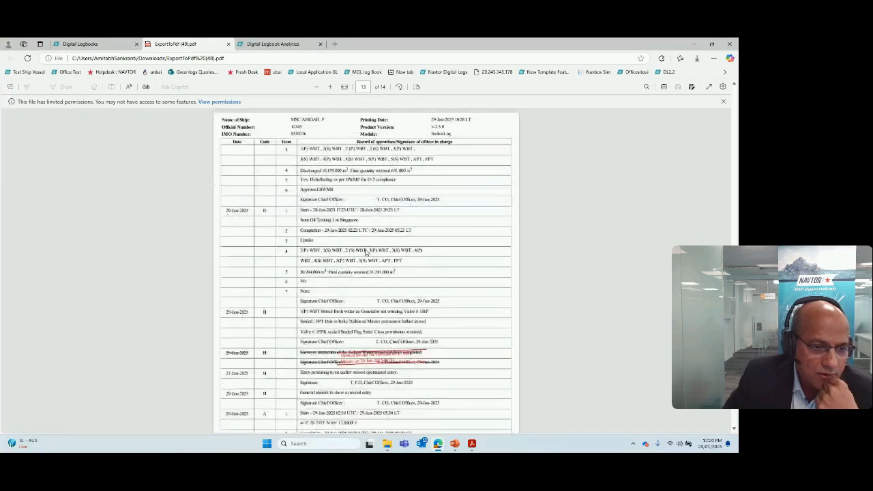
{"action": "scroll", "coordinate": [399, 355], "scroll_direction": "down", "scroll_amount": 1}
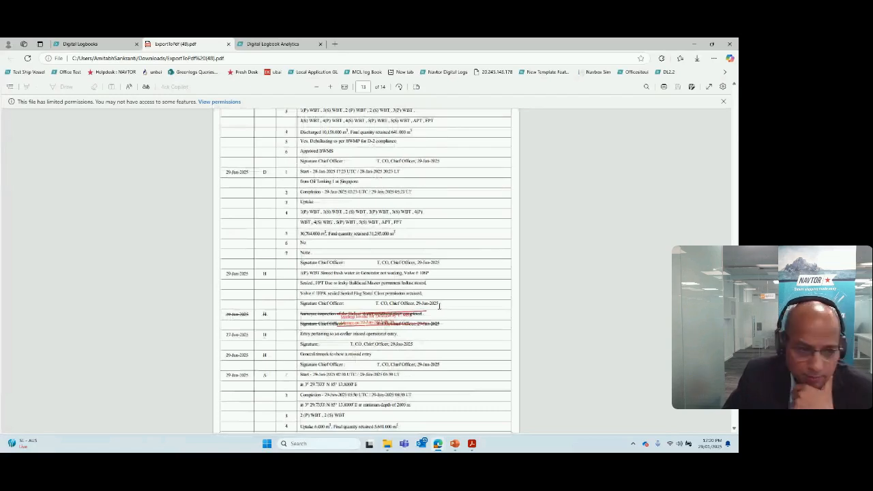
{"action": "scroll", "coordinate": [430, 308], "scroll_direction": "down", "scroll_amount": 1}
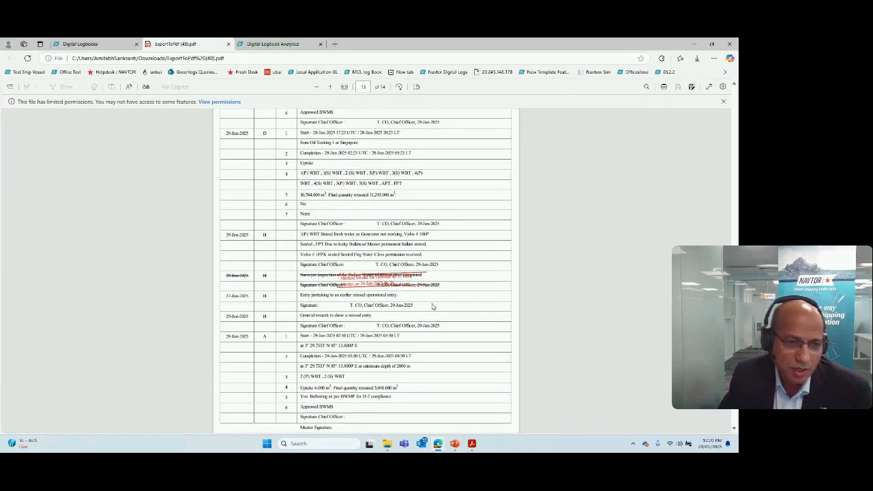
{"action": "scroll", "coordinate": [430, 307], "scroll_direction": "down", "scroll_amount": 1}
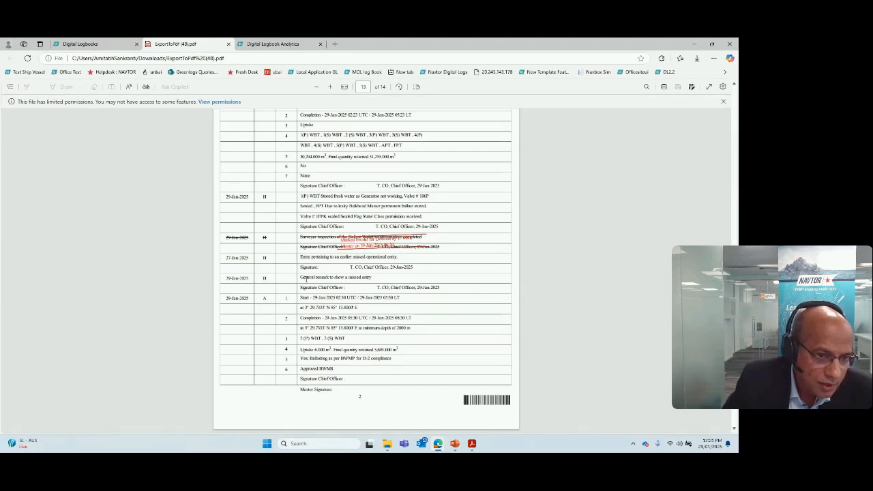
{"action": "left_click_drag", "start_coordinate": [336, 281], "coordinate": [379, 280]}
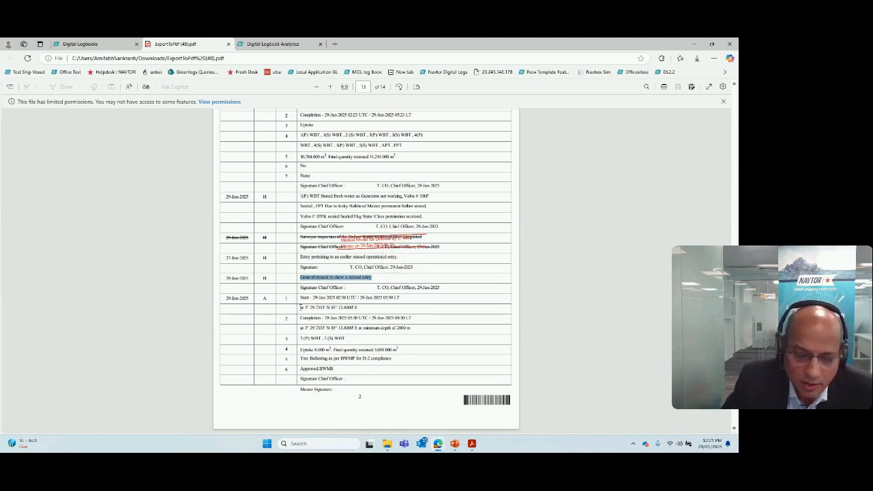
Step: Switch back to Digital Logbooks, close the activity record book and open the Deballasting (Port/Sea) B form, selecting its last-update timestamp
{"action": "left_click", "coordinate": [88, 43]}
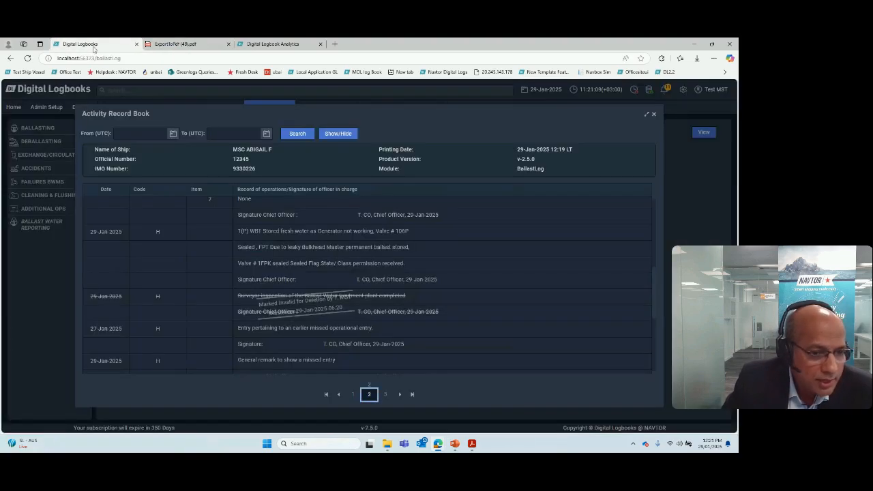
{"action": "left_click", "coordinate": [653, 115]}
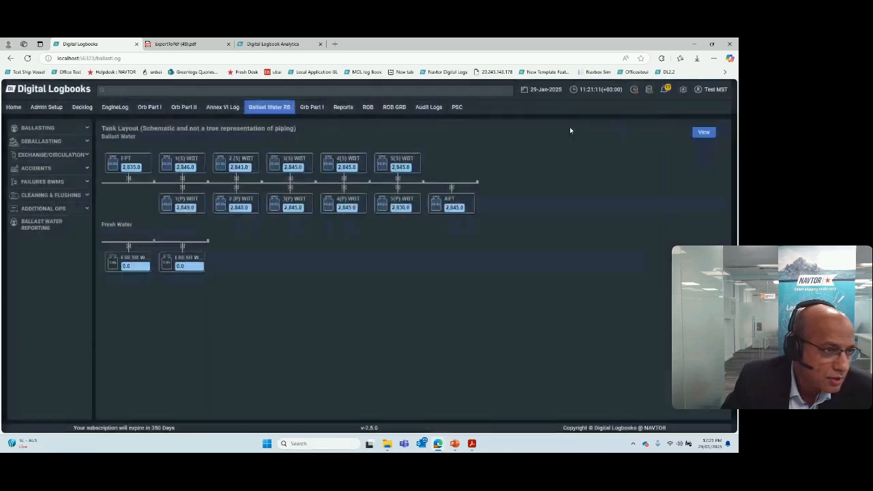
{"action": "left_click", "coordinate": [51, 142]}
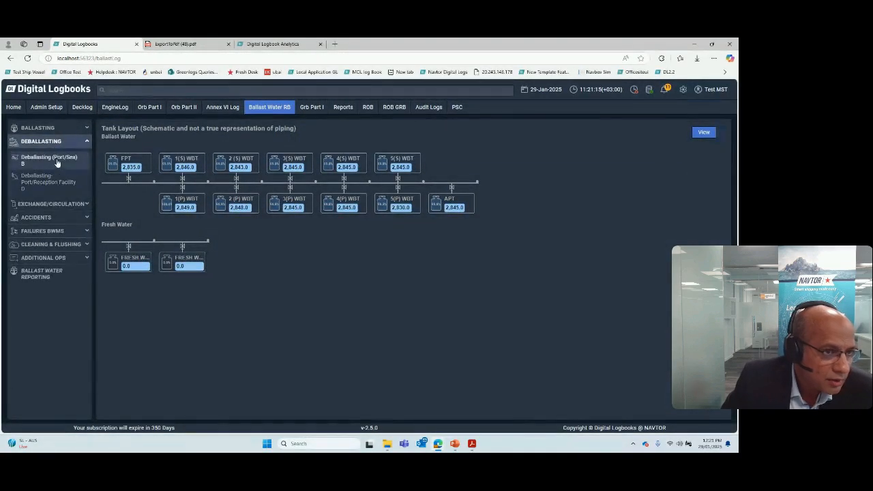
{"action": "left_click", "coordinate": [56, 167]}
{"action": "left_click_drag", "start_coordinate": [189, 125], "coordinate": [304, 129]}
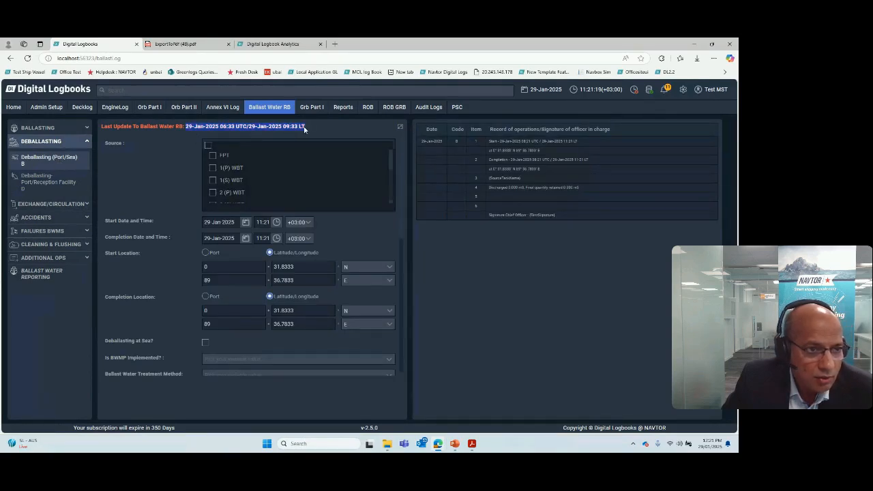
Step: Set the deballasting start to 21-Jan-2025 at 08:21 and the completion date to 21-Jan-2025
{"action": "left_click", "coordinate": [245, 224]}
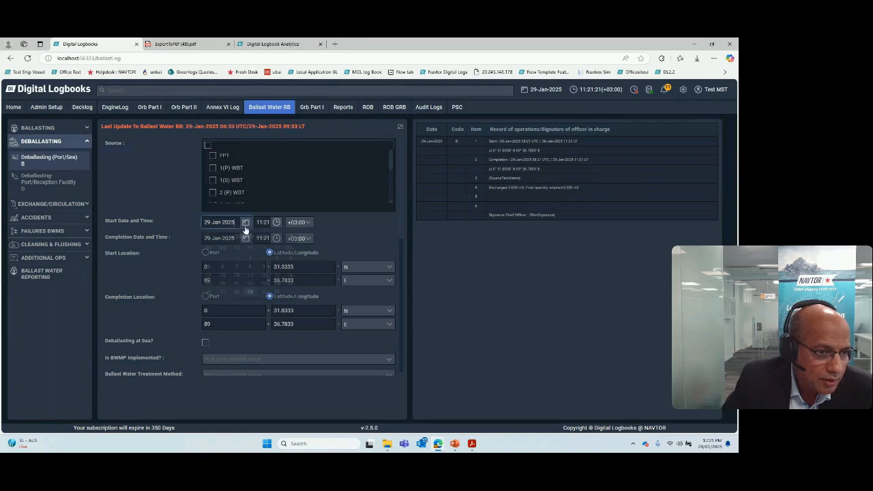
{"action": "left_click", "coordinate": [239, 285]}
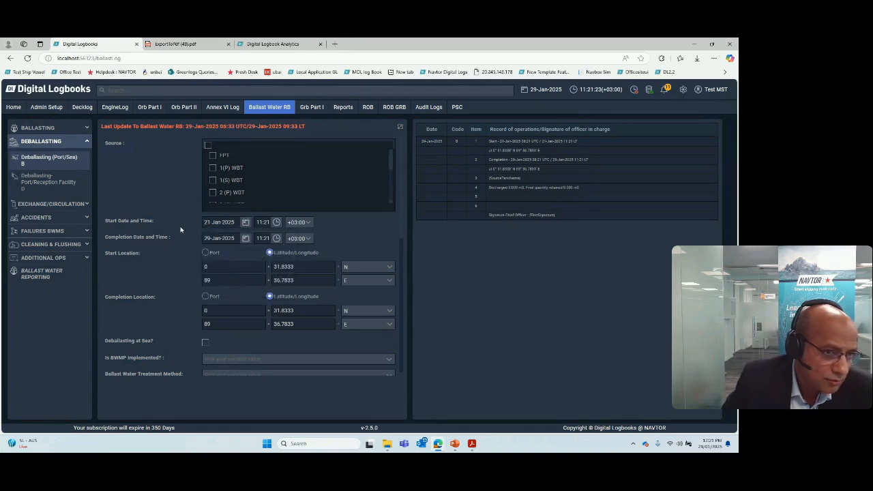
{"action": "left_click", "coordinate": [245, 238]}
{"action": "left_click", "coordinate": [236, 300]}
{"action": "left_click", "coordinate": [263, 222]}
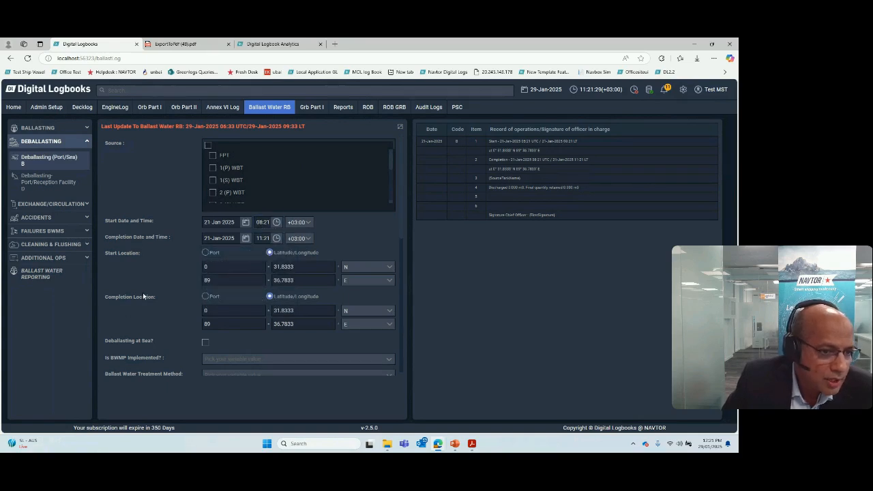
Step: Set BWMP implementation to "Yes. Deballasting as per BWMP for D-2 compliance" and the ballast water treatment method to Regulation B-3.7
{"action": "scroll", "coordinate": [147, 292], "scroll_direction": "down", "scroll_amount": 3}
{"action": "left_click", "coordinate": [221, 244]}
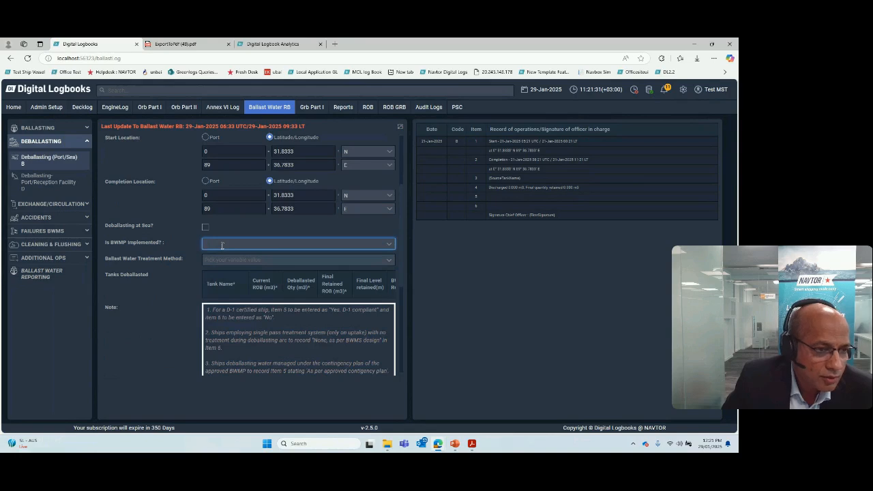
{"action": "left_click", "coordinate": [380, 240]}
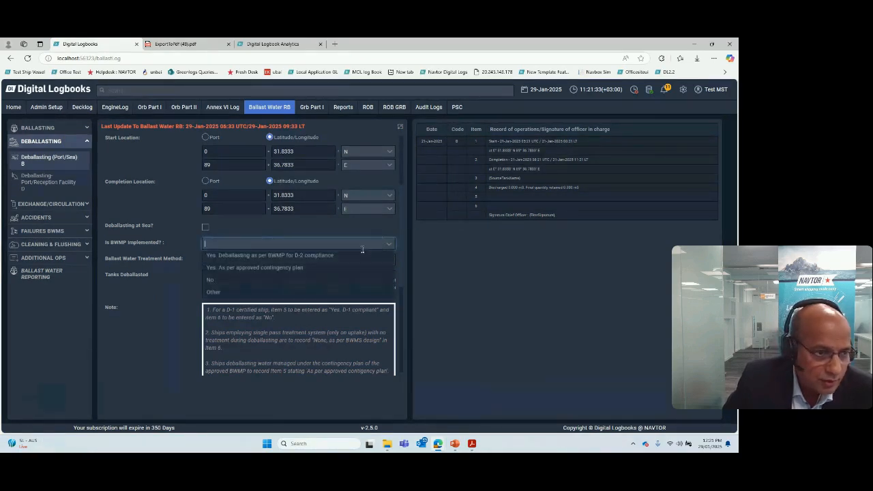
{"action": "left_click", "coordinate": [273, 256]}
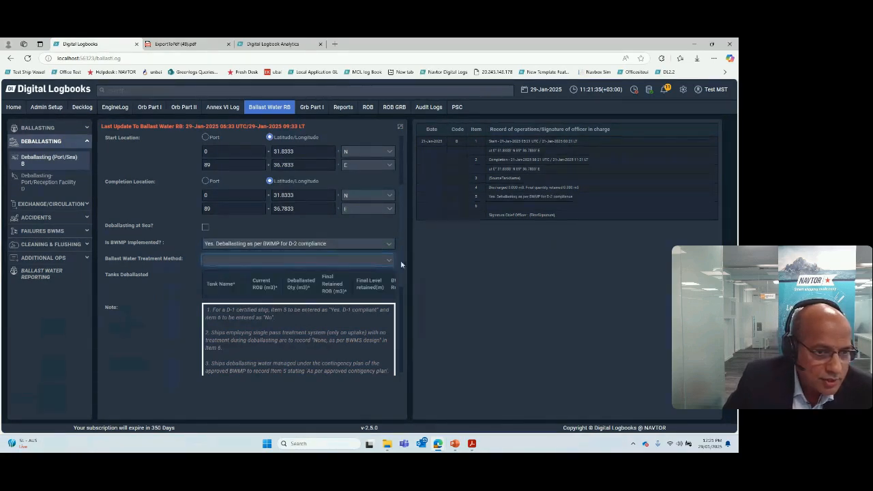
{"action": "left_click", "coordinate": [389, 259]}
{"action": "left_click", "coordinate": [248, 285]}
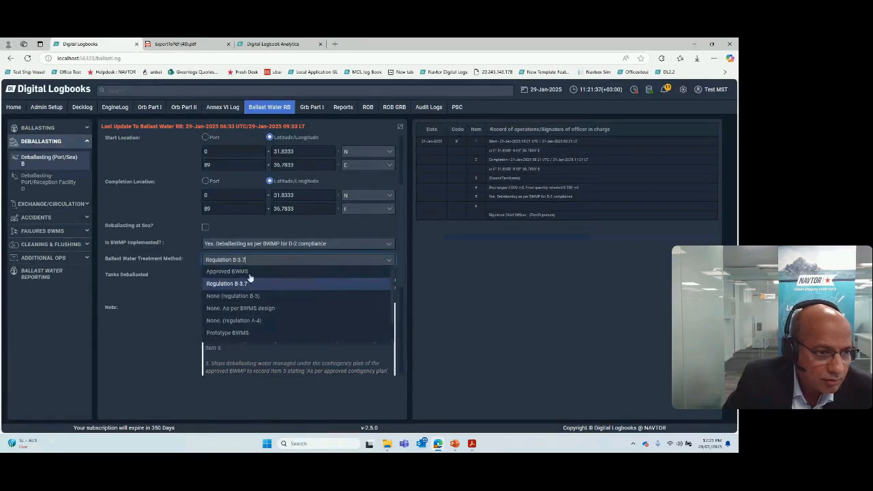
Step: Select FPT as the source tank and mark the operation as deballasting at sea with a minimum depth of 1223 m
{"action": "scroll", "coordinate": [248, 272], "scroll_direction": "up", "scroll_amount": 3}
{"action": "left_click", "coordinate": [212, 158]}
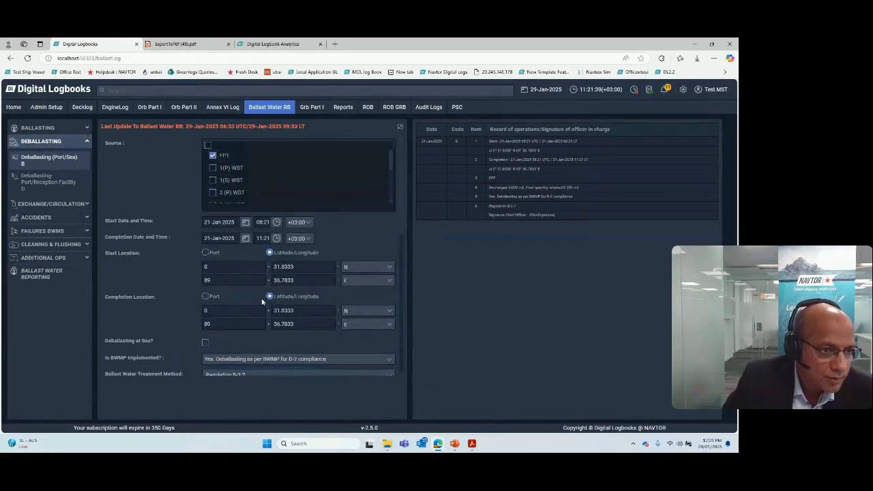
{"action": "scroll", "coordinate": [260, 299], "scroll_direction": "down", "scroll_amount": 2}
{"action": "left_click", "coordinate": [205, 266]}
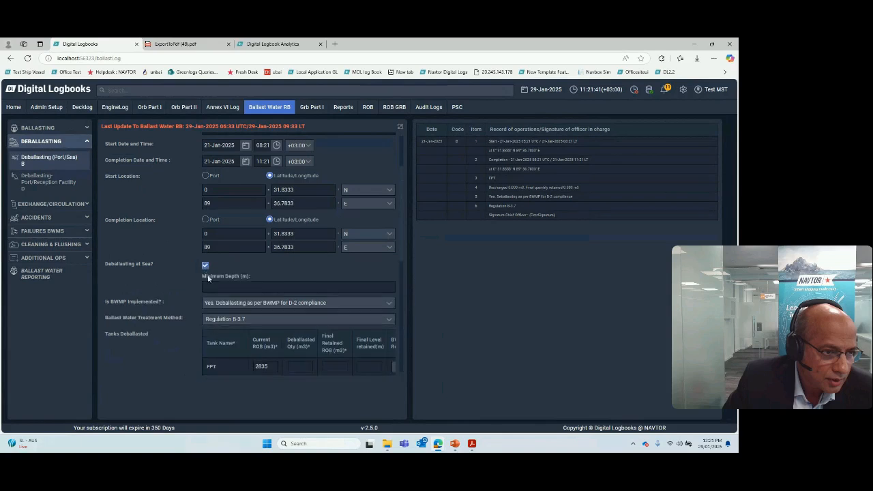
{"action": "left_click", "coordinate": [226, 288]}
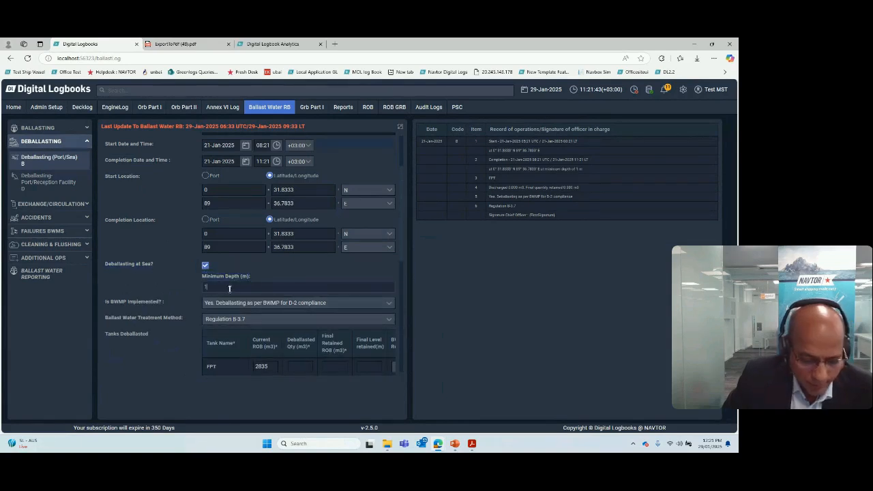
Step: Enter a deballasted quantity of 1000 m3 and a final retained level of 1 m for the FPT tank
{"action": "scroll", "coordinate": [242, 308], "scroll_direction": "down", "scroll_amount": 3}
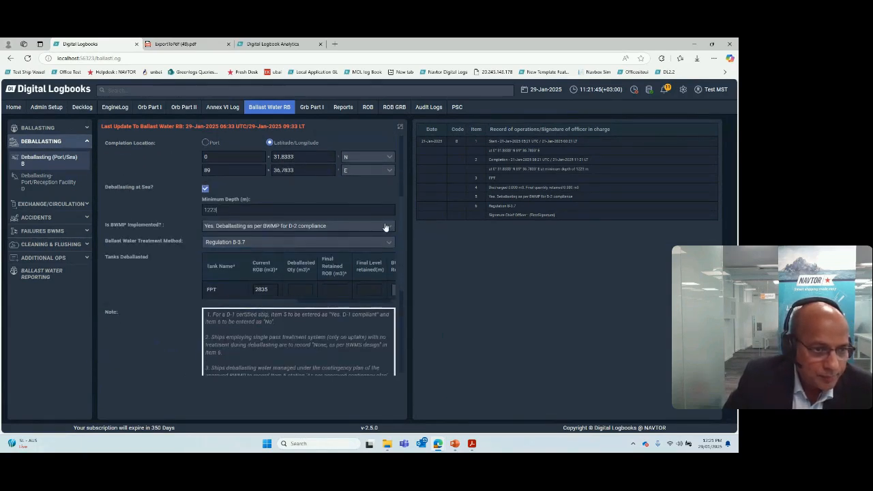
{"action": "left_click", "coordinate": [296, 289]}
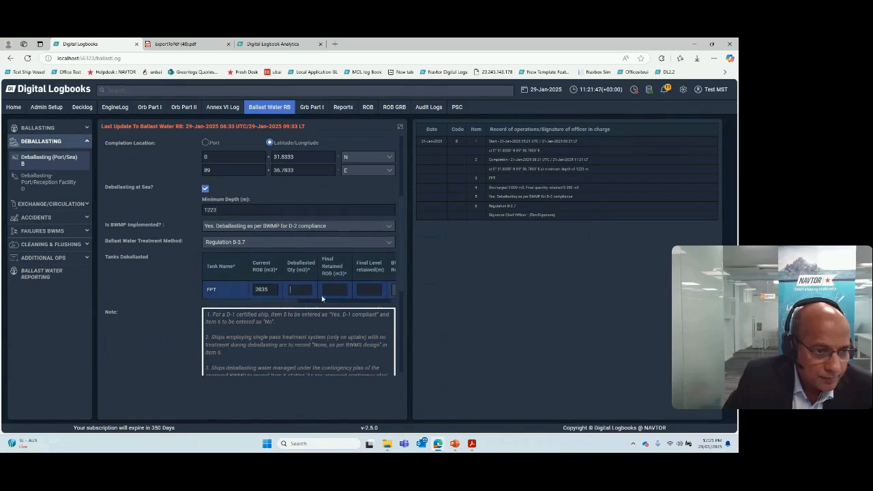
{"action": "type", "text": "1000"}
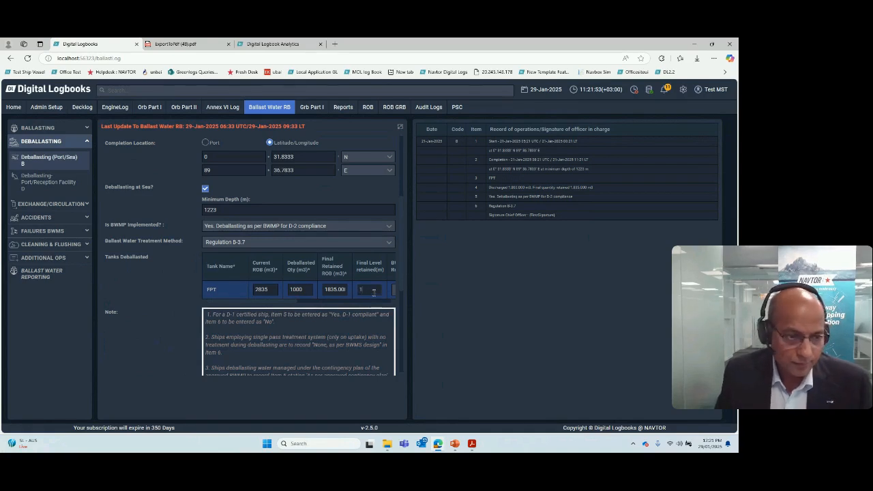
{"action": "left_click", "coordinate": [373, 292]}
{"action": "type", "text": "1"}
Step: Expand the form and complete the FPT row with the D-1 And regulation option, method NA, density 1.025, salinity 33 and Ballast Pump
{"action": "left_click", "coordinate": [400, 127]}
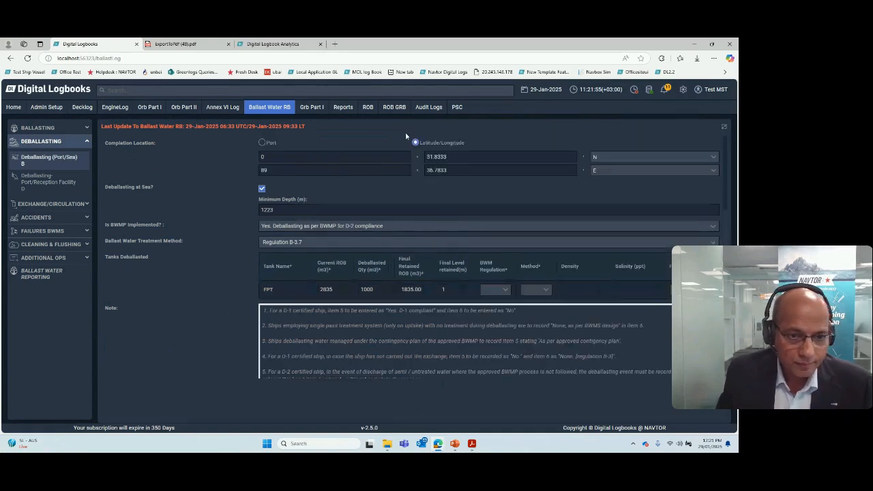
{"action": "left_click", "coordinate": [496, 290]}
{"action": "left_click", "coordinate": [498, 308]}
{"action": "left_click", "coordinate": [536, 289]}
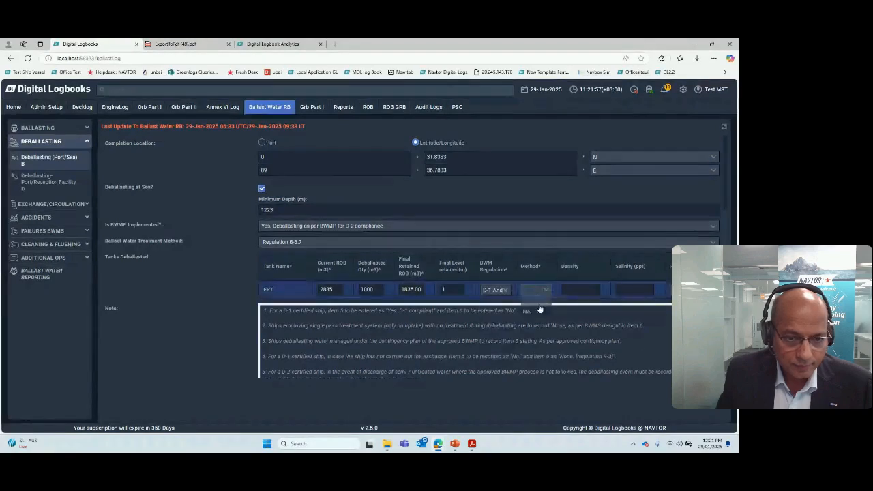
{"action": "left_click", "coordinate": [530, 311]}
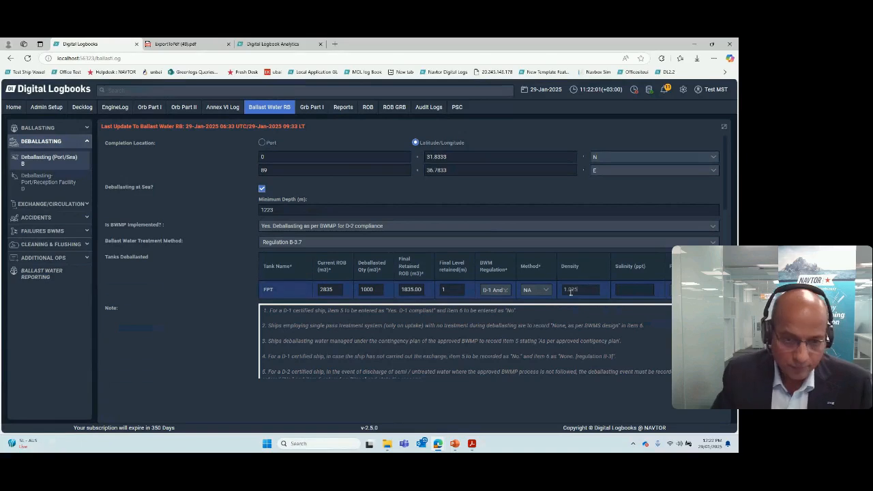
{"action": "type", "text": "33"}
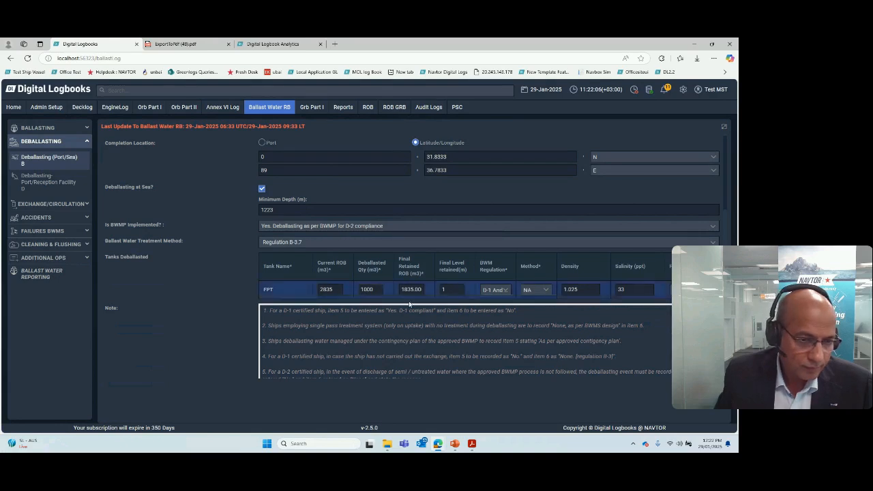
Step: Auto-fill the deballasting log entry, accept the late-entry validation and restore the split view with the entry preview
{"action": "scroll", "coordinate": [304, 311], "scroll_direction": "down", "scroll_amount": 2}
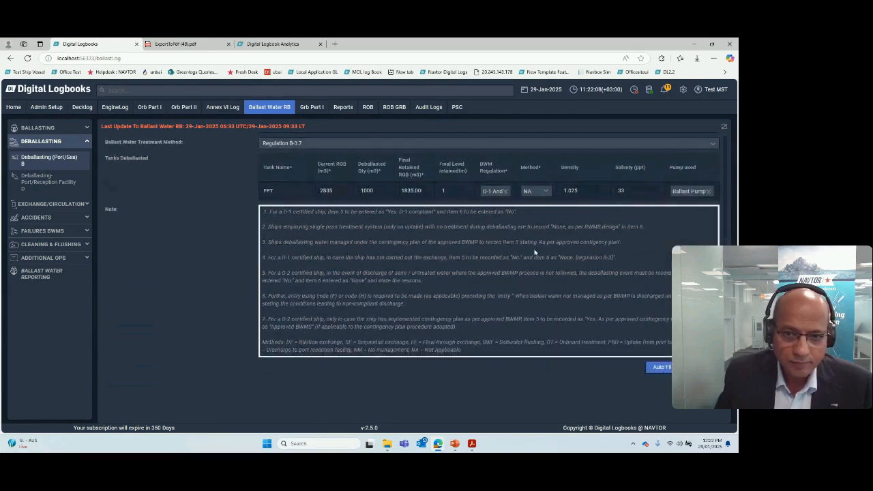
{"action": "left_click", "coordinate": [659, 367]}
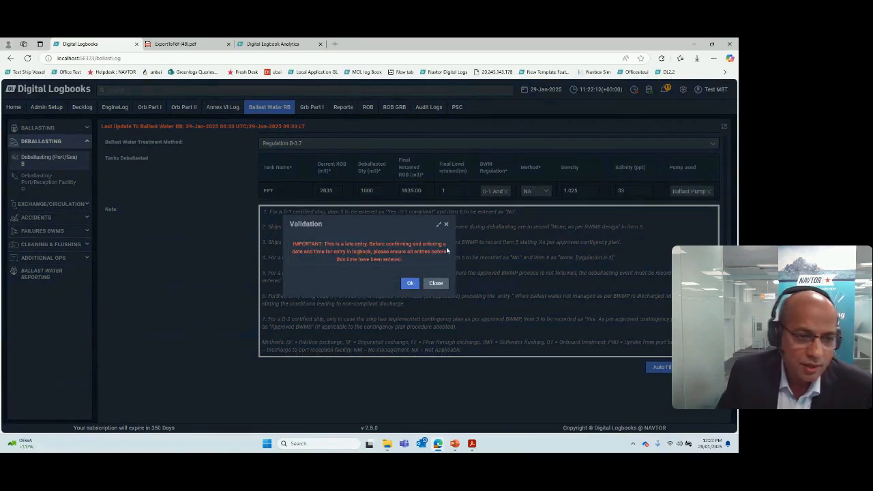
{"action": "left_click", "coordinate": [410, 284]}
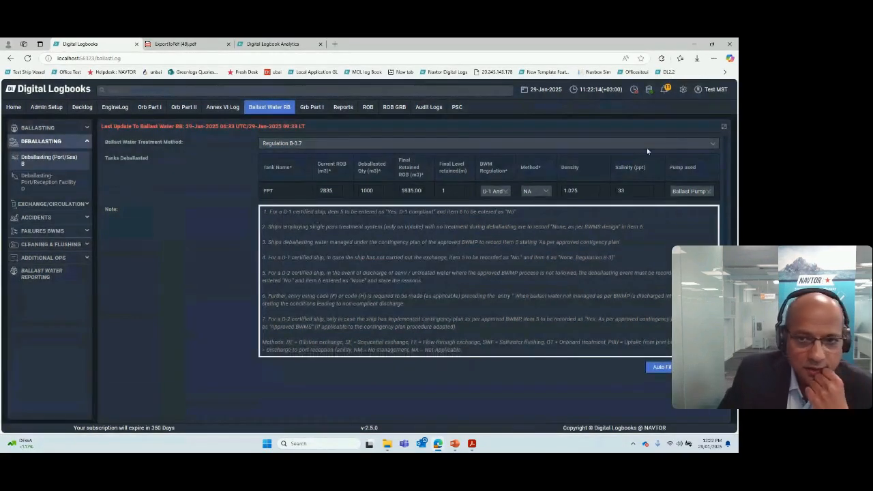
{"action": "left_click", "coordinate": [726, 128]}
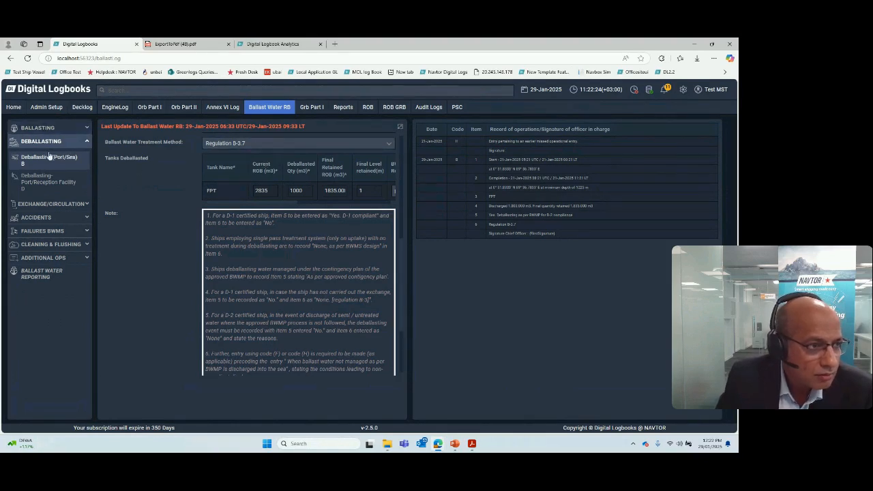
Step: Open the Ballasting-Port/Reception Facility D form, expand the deballasting operations and select FPT as the destination tank
{"action": "left_click", "coordinate": [79, 143]}
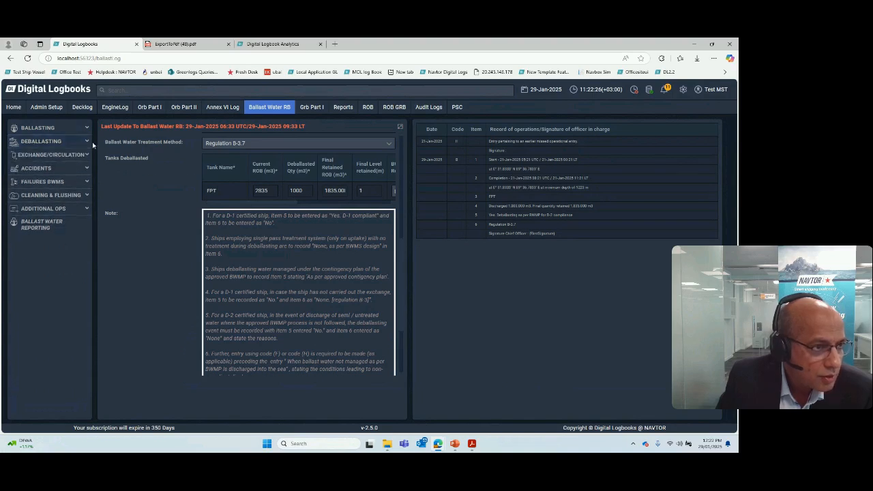
{"action": "left_click", "coordinate": [87, 129]}
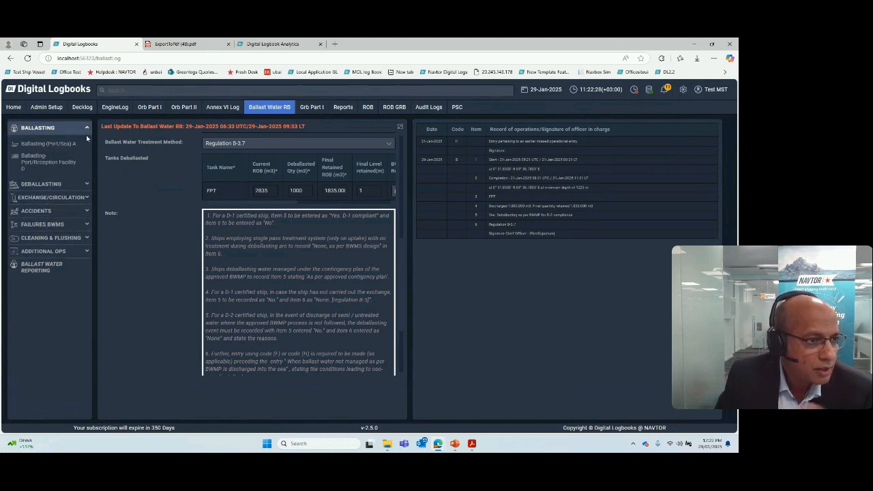
{"action": "left_click", "coordinate": [62, 163]}
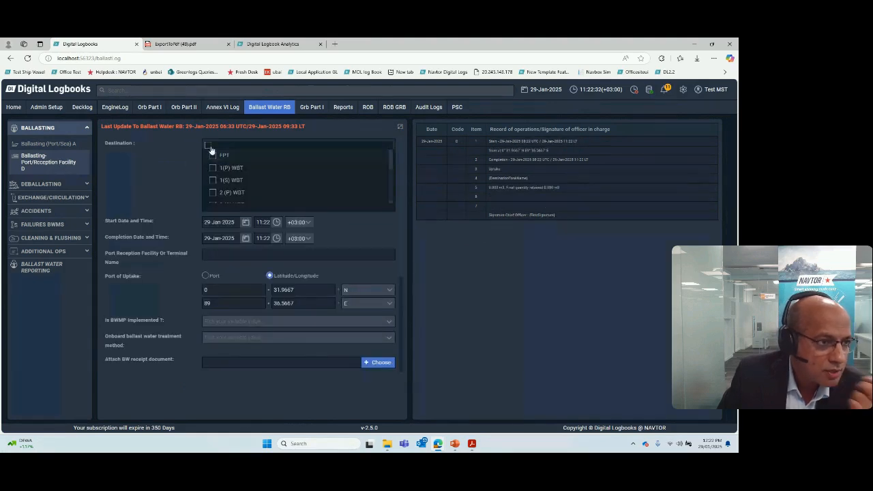
{"action": "left_click", "coordinate": [55, 184]}
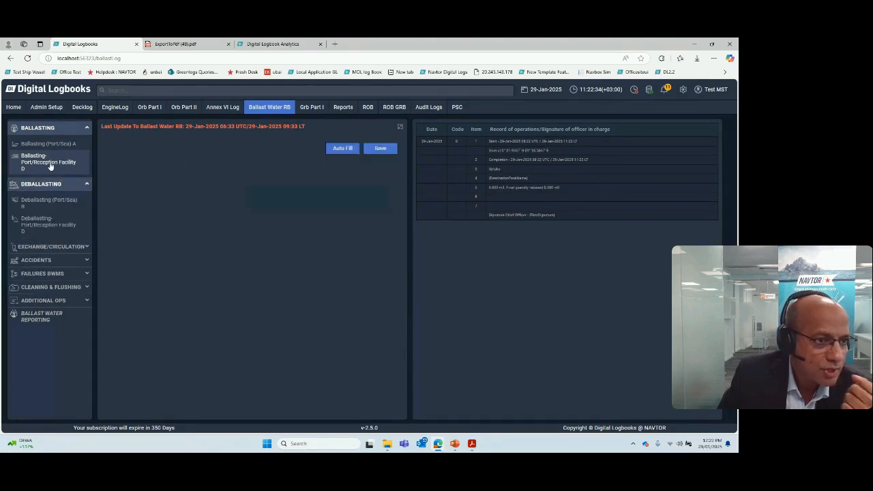
{"action": "left_click", "coordinate": [212, 155]}
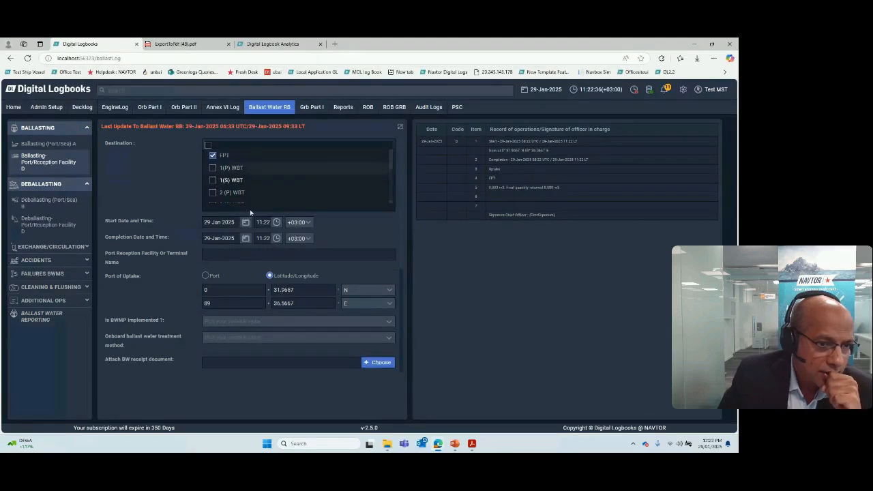
Step: Expand the form, set the FPT tank's method to PBU and select the PBU definition in the note
{"action": "scroll", "coordinate": [318, 328], "scroll_direction": "down", "scroll_amount": 3}
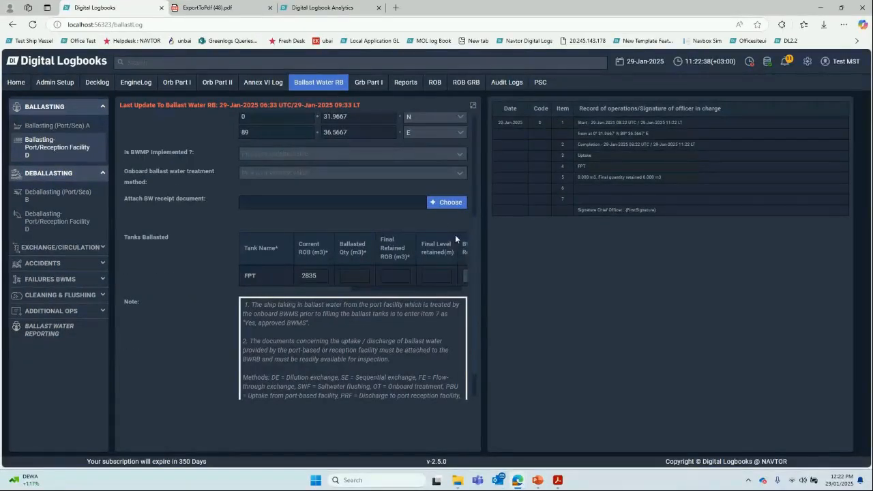
{"action": "left_click", "coordinate": [473, 105]}
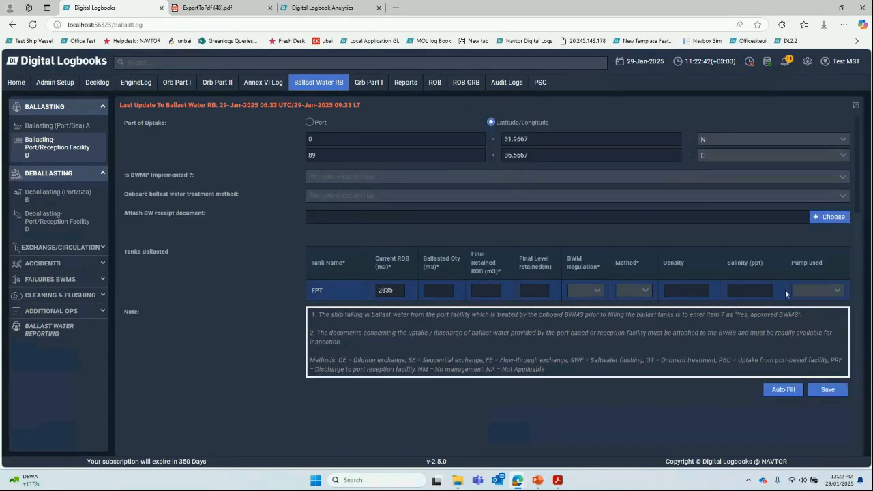
{"action": "left_click", "coordinate": [631, 290]}
{"action": "left_click", "coordinate": [629, 317]}
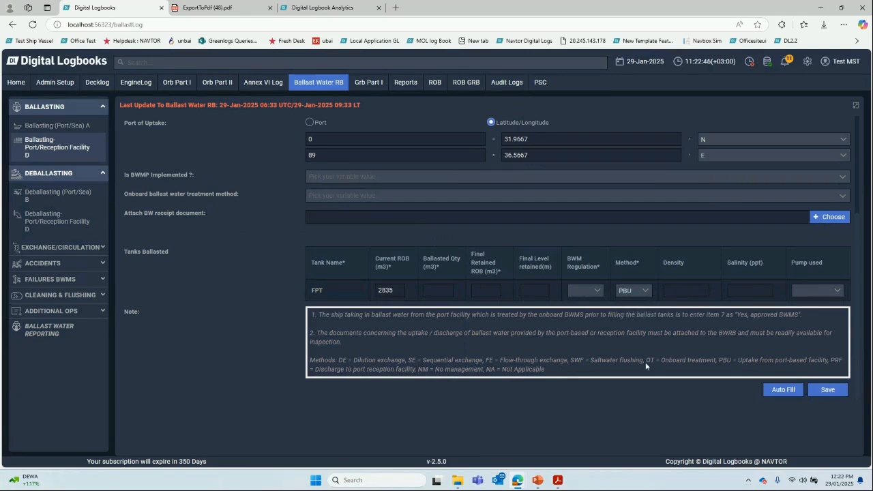
{"action": "left_click_drag", "start_coordinate": [720, 360], "coordinate": [827, 360]}
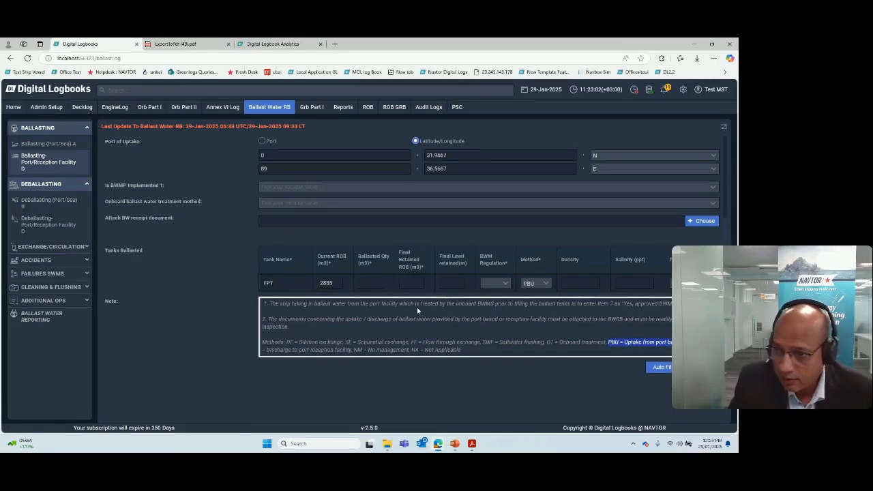
Step: Expand the exchange/circulation operations, open the BW Exchange C1 form and select FPT as the tank involved
{"action": "left_click", "coordinate": [172, 299]}
{"action": "left_click", "coordinate": [73, 246]}
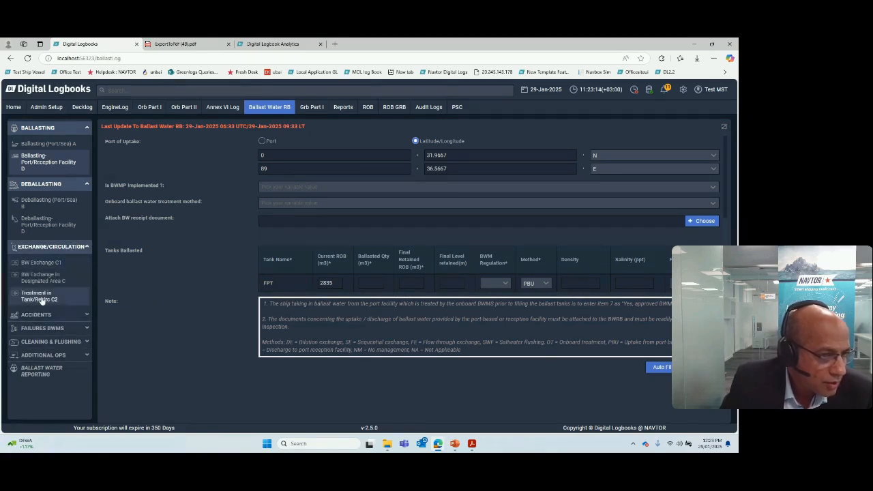
{"action": "left_click", "coordinate": [49, 263]}
{"action": "left_click", "coordinate": [282, 146]}
{"action": "left_click", "coordinate": [279, 155]}
{"action": "scroll", "coordinate": [491, 286], "scroll_direction": "down", "scroll_amount": 2}
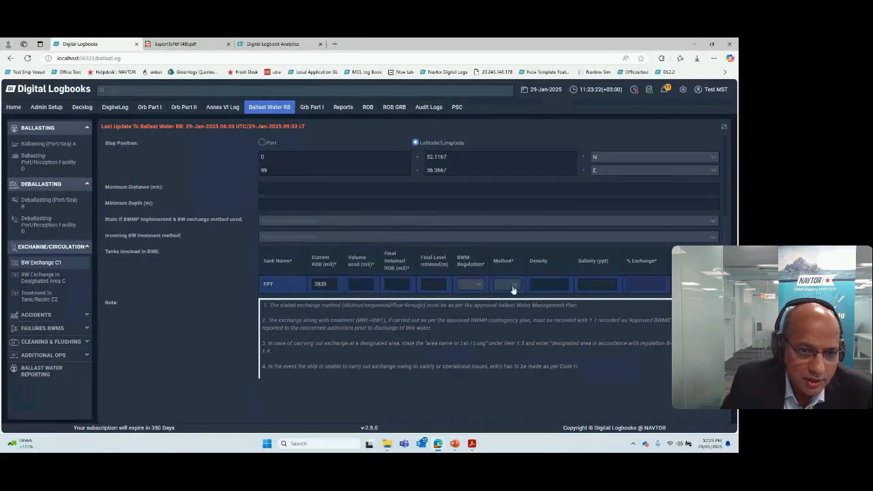
Step: Review the available Method and BWM Regulation options for the FPT tank without choosing any
{"action": "left_click", "coordinate": [514, 286]}
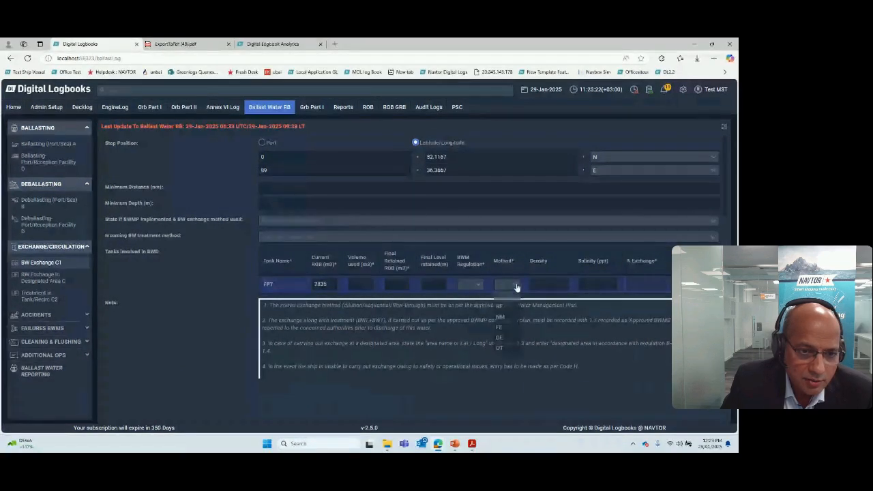
{"action": "left_click", "coordinate": [479, 286]}
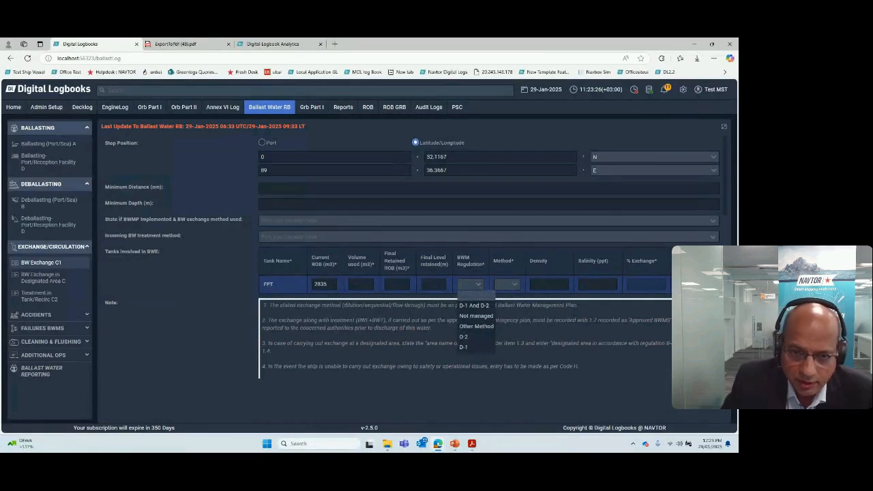
{"action": "left_click", "coordinate": [479, 286]}
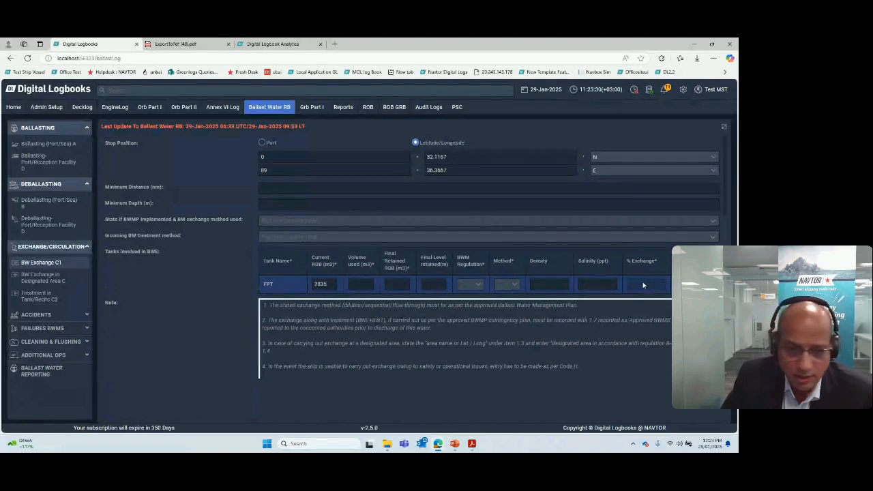
Step: Set the FPT tank's volume used to 6000 m3 in the exchange form
{"action": "type", "text": "7"}
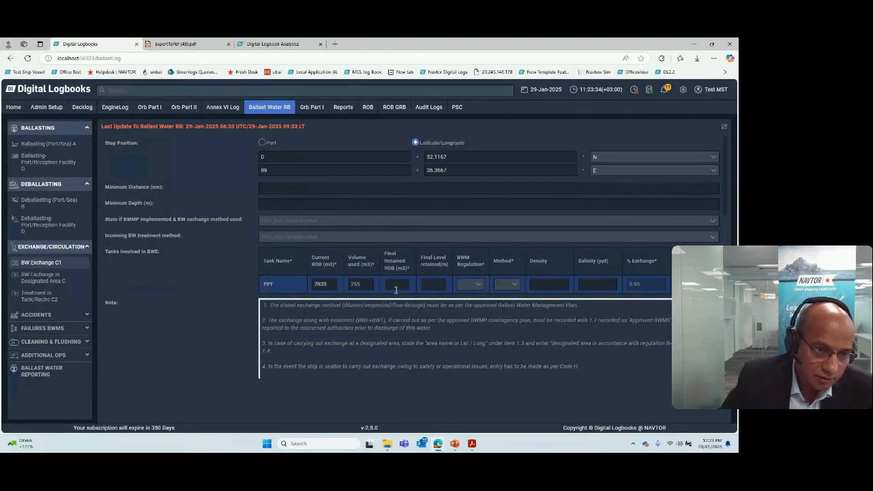
{"action": "key", "text": "BackSpace"}
{"action": "key", "text": "BackSpace"}
{"action": "key", "text": "BackSpace"}
{"action": "type", "text": "6000"}
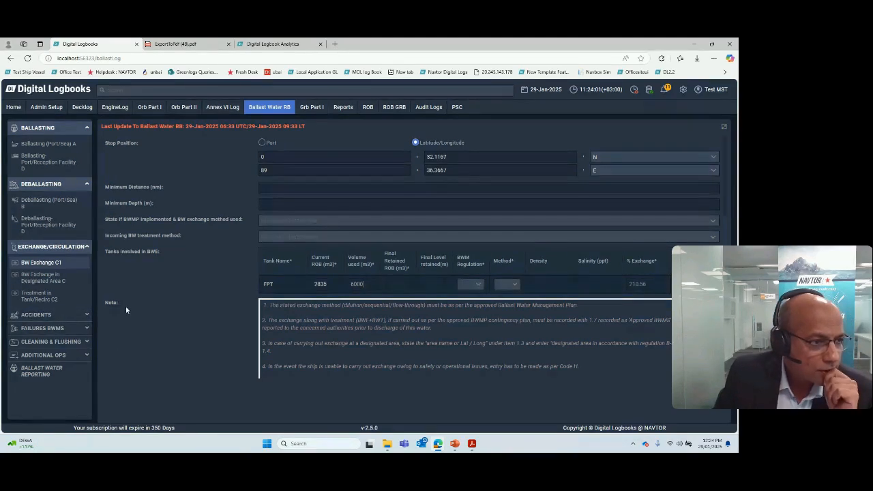
Step: Expand the accidents operations and open the Ingress/Exceptional uptake E form
{"action": "left_click", "coordinate": [58, 315]}
{"action": "scroll", "coordinate": [117, 293], "scroll_direction": "down", "scroll_amount": 1}
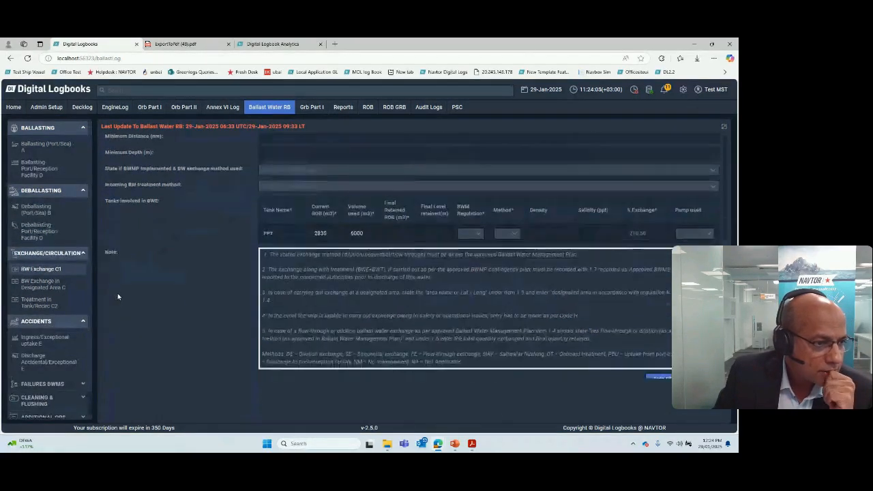
{"action": "left_click", "coordinate": [45, 341]}
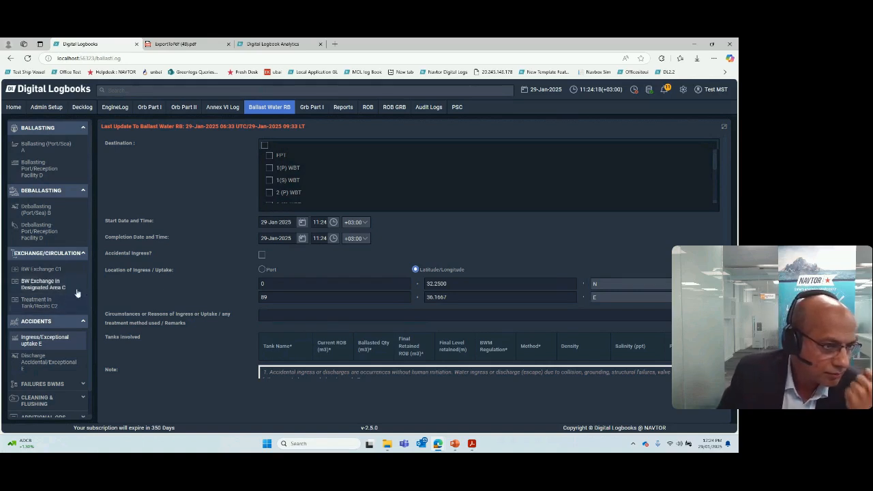
{"action": "left_click", "coordinate": [36, 343]}
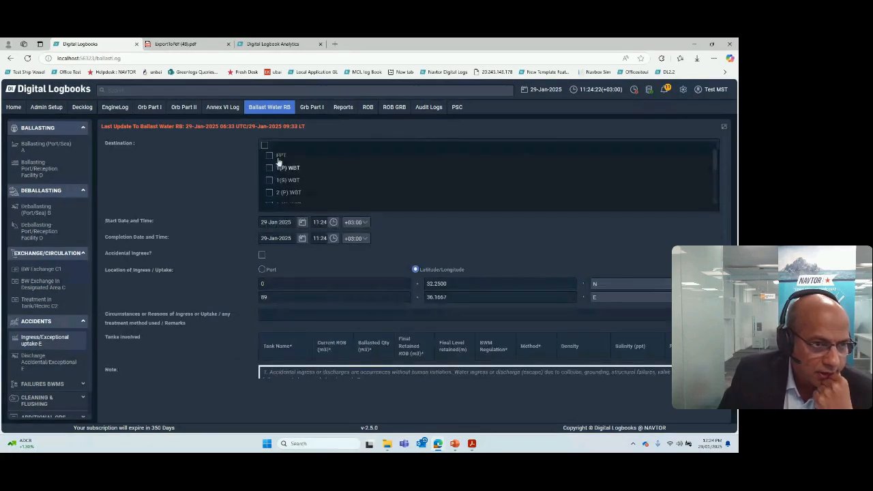
Step: Select FPT and 1(P) WBT as destination tanks and highlight the notes on exceptional circumstances and dry-dock shore-supplied water
{"action": "left_click", "coordinate": [280, 156]}
{"action": "left_click", "coordinate": [283, 167]}
{"action": "scroll", "coordinate": [463, 324], "scroll_direction": "down", "scroll_amount": 2}
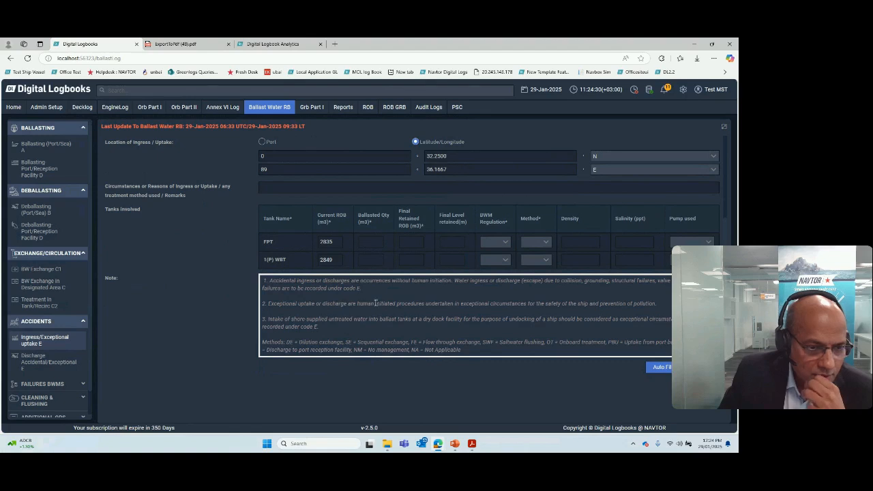
{"action": "left_click_drag", "start_coordinate": [377, 304], "coordinate": [519, 304]}
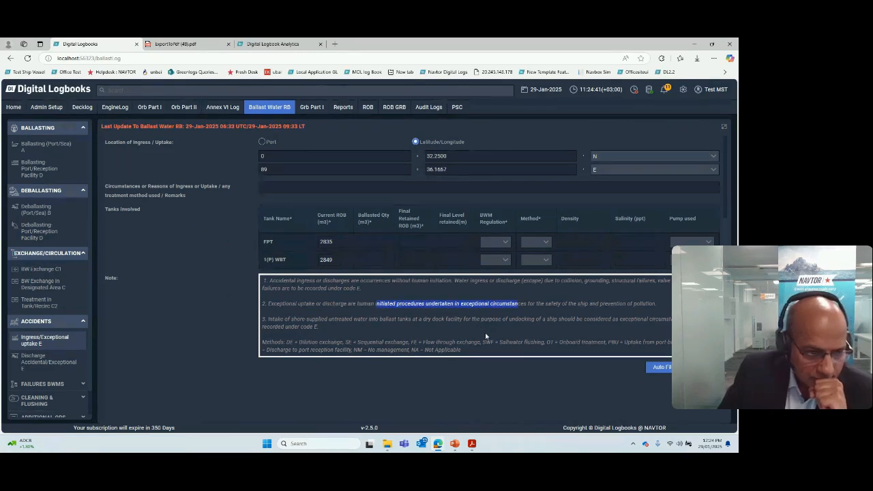
{"action": "left_click_drag", "start_coordinate": [296, 319], "coordinate": [500, 322]}
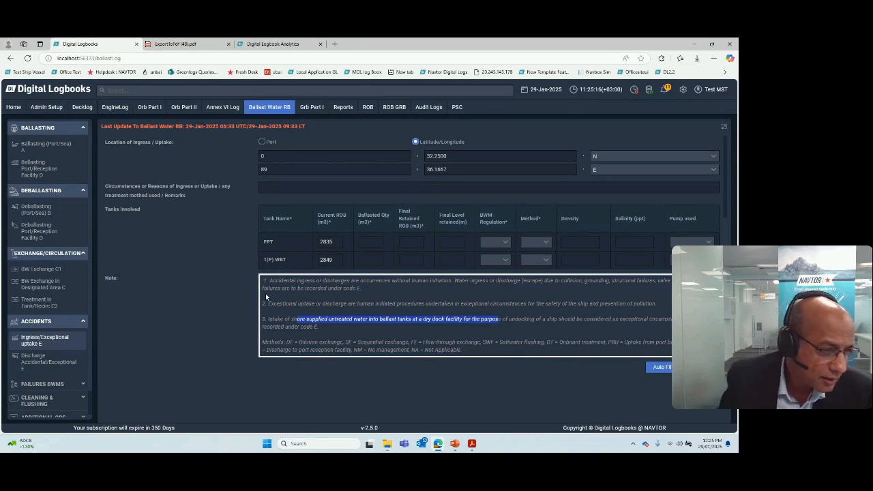
Step: Open Ballast Water Reporting, examine the Appendix 3 tank-by-tank log form for the FPT tank and close it
{"action": "scroll", "coordinate": [30, 305], "scroll_direction": "down", "scroll_amount": 1}
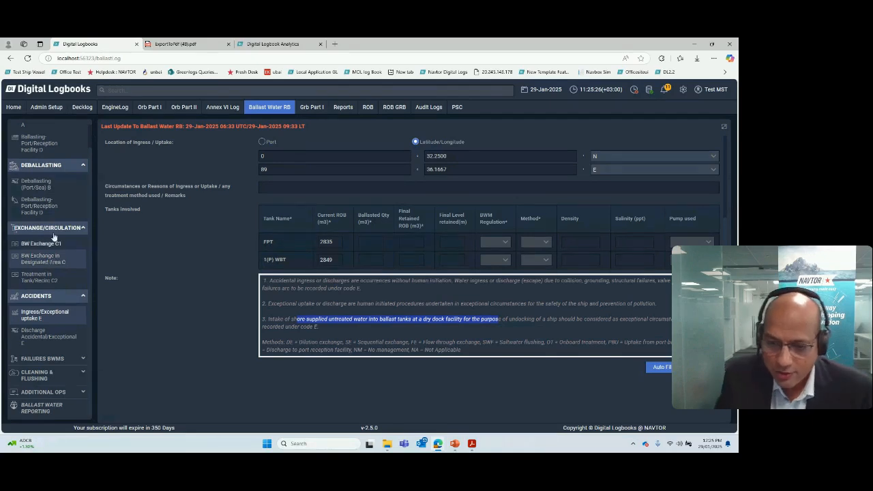
{"action": "left_click", "coordinate": [60, 412]}
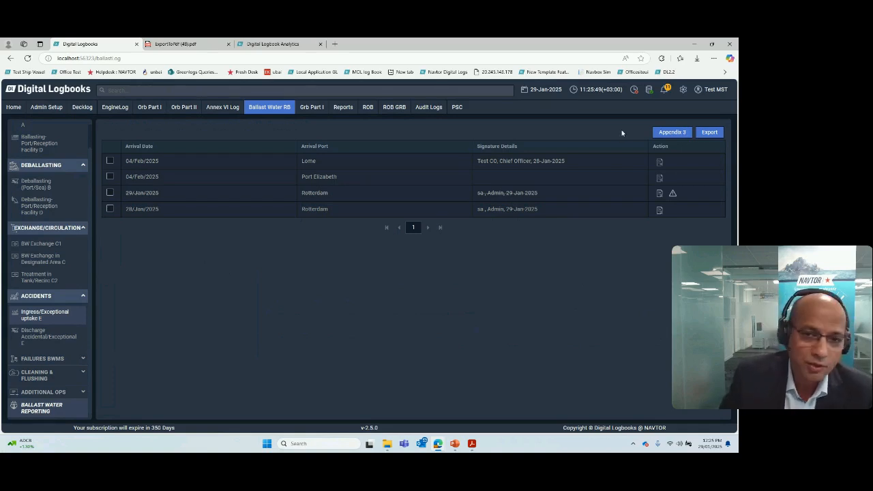
{"action": "left_click", "coordinate": [678, 134]}
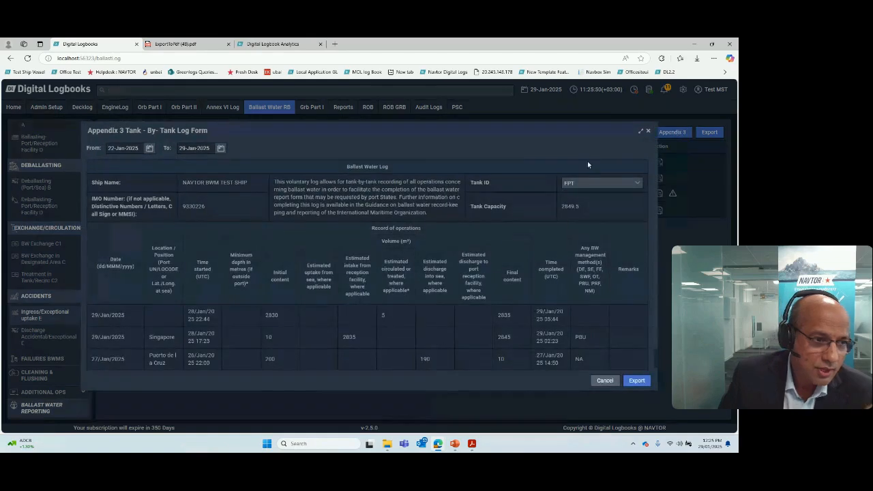
{"action": "scroll", "coordinate": [431, 247], "scroll_direction": "down", "scroll_amount": 1}
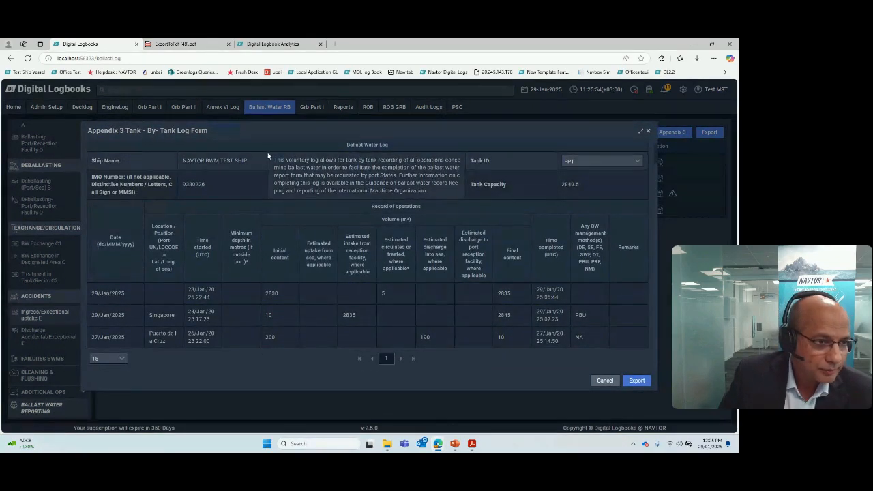
{"action": "left_click", "coordinate": [644, 133]}
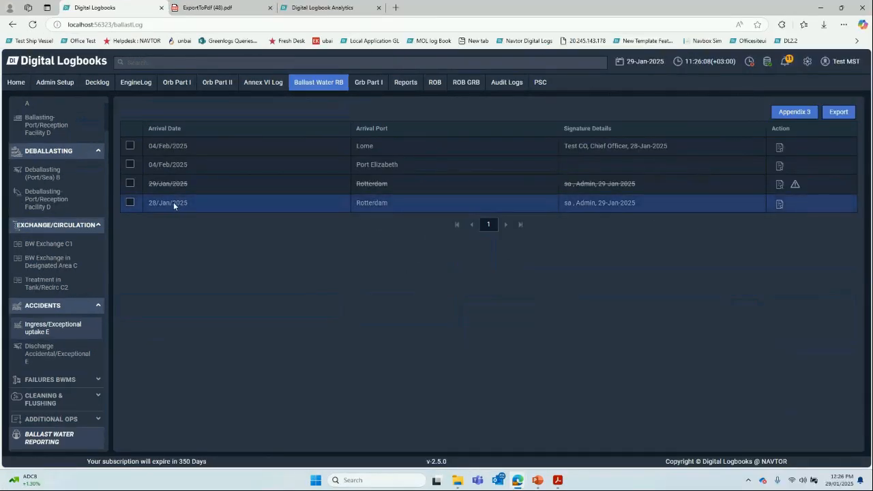
Step: Reopen the Appendix 3 tank-by-tank log, switch the Tank ID to 1(P) WBT, review its operations and close the form
{"action": "left_click", "coordinate": [784, 112]}
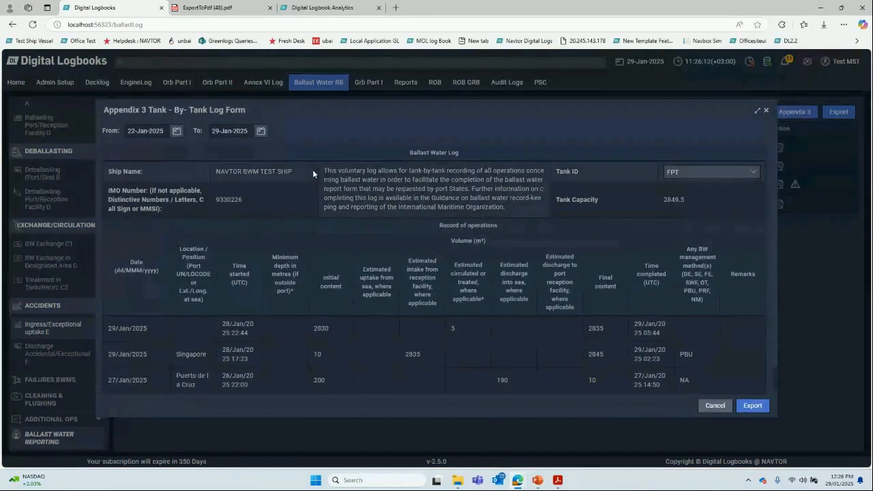
{"action": "left_click", "coordinate": [693, 179]}
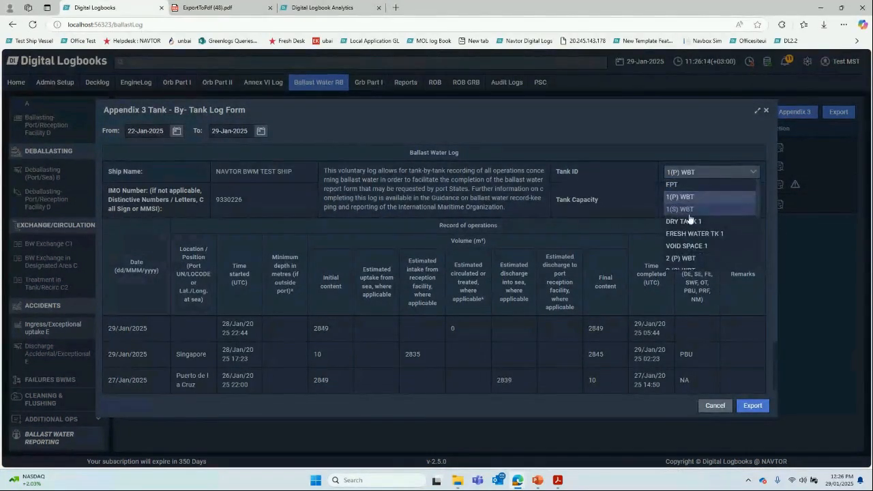
{"action": "left_click", "coordinate": [689, 198]}
{"action": "scroll", "coordinate": [676, 325], "scroll_direction": "down", "scroll_amount": 1}
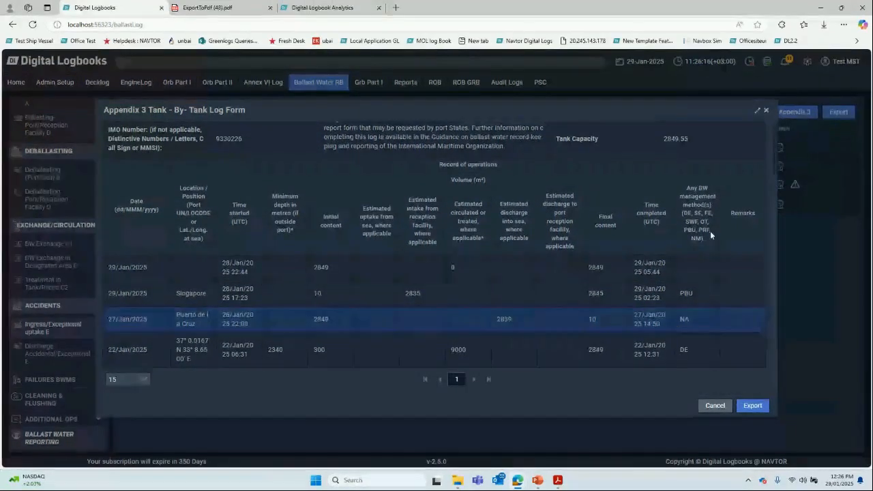
{"action": "left_click", "coordinate": [766, 112]}
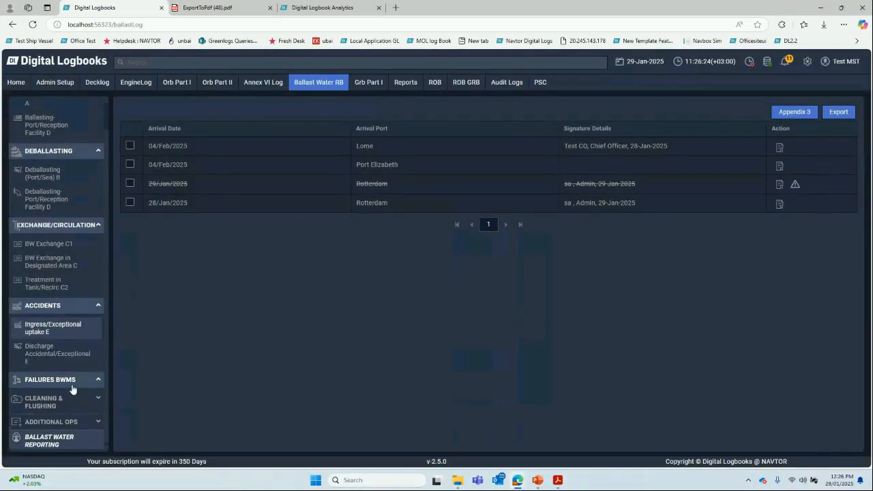
Step: Go to the home page and reopen Ballast Water Reporting from the ballast water record book
{"action": "left_click", "coordinate": [69, 60]}
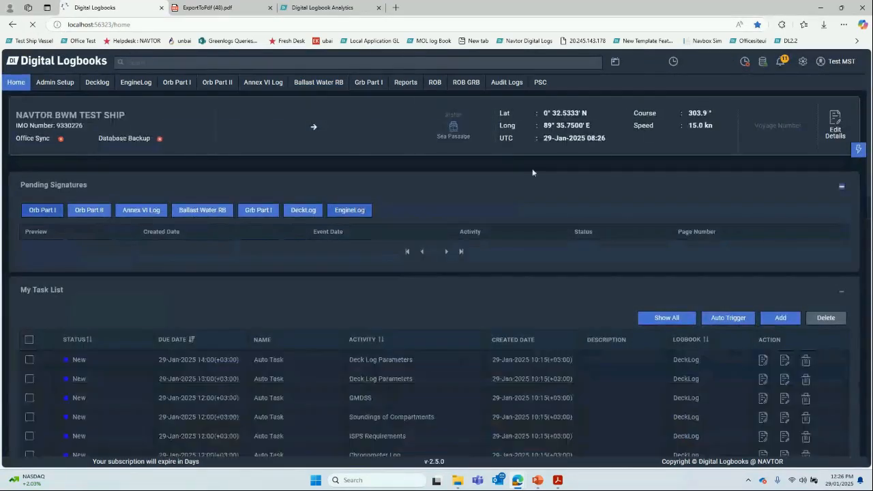
{"action": "left_click", "coordinate": [335, 82]}
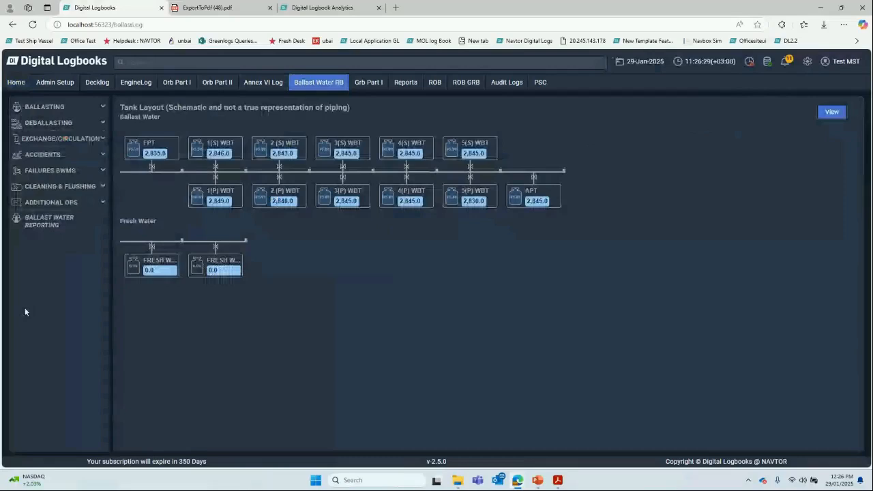
{"action": "left_click", "coordinate": [45, 226]}
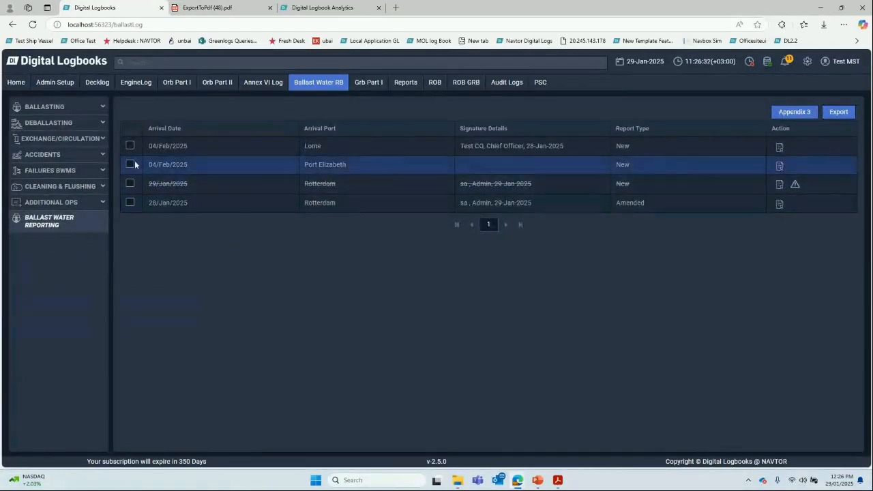
Step: Open the ballast water report for arrival port Lome and examine its ship, voyage, management and history details
{"action": "left_click", "coordinate": [779, 148]}
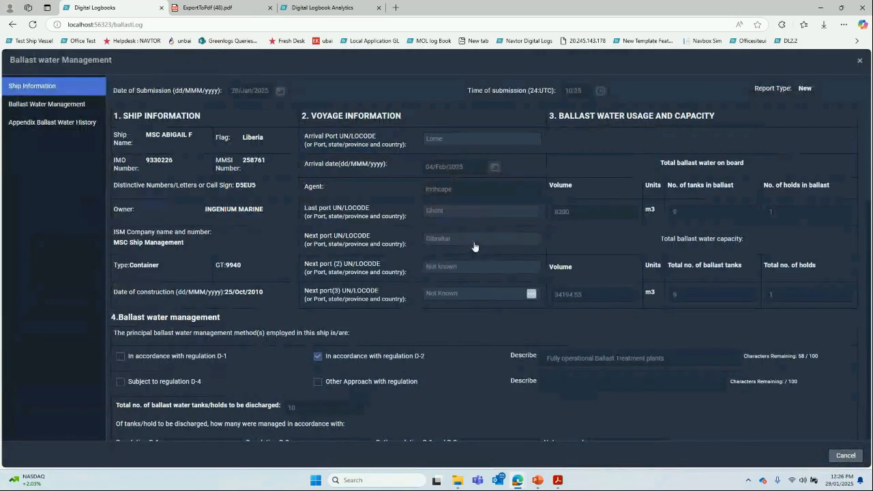
{"action": "scroll", "coordinate": [475, 246], "scroll_direction": "down", "scroll_amount": 10}
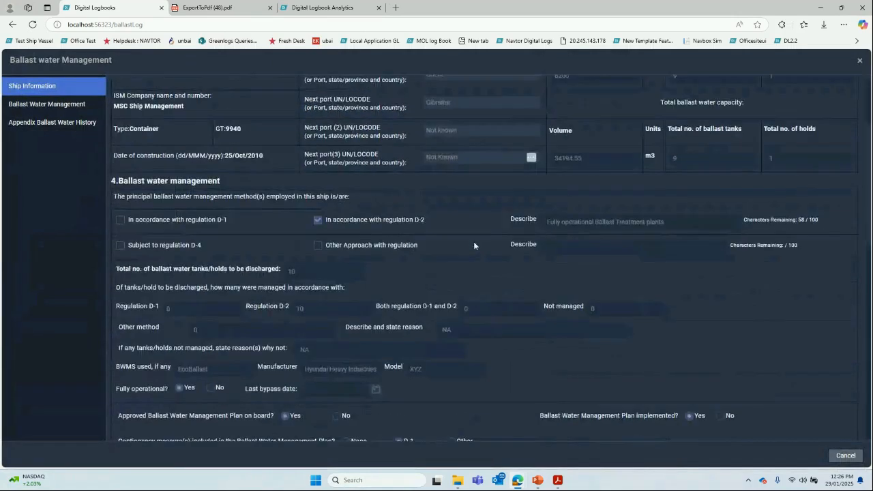
{"action": "scroll", "coordinate": [474, 251], "scroll_direction": "down", "scroll_amount": 3}
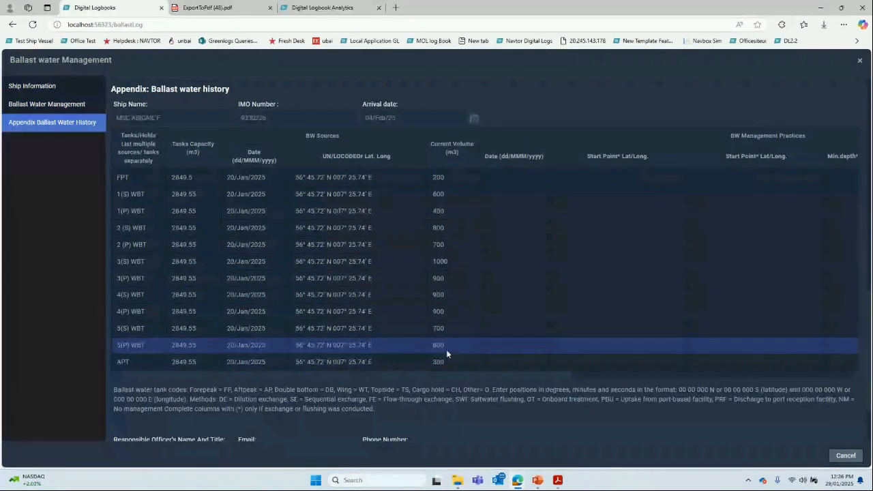
{"action": "scroll", "coordinate": [446, 349], "scroll_direction": "up", "scroll_amount": 6}
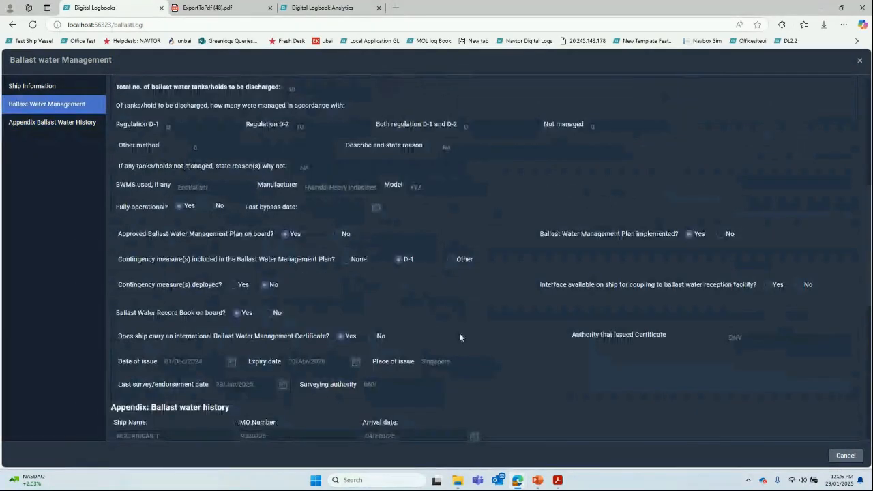
{"action": "scroll", "coordinate": [764, 177], "scroll_direction": "up", "scroll_amount": 4}
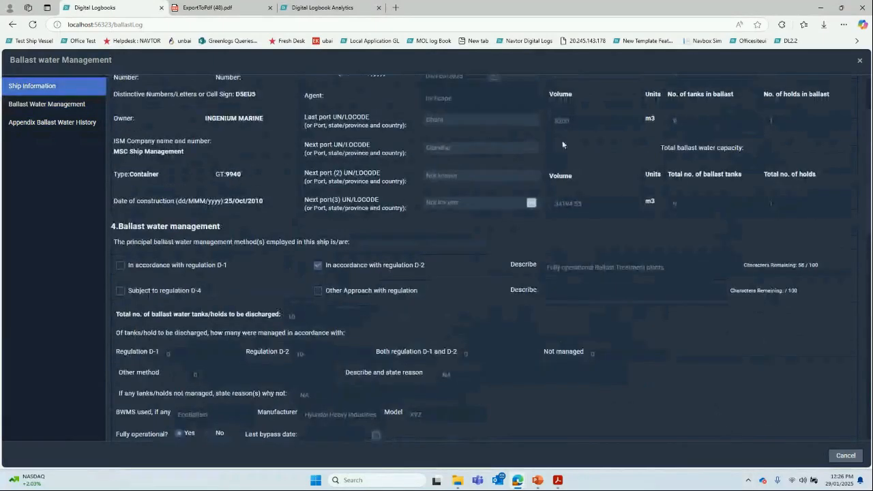
{"action": "scroll", "coordinate": [579, 140], "scroll_direction": "up", "scroll_amount": 2}
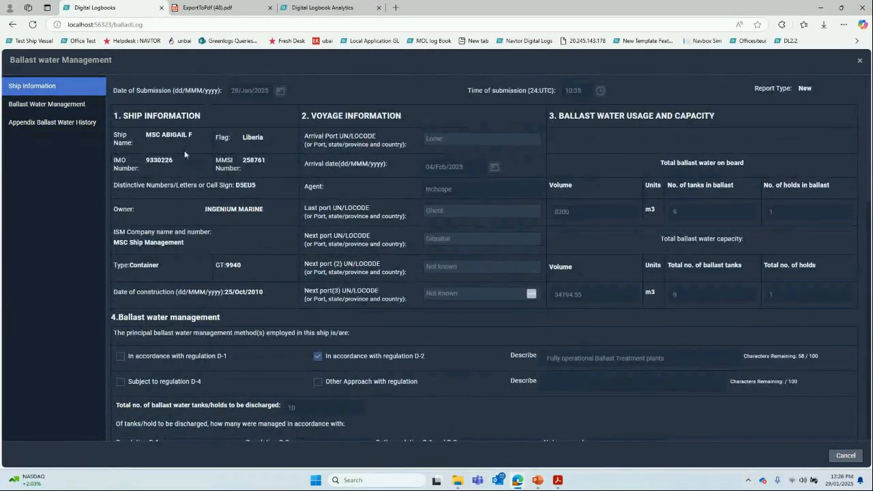
Step: View the report's Ballast Water Management and Appendix Ballast Water History sections, and close the report
{"action": "left_click", "coordinate": [72, 106]}
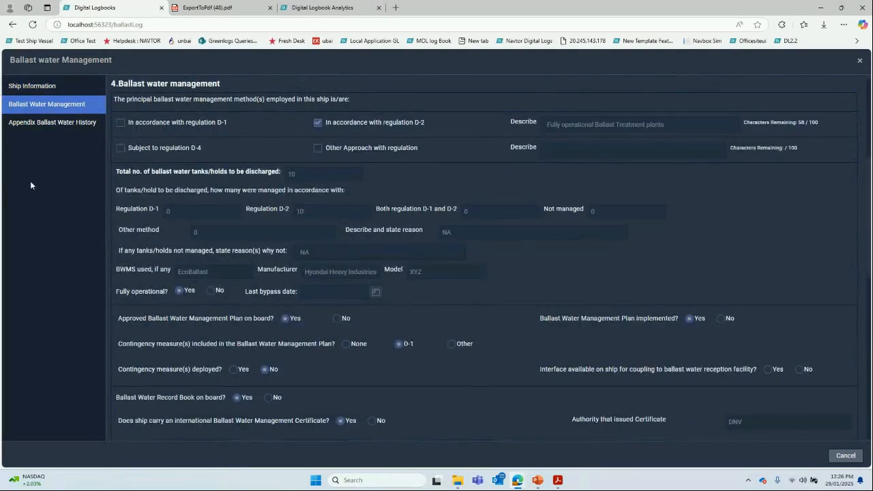
{"action": "left_click", "coordinate": [58, 125]}
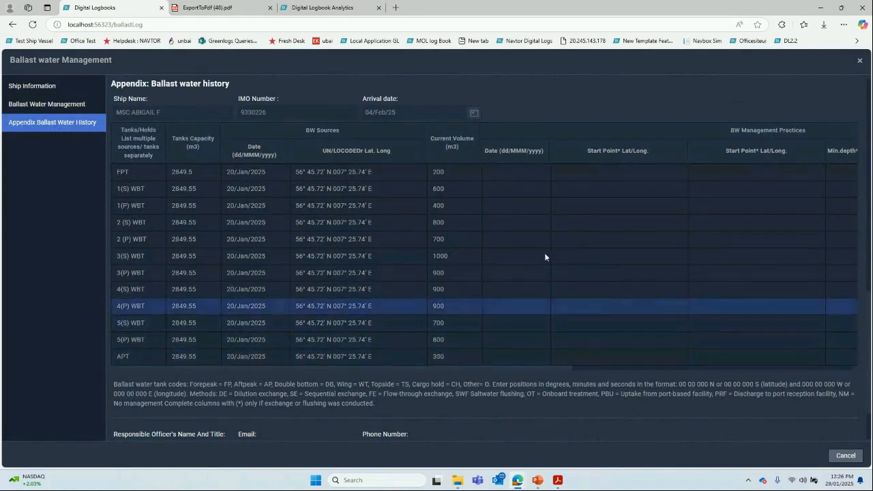
{"action": "left_click", "coordinate": [860, 62]}
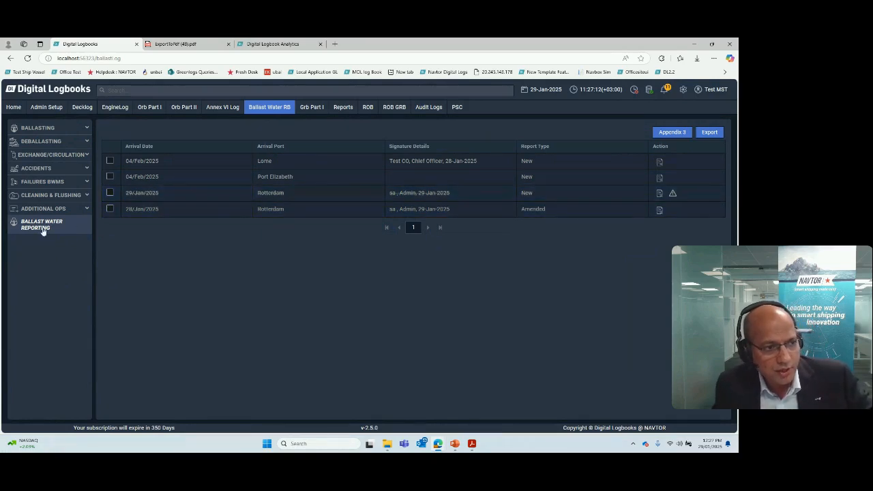
Step: Select the ballast water report for arrival port Lome, dated 04/Feb/2025, and export it as a PDF
{"action": "left_click", "coordinate": [713, 134]}
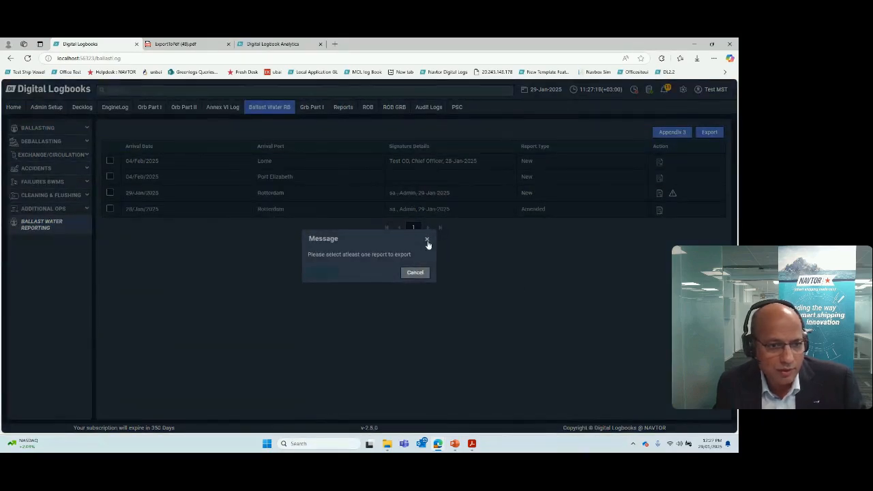
{"action": "left_click", "coordinate": [428, 243]}
{"action": "left_click", "coordinate": [110, 161]}
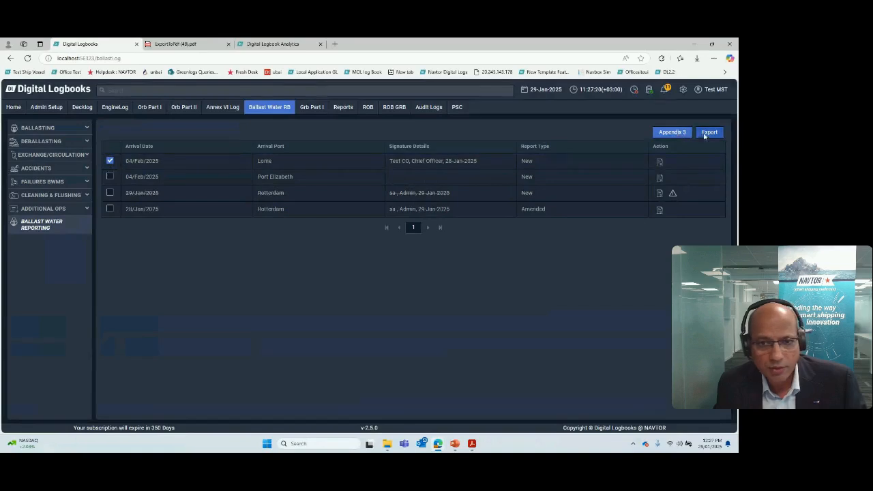
{"action": "left_click", "coordinate": [708, 133]}
{"action": "left_click", "coordinate": [406, 273]}
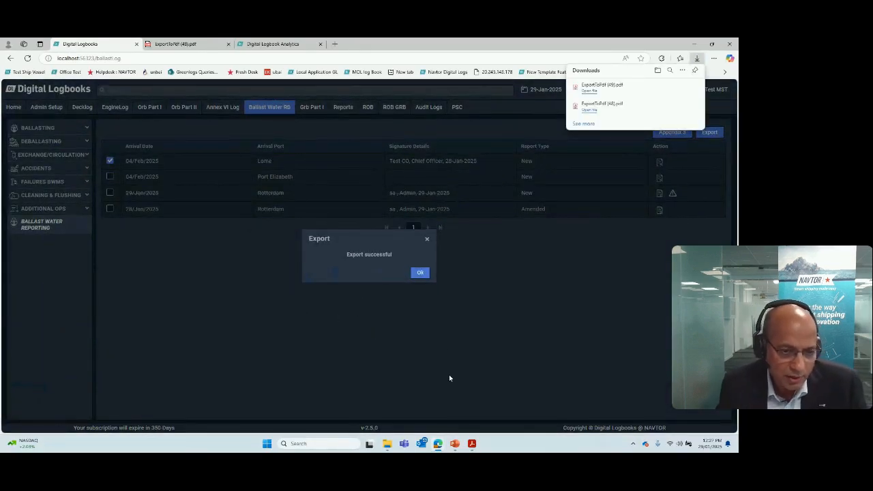
Step: Switch to PowerPoint, start the slide show from the "Benefit from Analytics and Trending" slide, and swap Presenter View with the slide show
{"action": "mouse_move", "coordinate": [455, 448]}
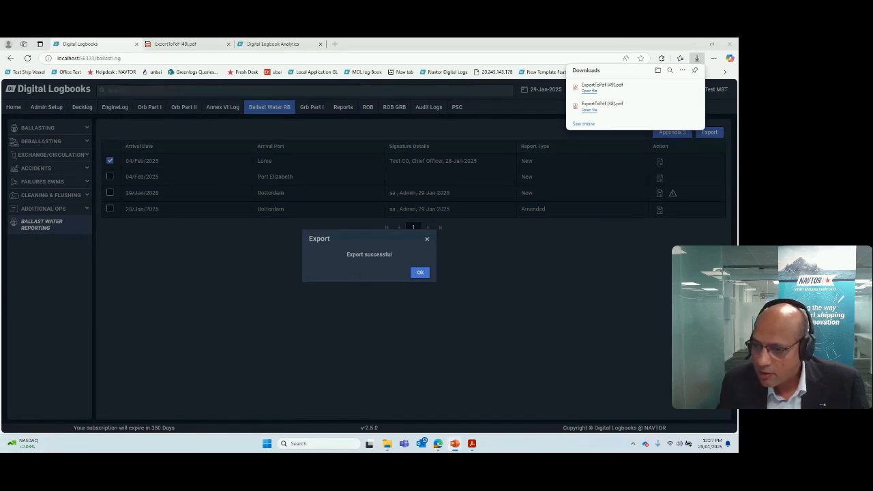
{"action": "key", "text": "shift+F5"}
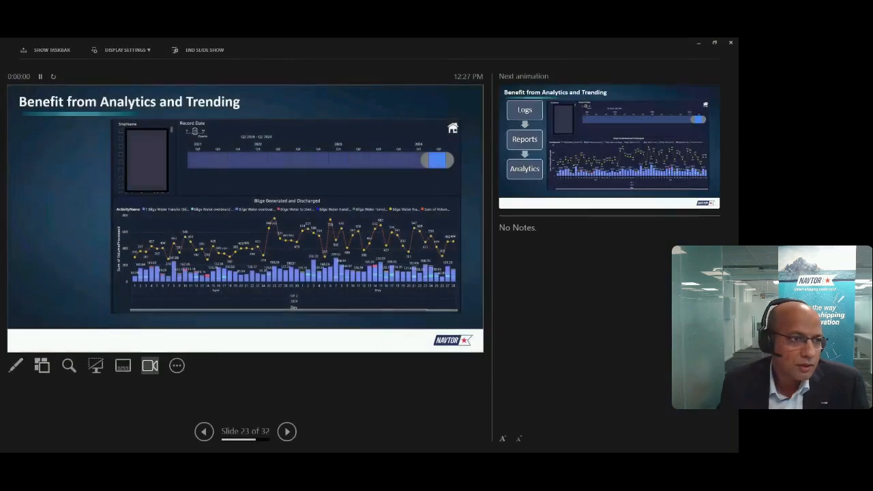
{"action": "left_click", "coordinate": [149, 53]}
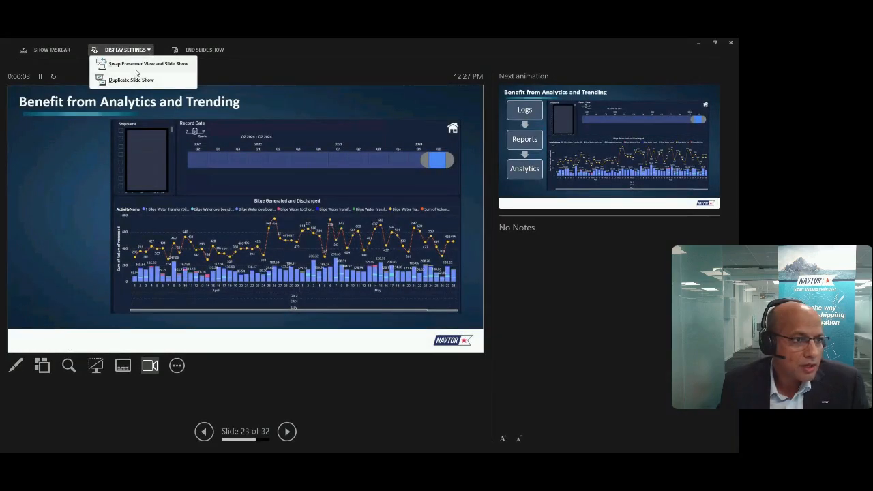
{"action": "left_click", "coordinate": [138, 65]}
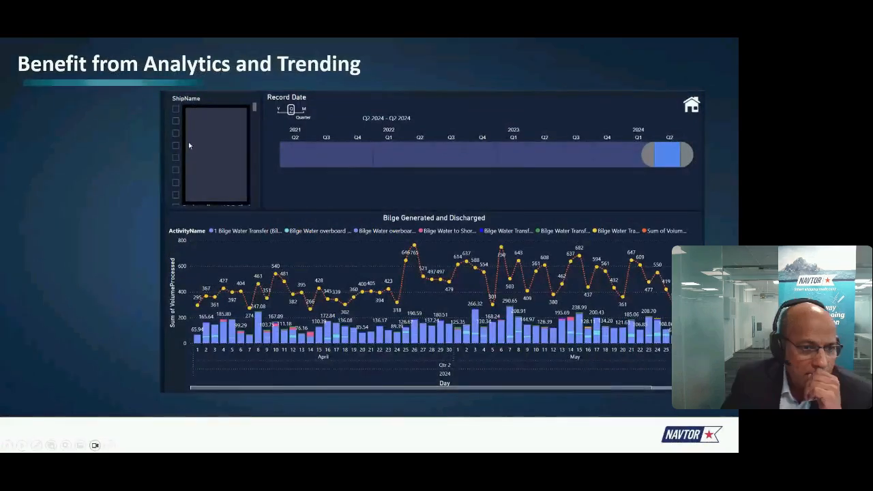